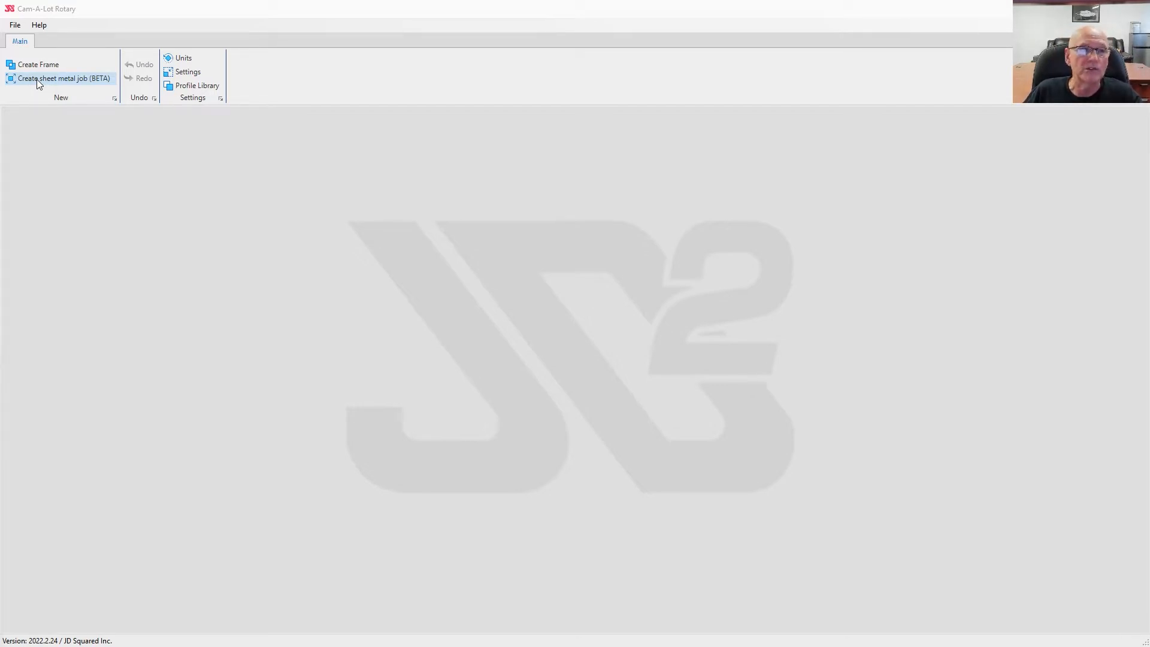
Create a new sheet metal job and review its raw plate options and the predefined rectangular plate sizes.
click(37, 79)
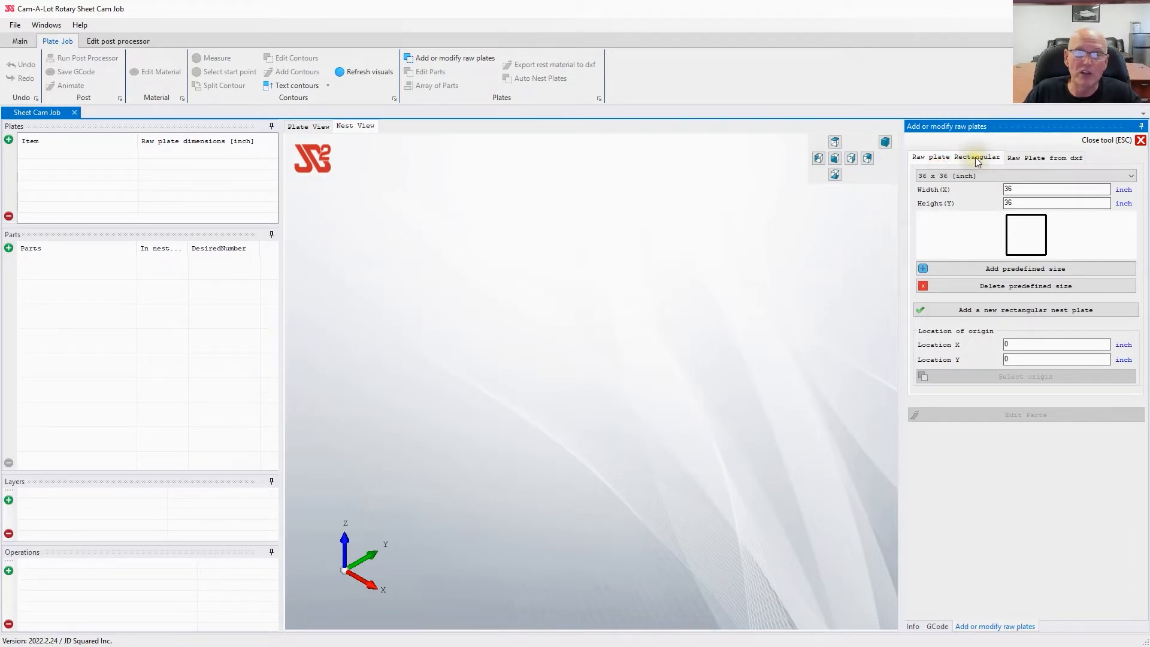
click(1045, 158)
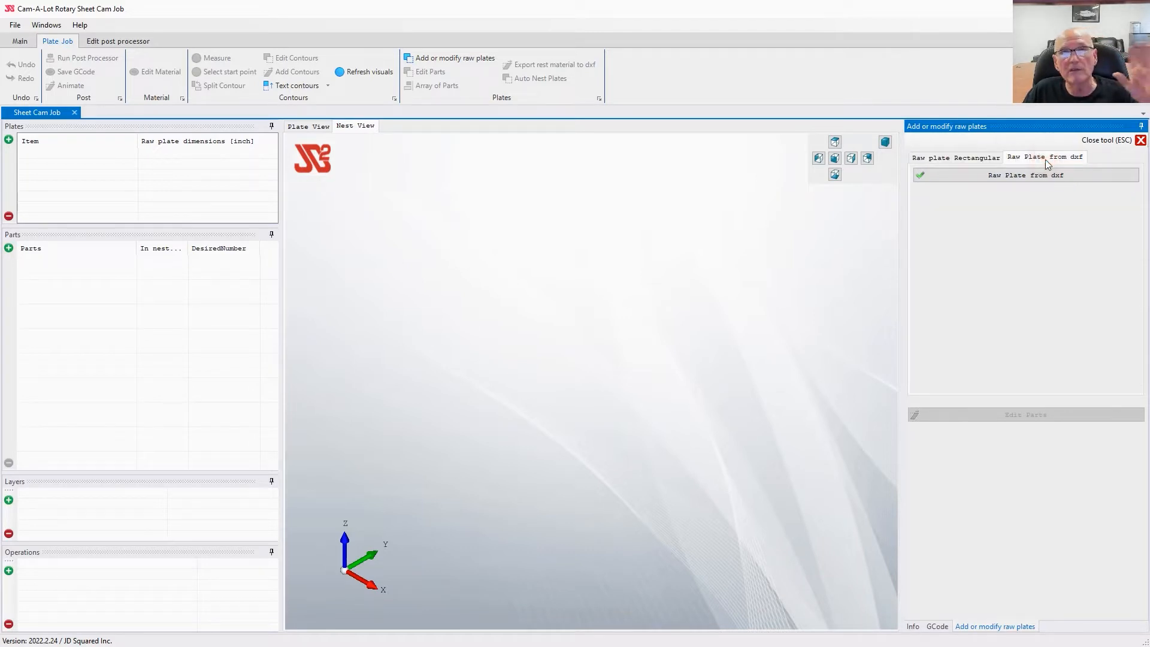
click(958, 161)
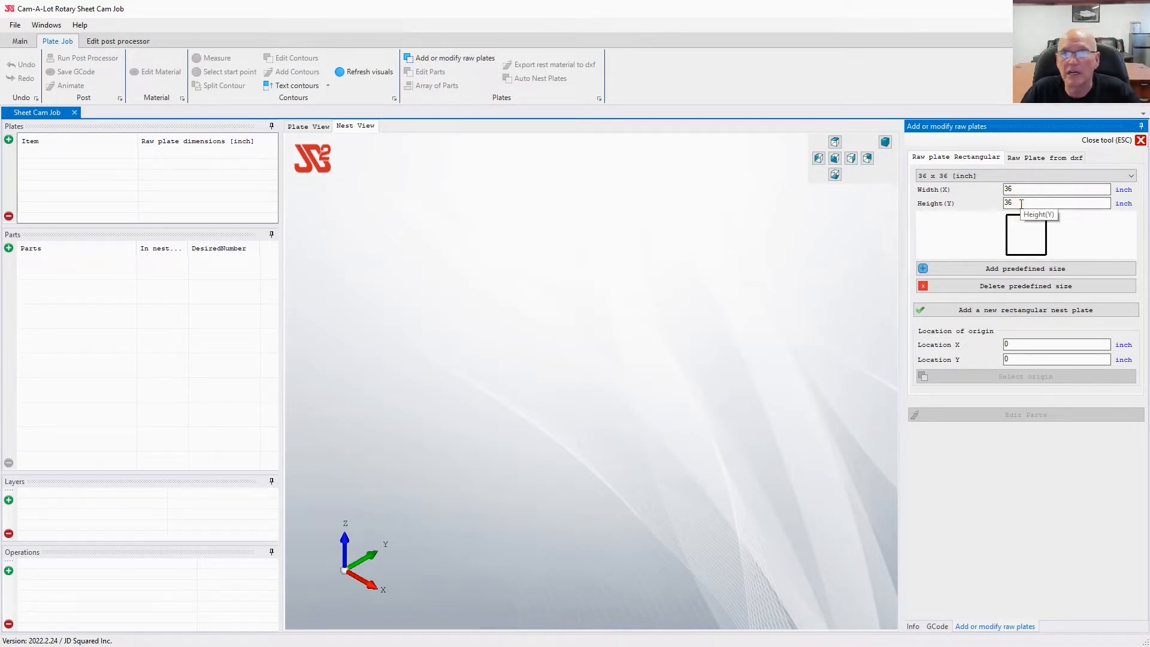
click(953, 177)
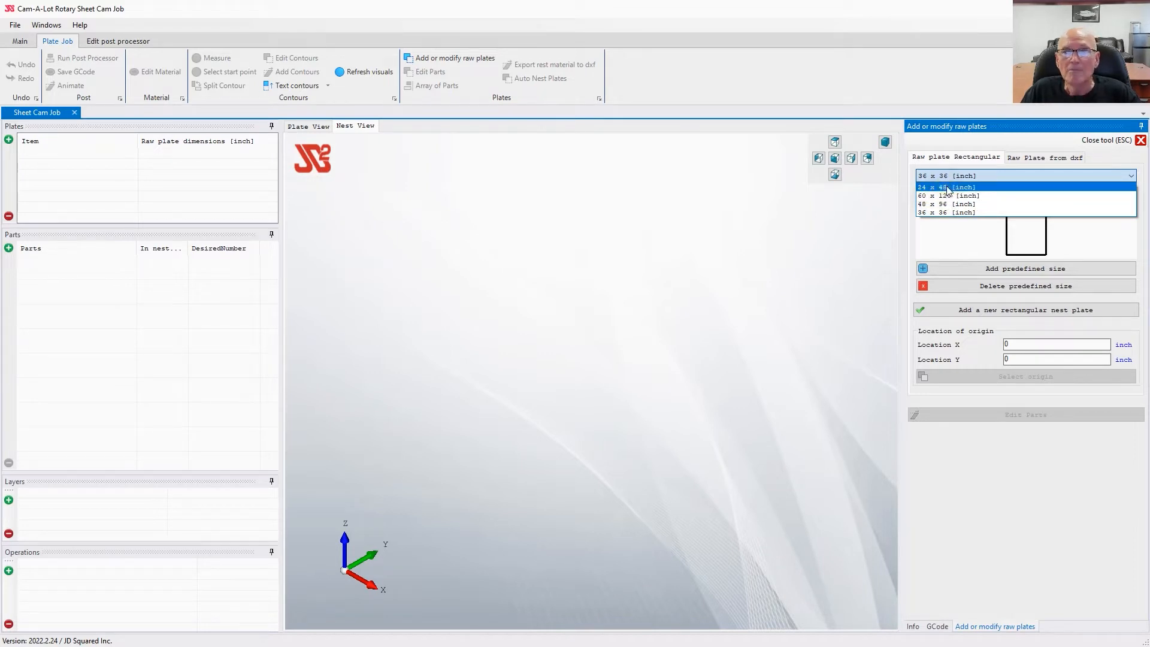
click(949, 232)
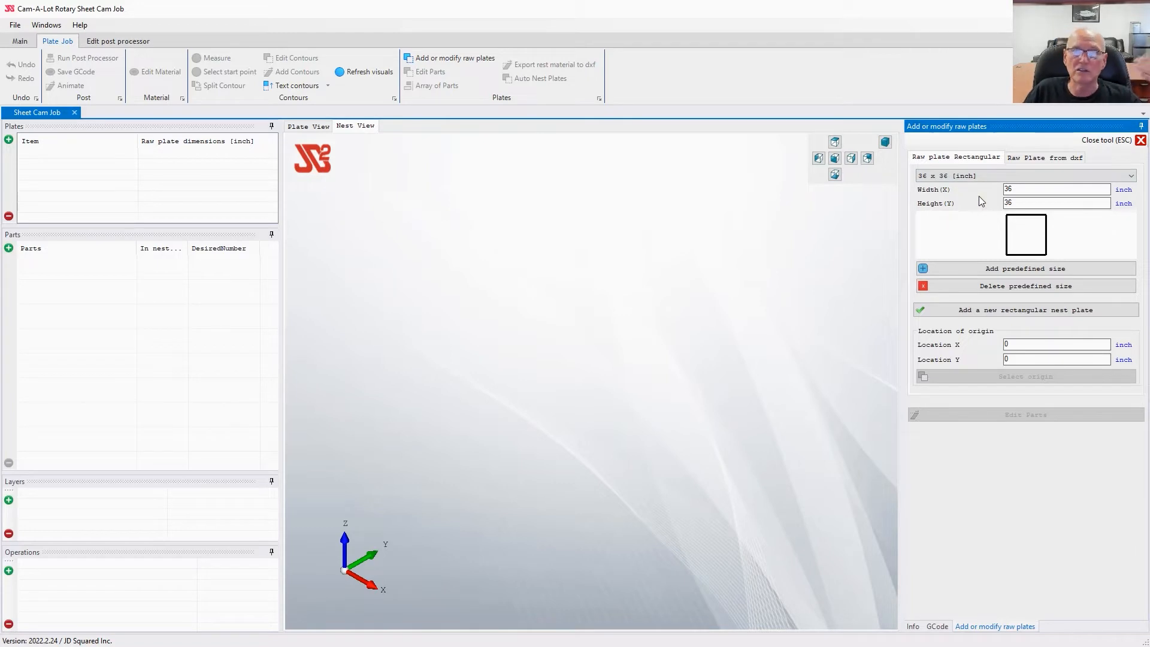
Set the raw plate width to 24 inches and save 24 x 36 inch as a predefined size.
double_click(1018, 189)
text(24)
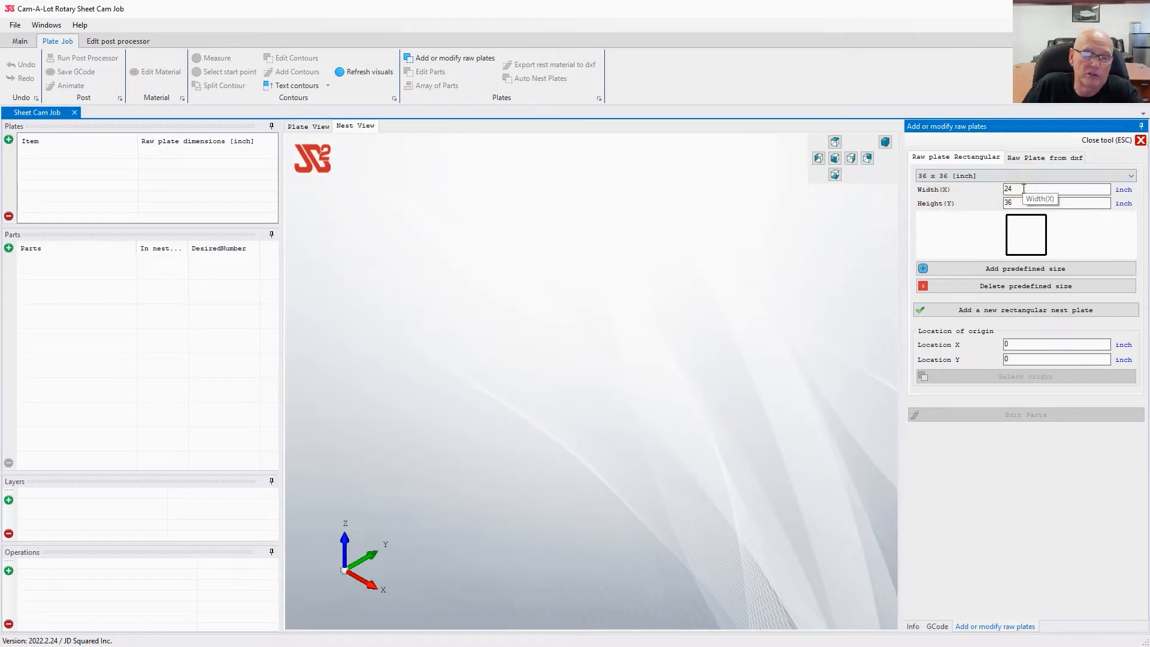
click(996, 270)
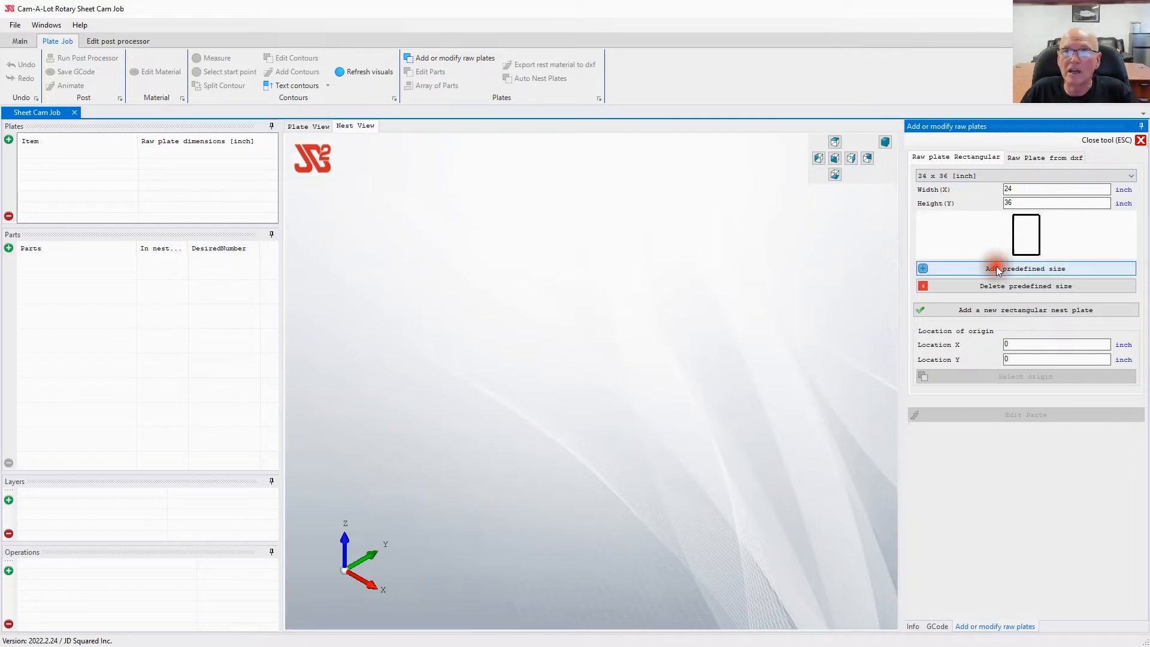
Choose the predefined 24 x 36 inch size and add it as a new rectangular nest plate.
click(952, 175)
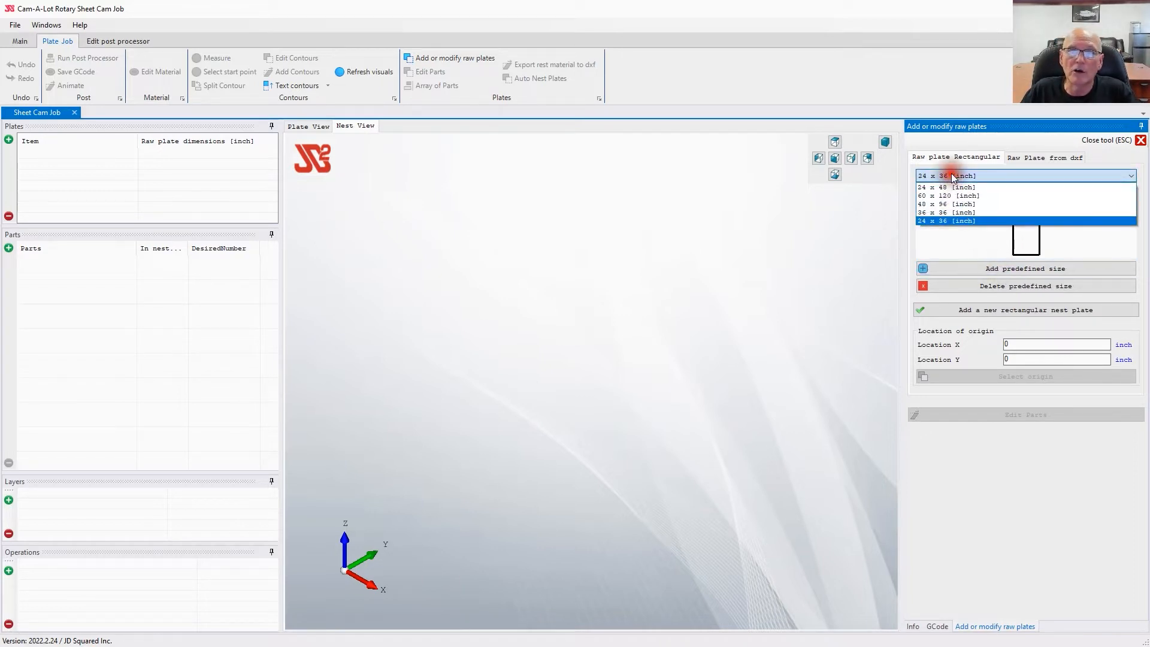
click(936, 220)
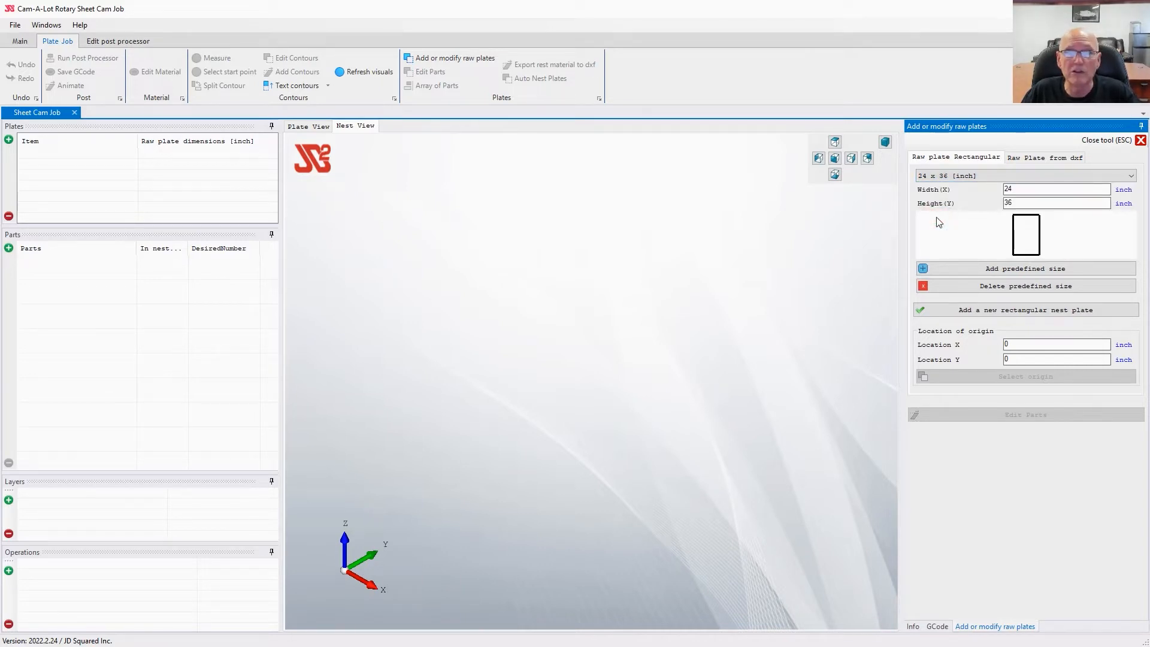
click(970, 314)
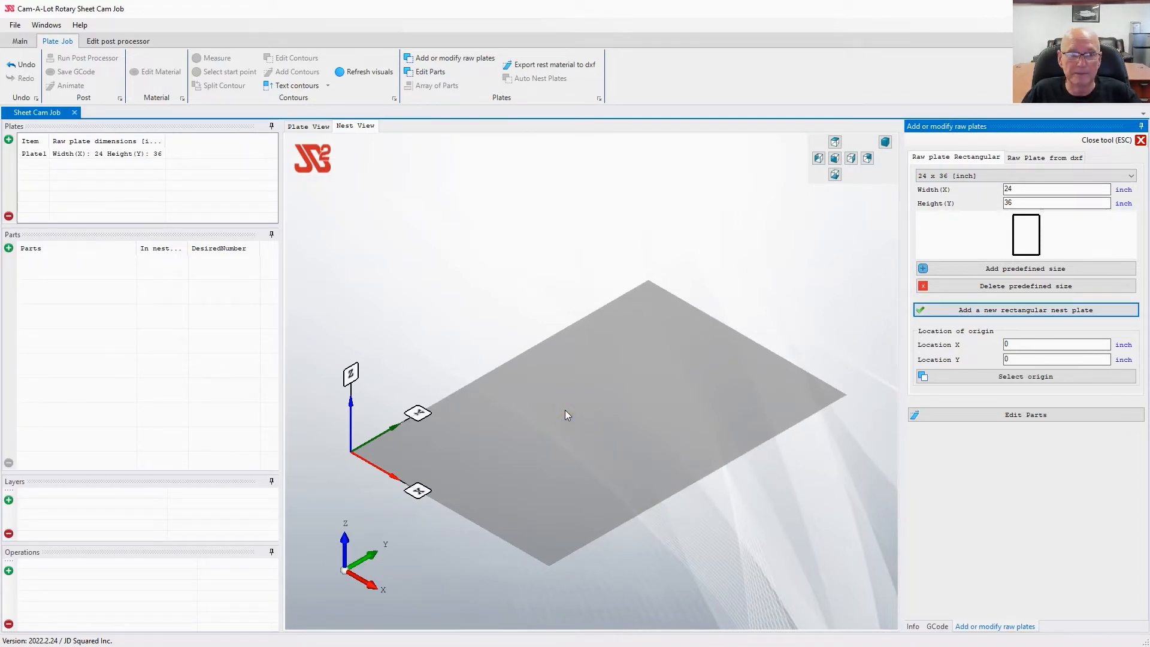
click(461, 213)
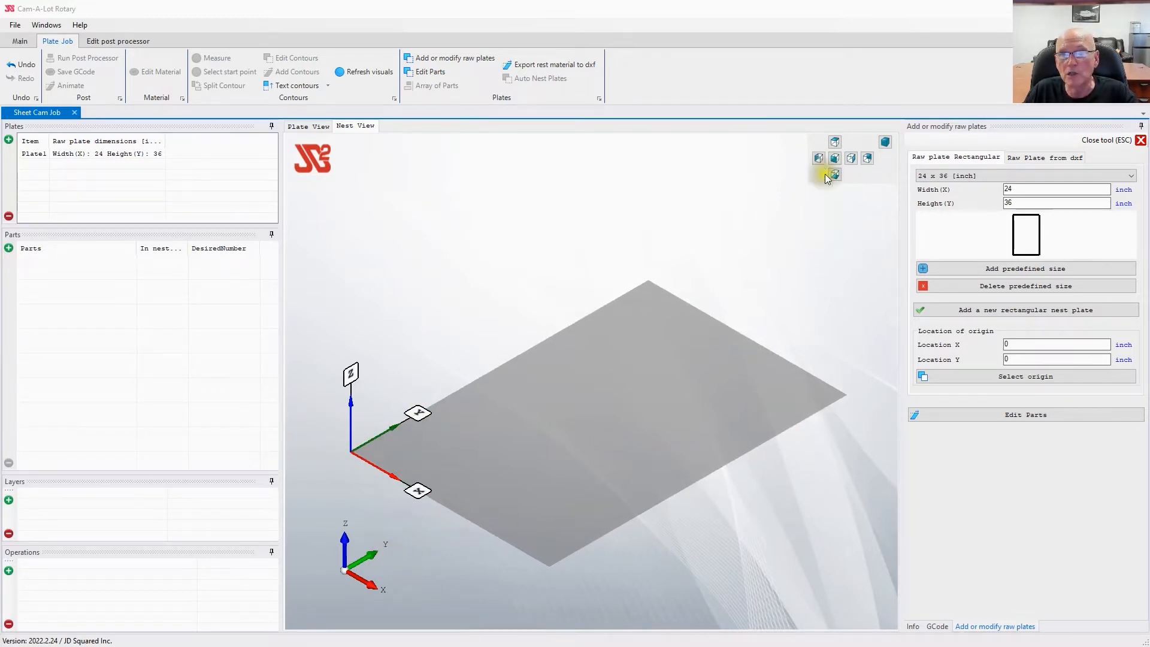
Try to place the plate's origin at the centre of the sheet.
middle_drag(476, 577, 585, 307)
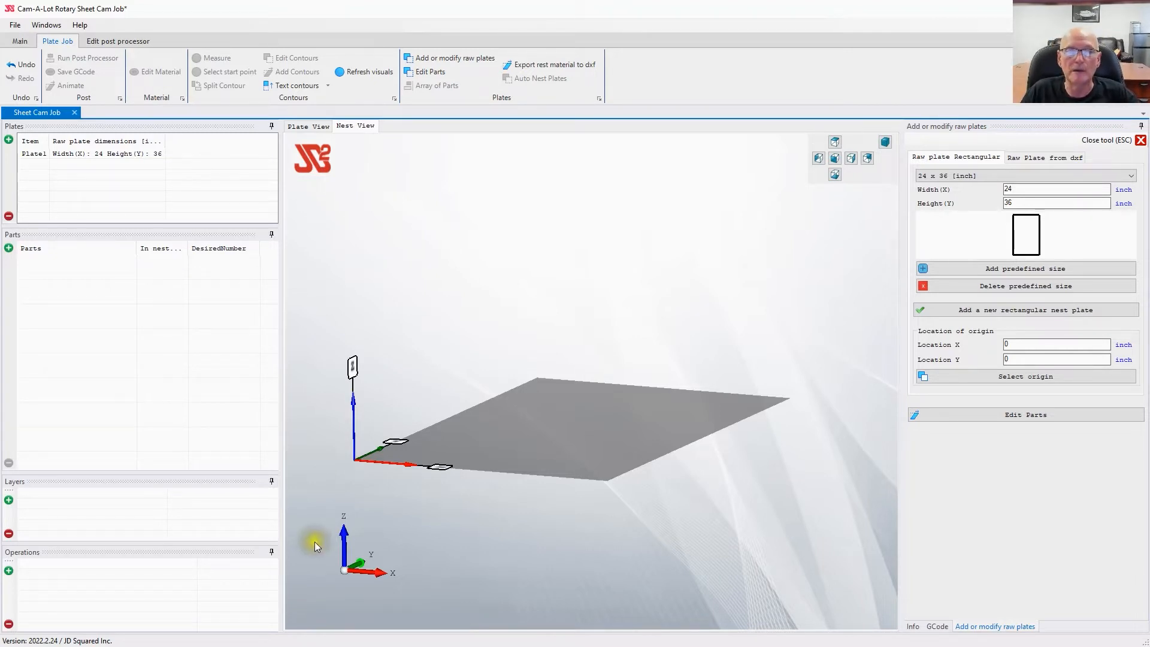
drag(472, 527, 475, 559)
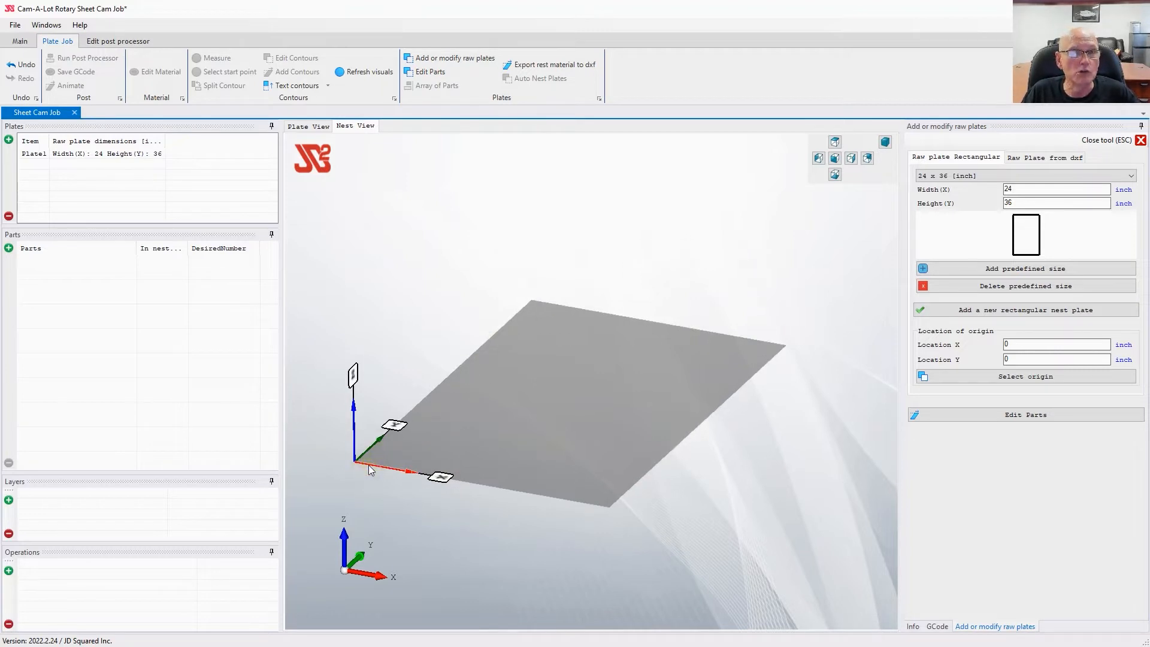
click(1002, 376)
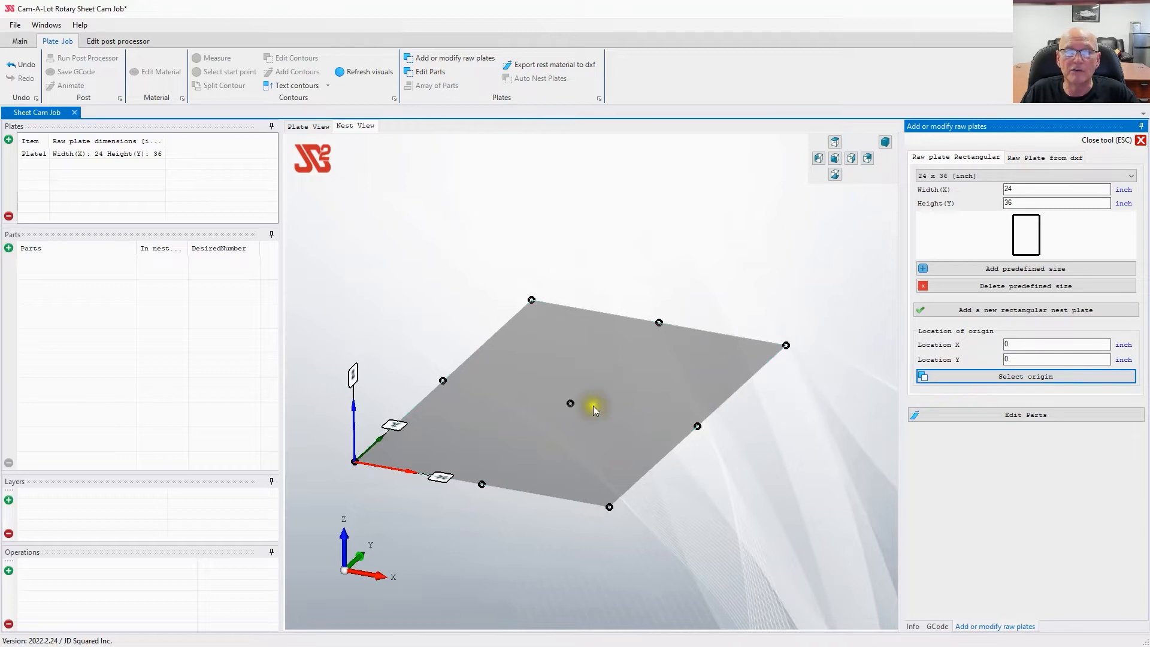
click(570, 403)
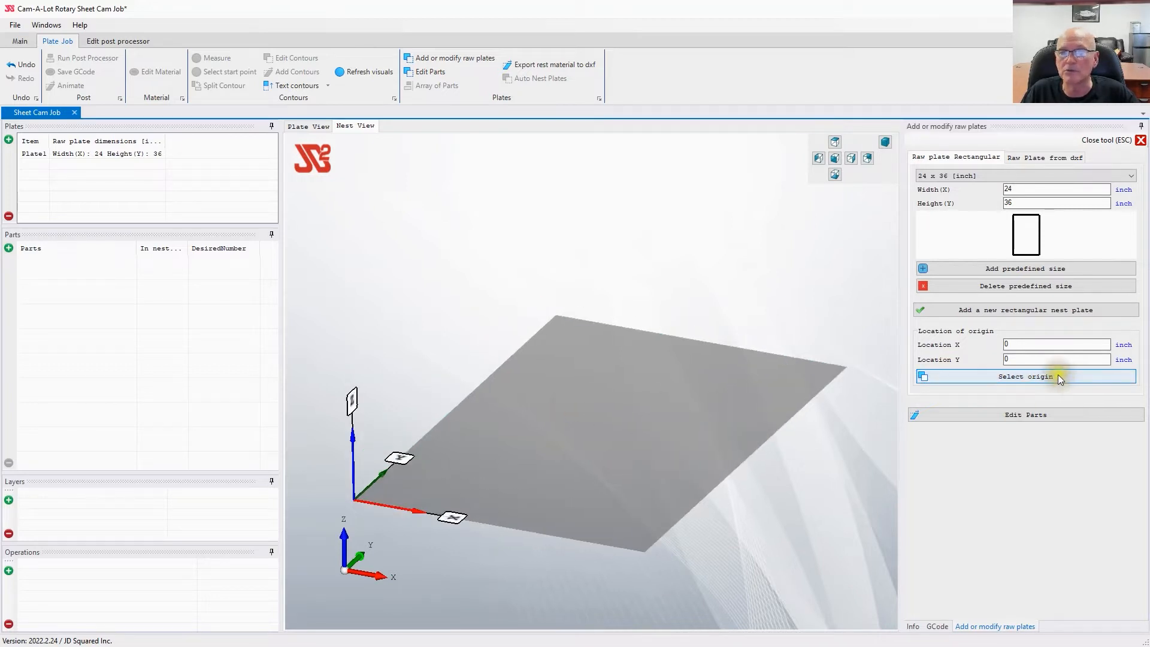
click(1025, 377)
click(600, 433)
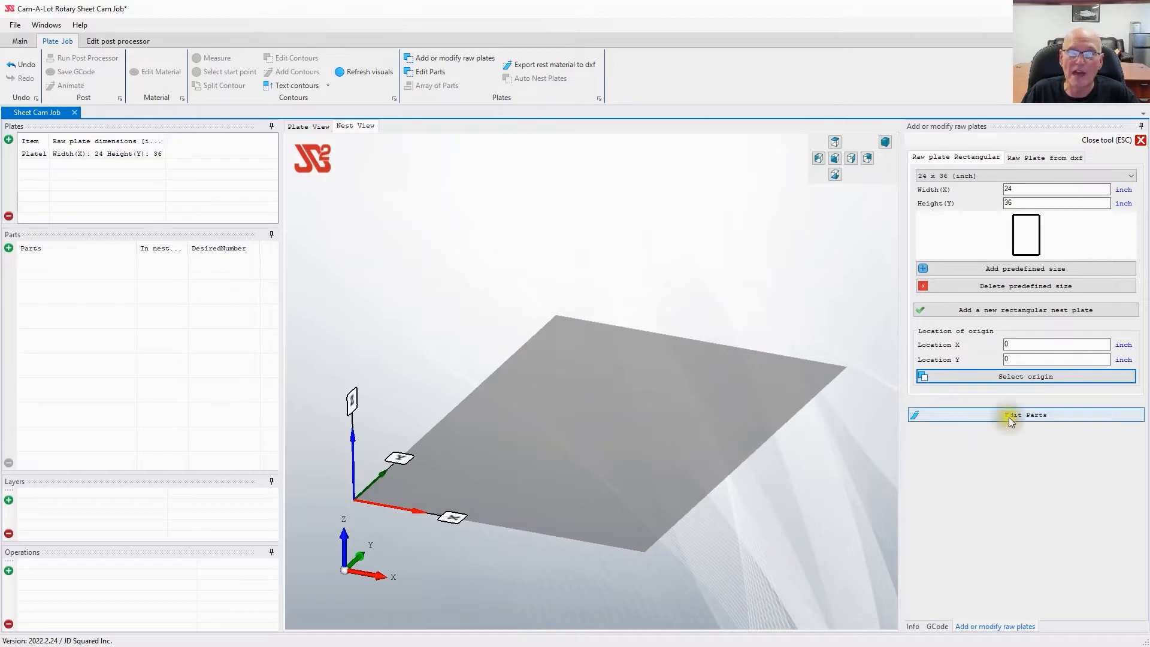
Move the plate's origin to the midpoint of its 36-inch edge at X 0, Y 18 inches.
click(1010, 376)
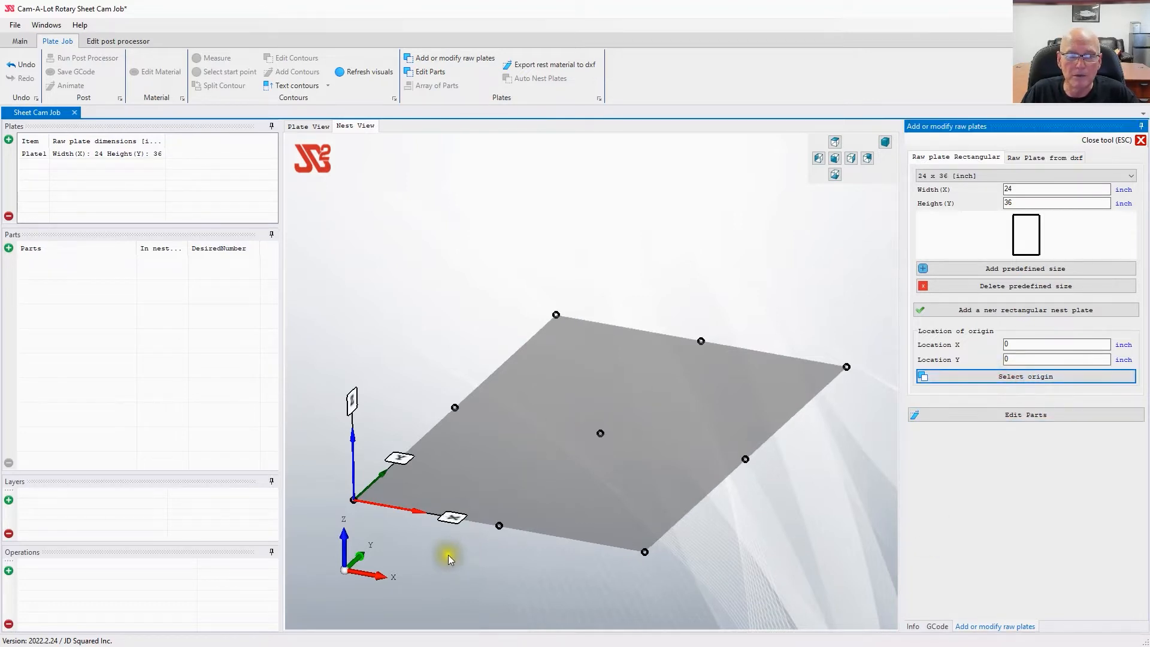
middle_drag(448, 556, 451, 611)
click(1026, 379)
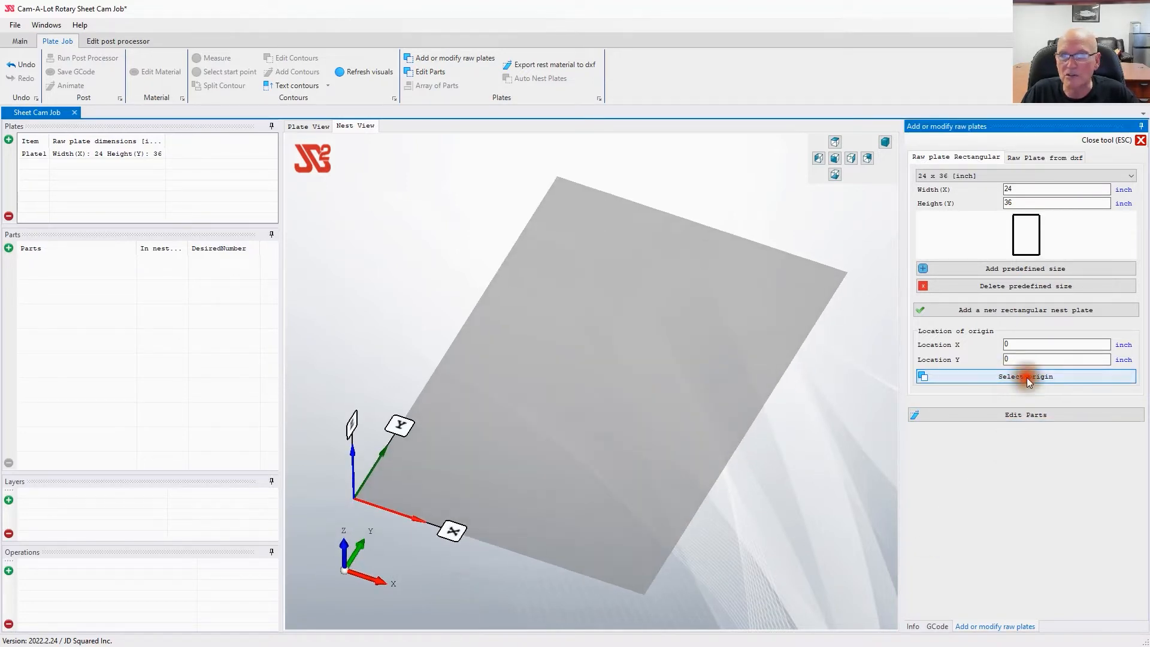
click(455, 337)
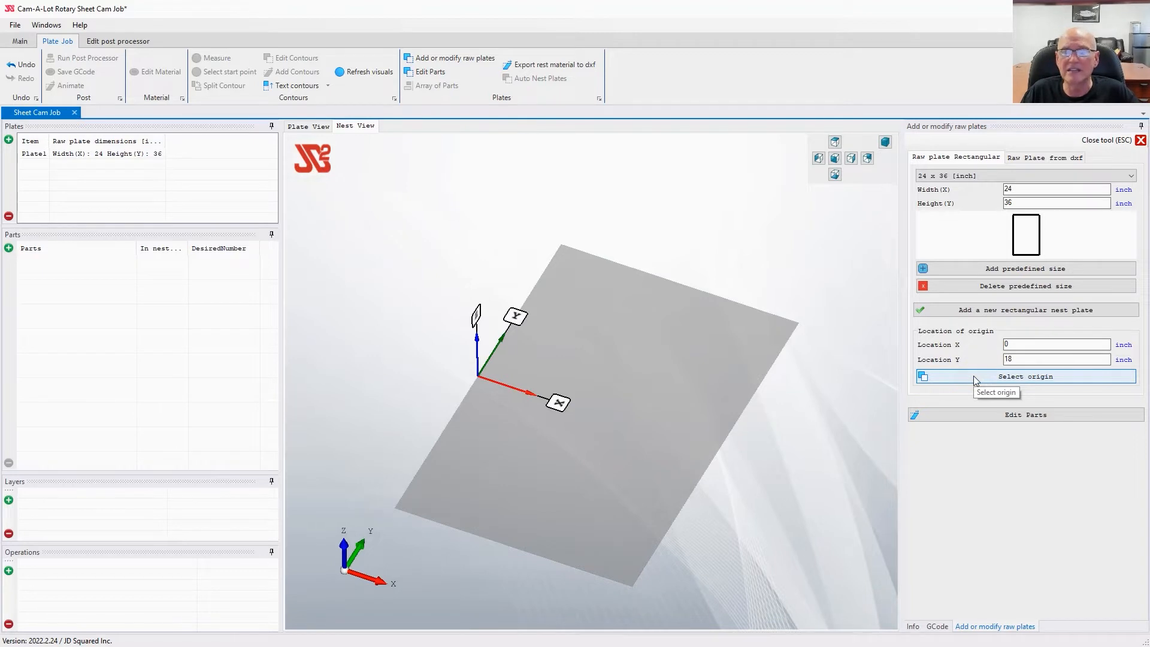
Move the origin to the plate centre at X 12, Y 18, return it to the X 0, Y 0 corner, and close the raw plate tool.
click(972, 378)
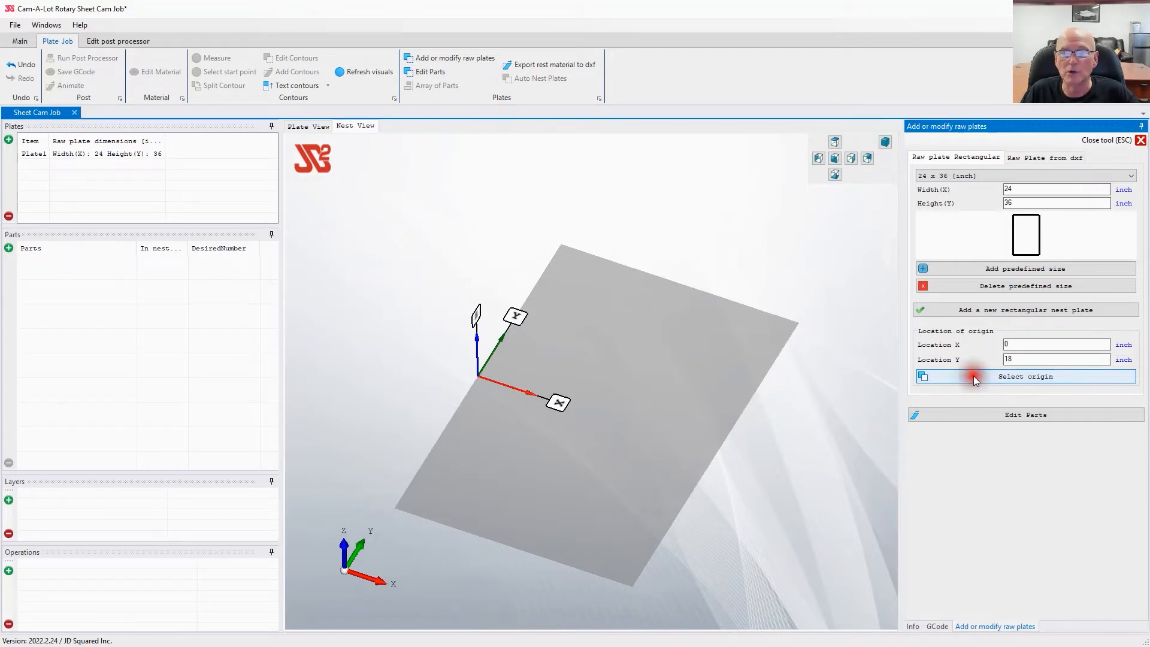
click(597, 414)
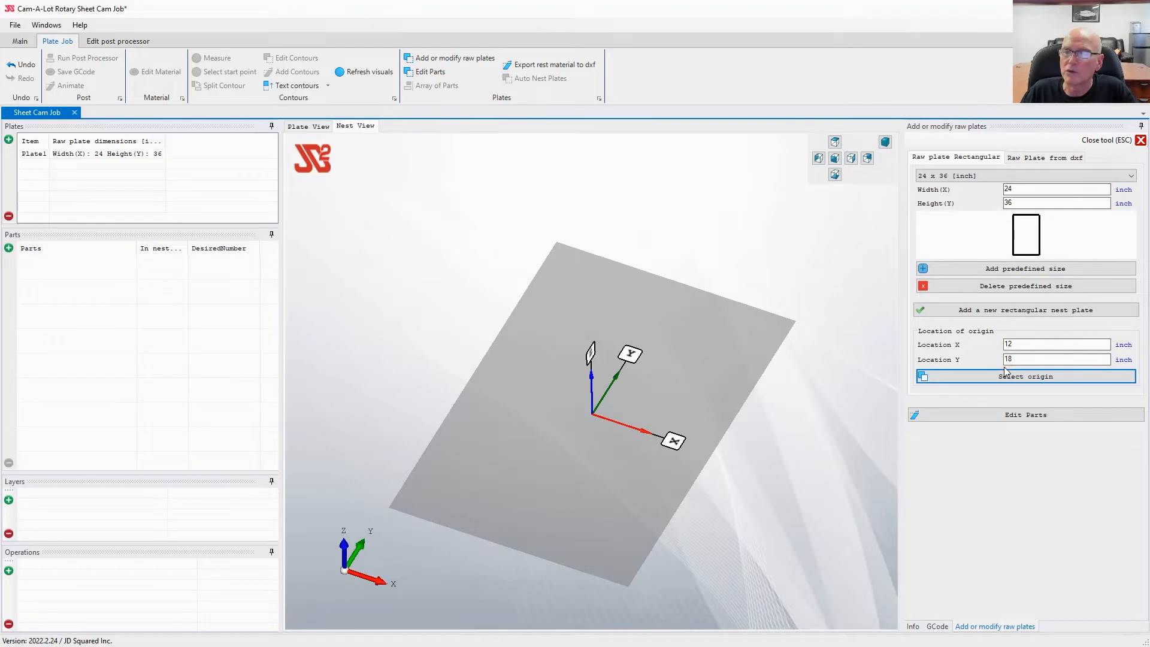
click(1006, 382)
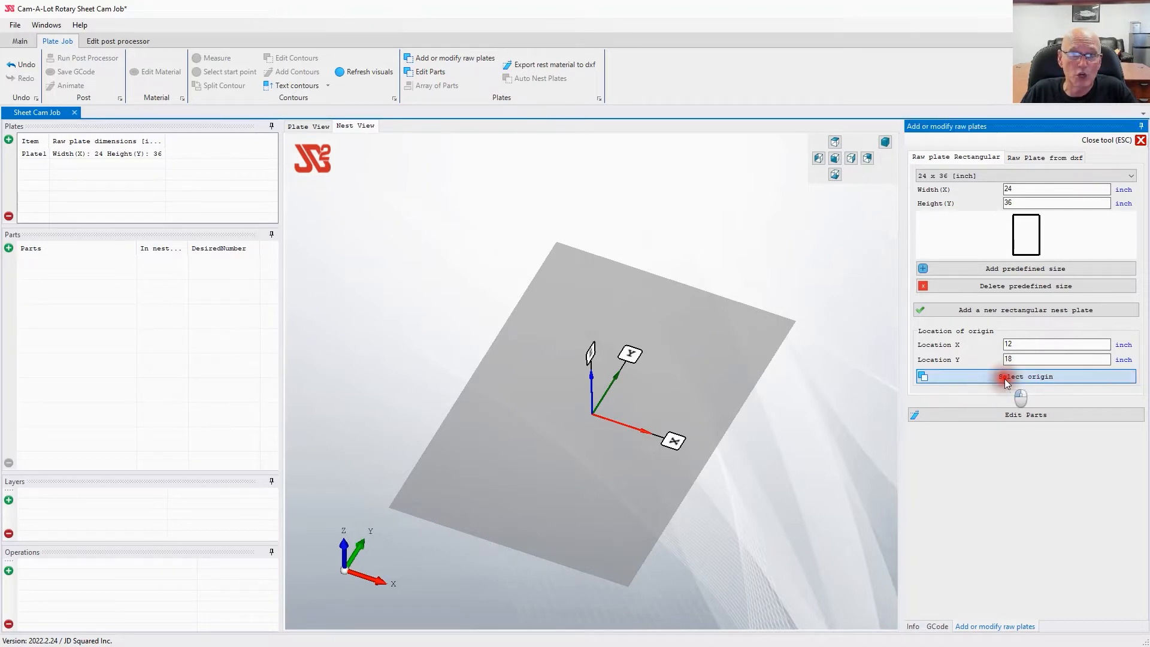
click(390, 509)
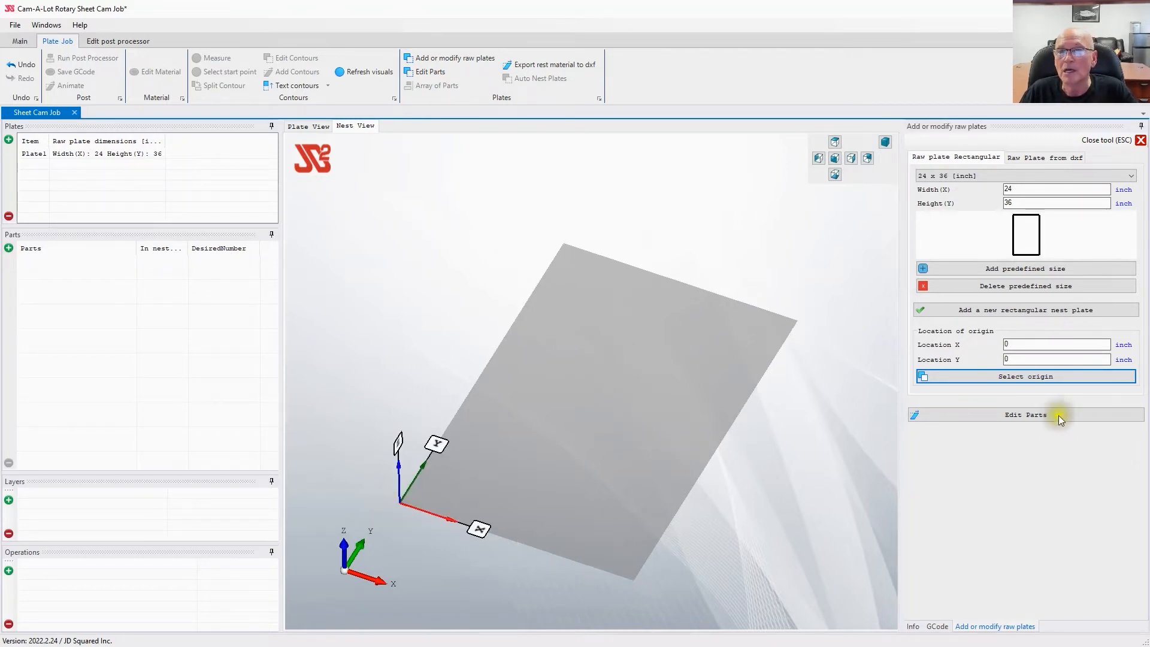
click(1100, 139)
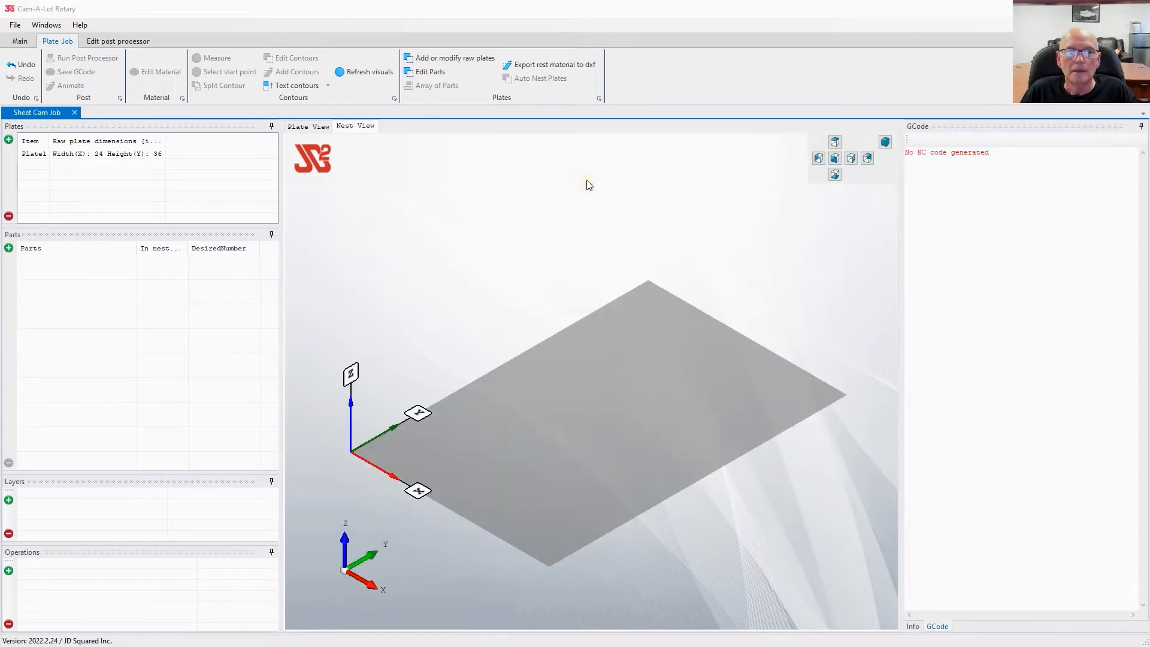
Import the parts C.dxf, Disk 1 inch dia.dxf, JD2_Logo_Wrap.dxf, Pointed L.dxf and Small_Rect.dxf into the job.
click(8, 249)
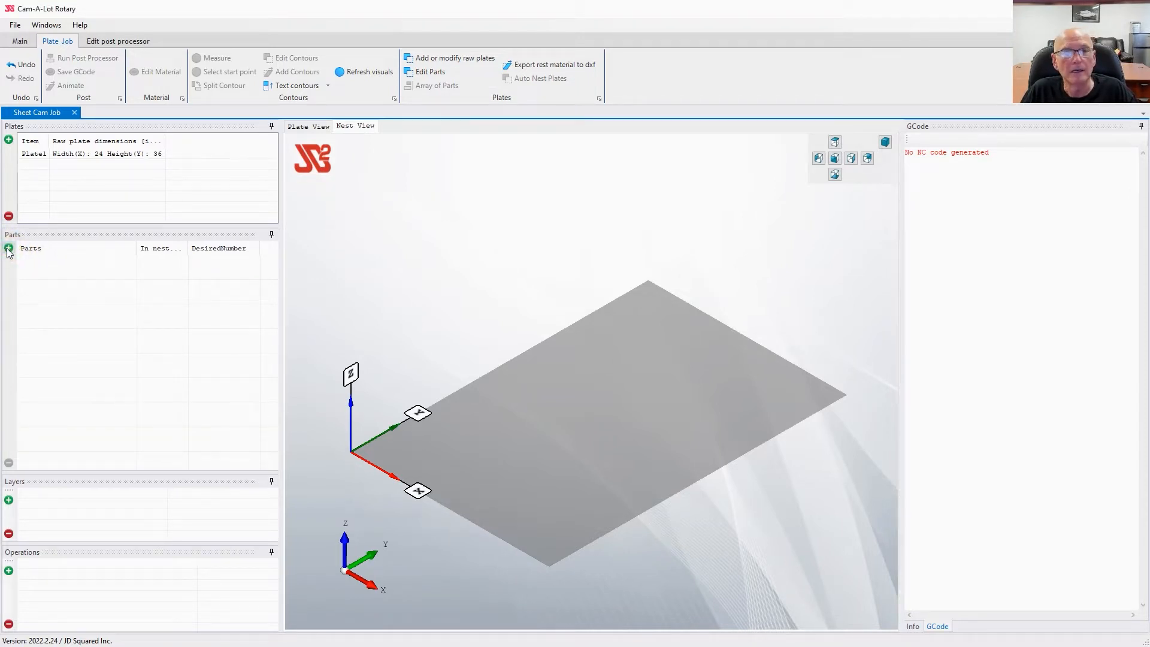
click(9, 249)
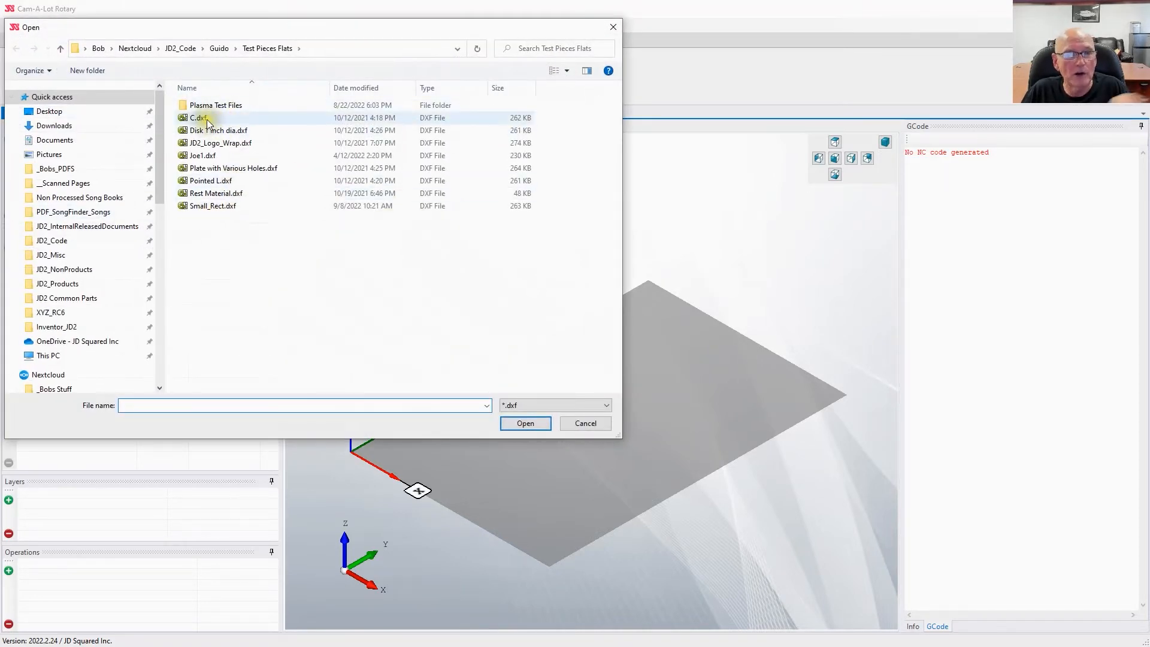
click(206, 119)
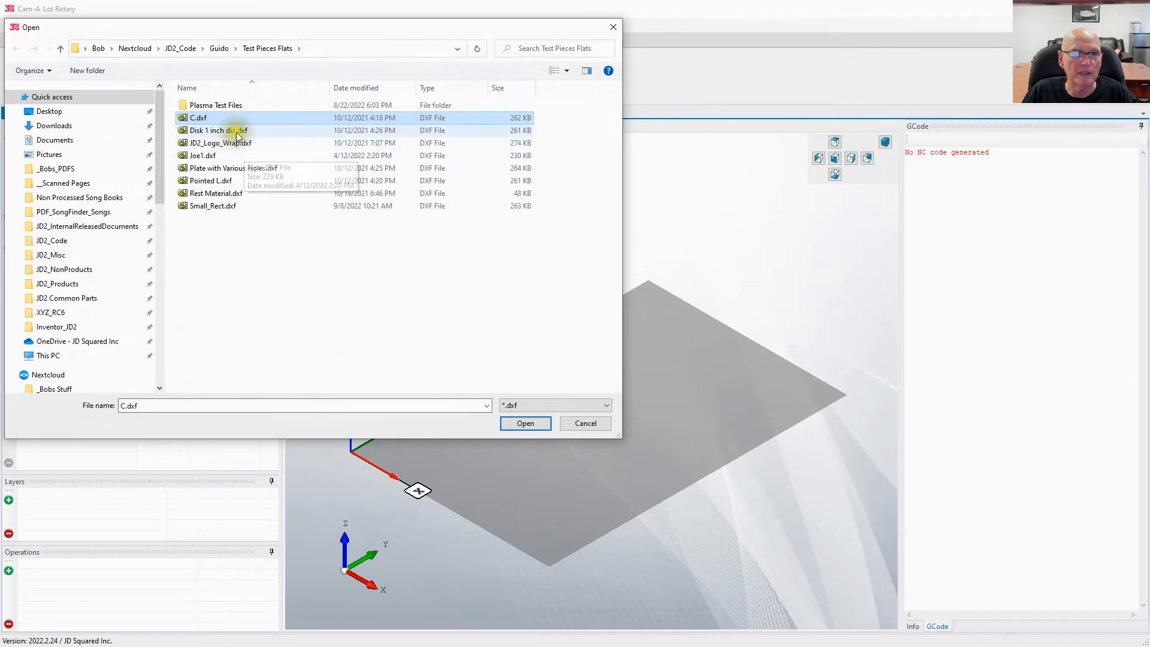
ctrl+click(234, 132)
ctrl+click(237, 145)
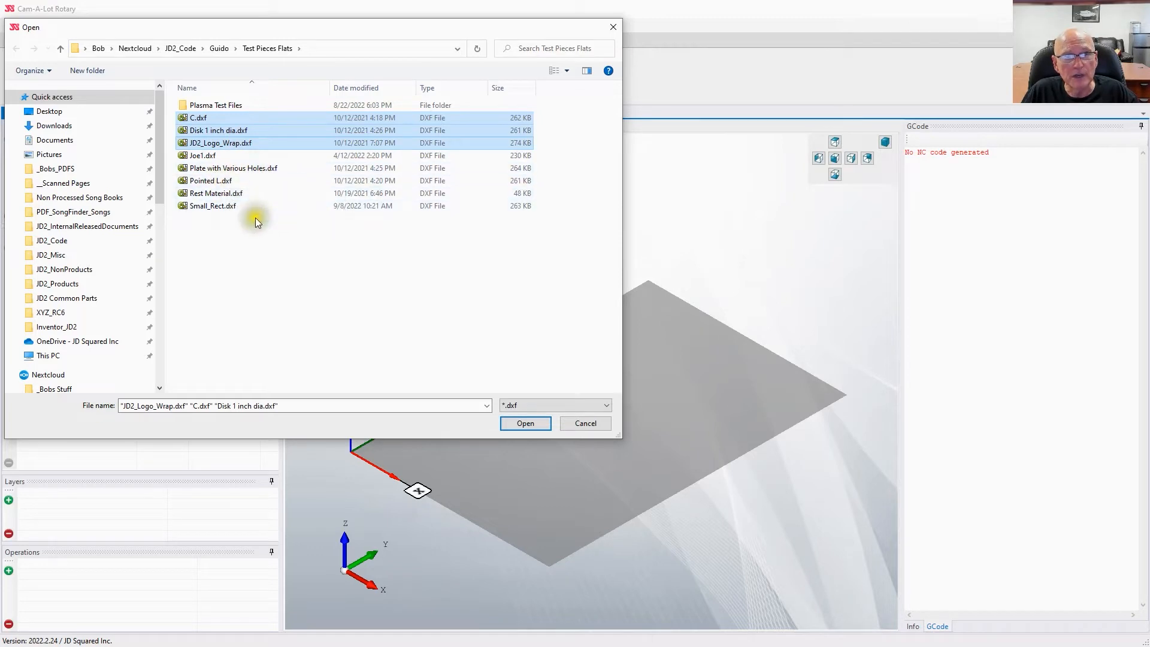
ctrl+click(215, 208)
ctrl+click(220, 180)
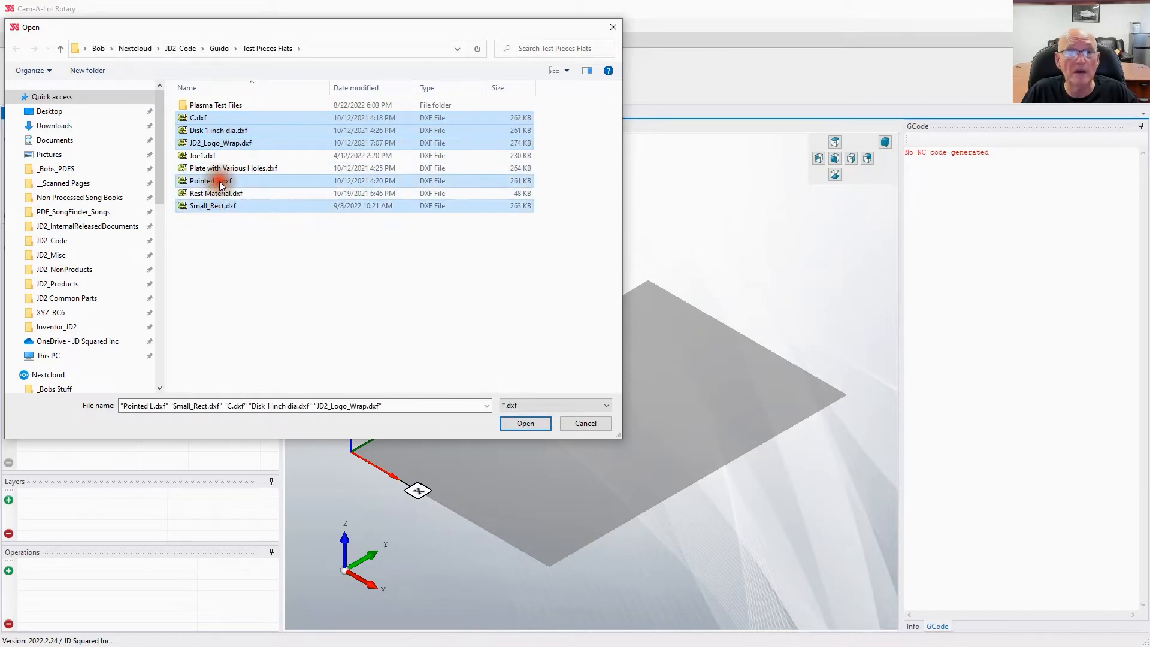
click(515, 423)
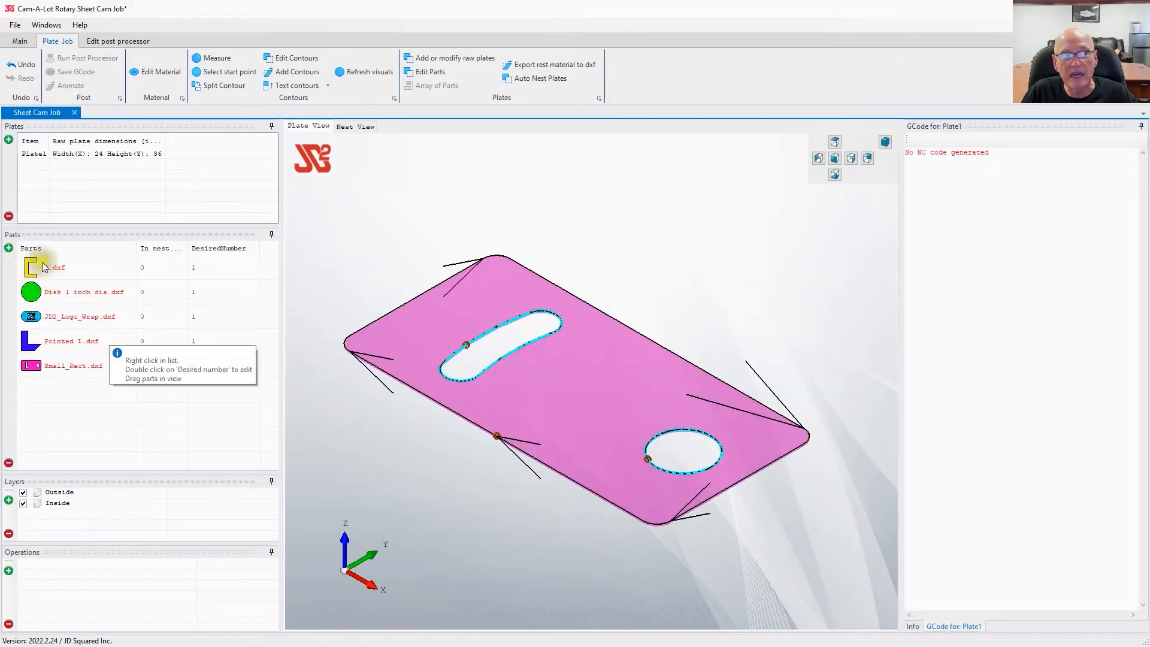
Inspect the geometry of the JD2 logo, 1 inch disk, Pointed L and Small_Rect parts one after another.
click(35, 317)
click(31, 291)
click(31, 340)
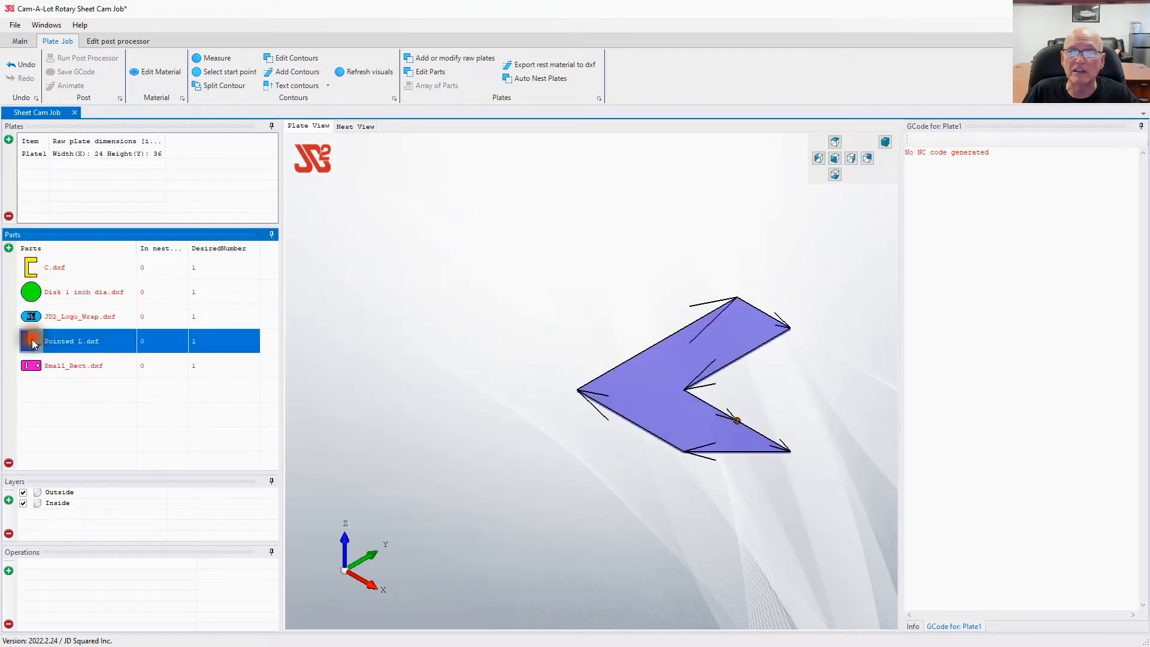
click(33, 366)
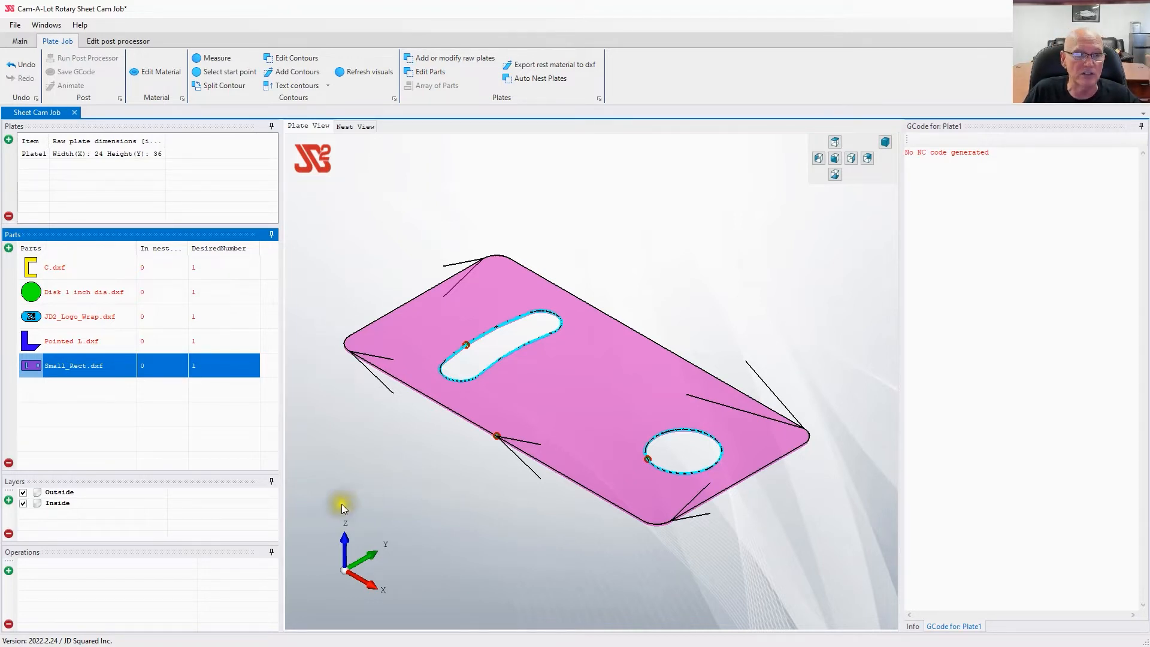
Start a plasma cutting operation for the Outside layer and choose the 65A Shielded consumables.
click(8, 570)
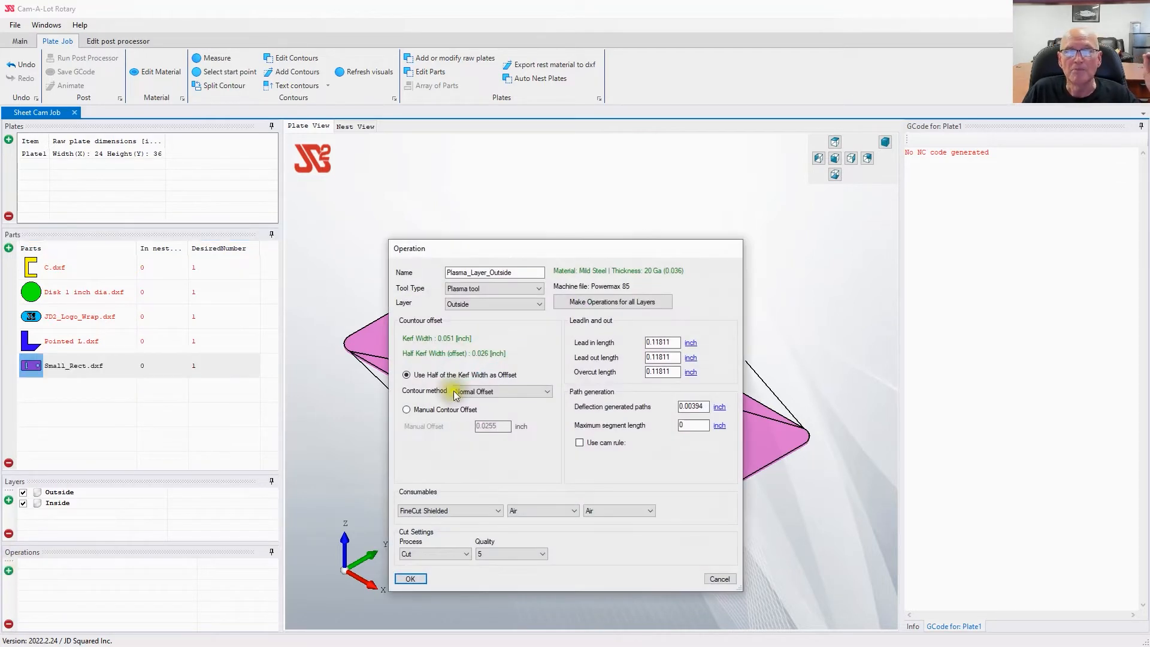
click(436, 511)
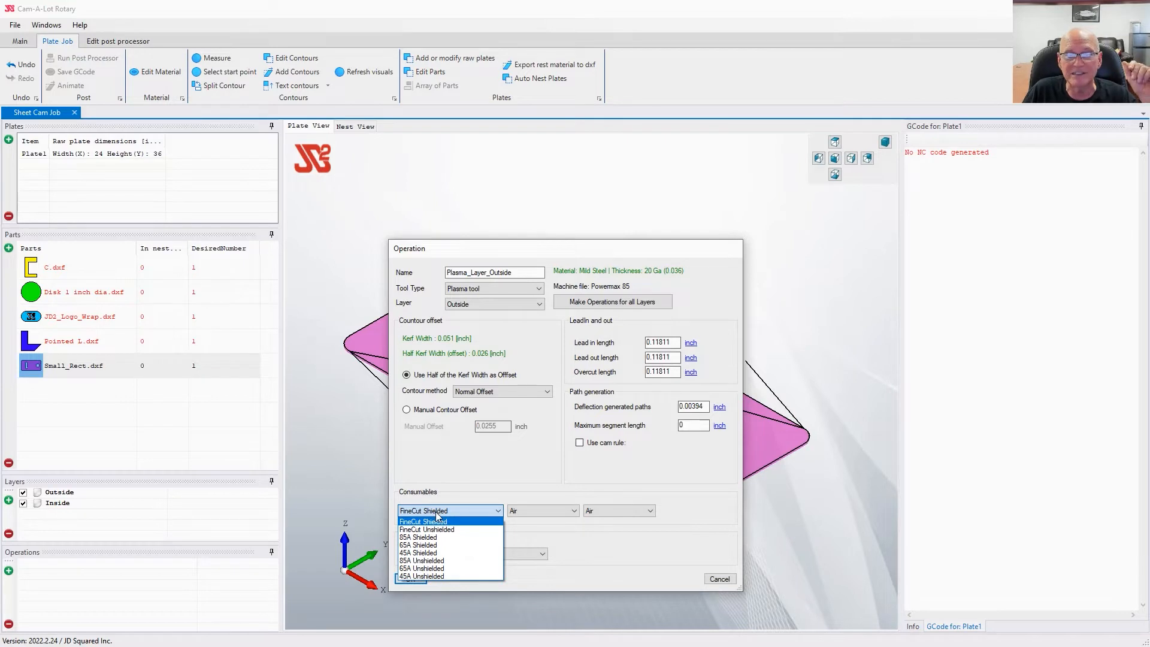
click(430, 543)
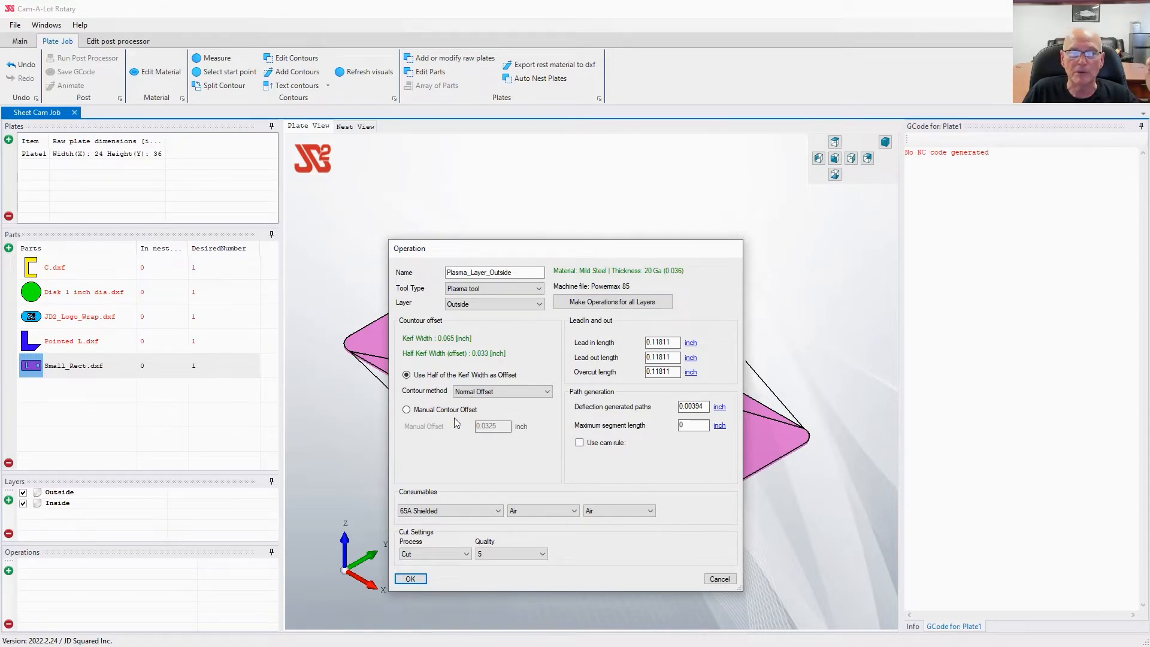
Try the manual contour offset and return to using half of the kerf width as the offset.
click(423, 411)
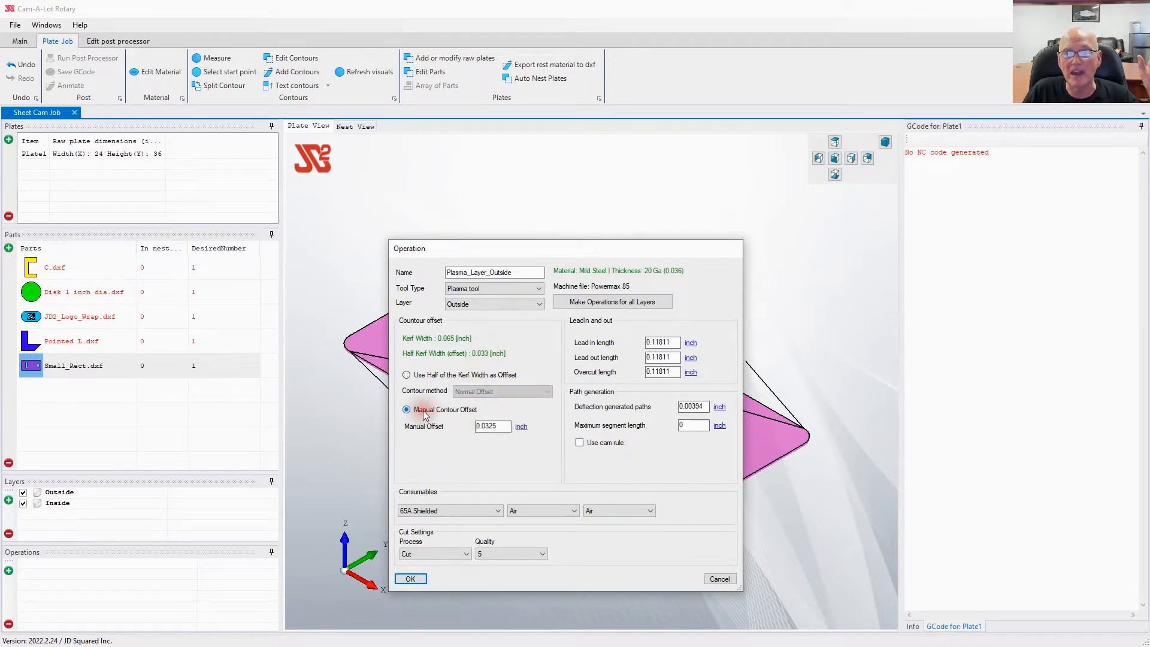
click(505, 426)
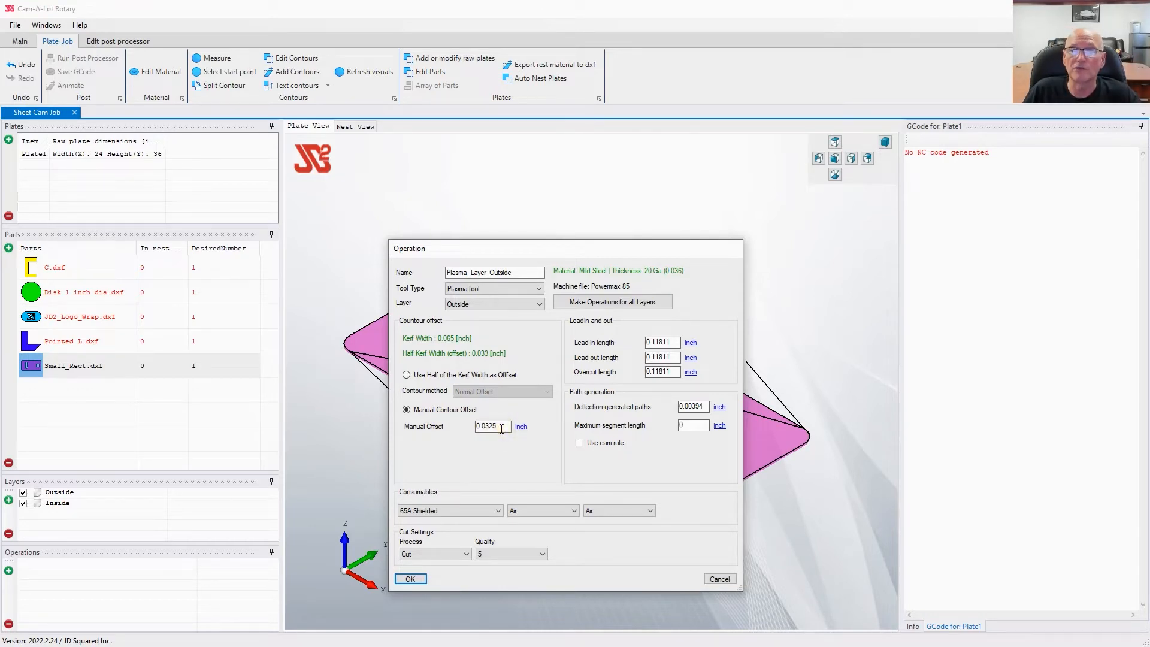
click(487, 427)
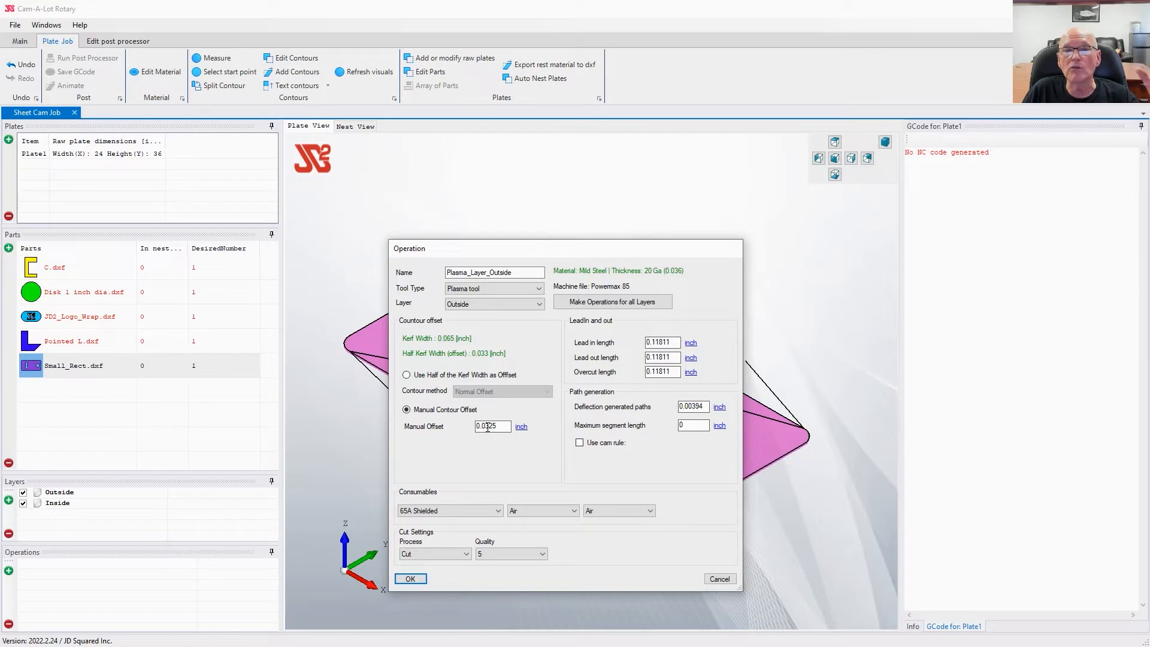
click(497, 427)
click(500, 432)
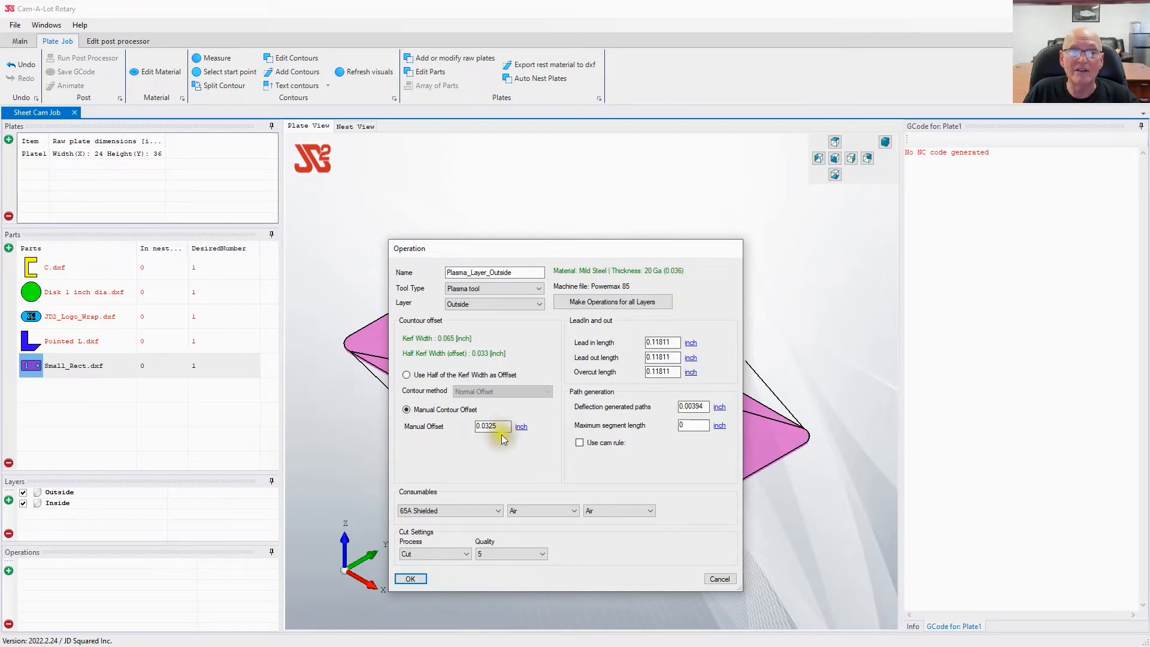
click(484, 427)
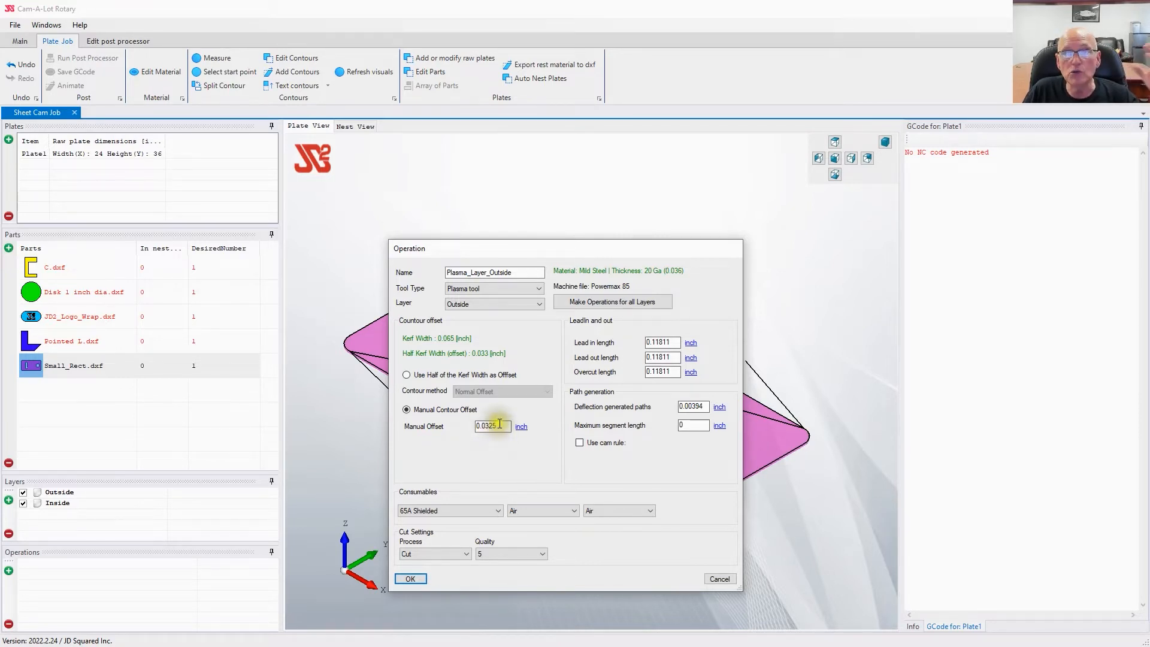
double_click(499, 425)
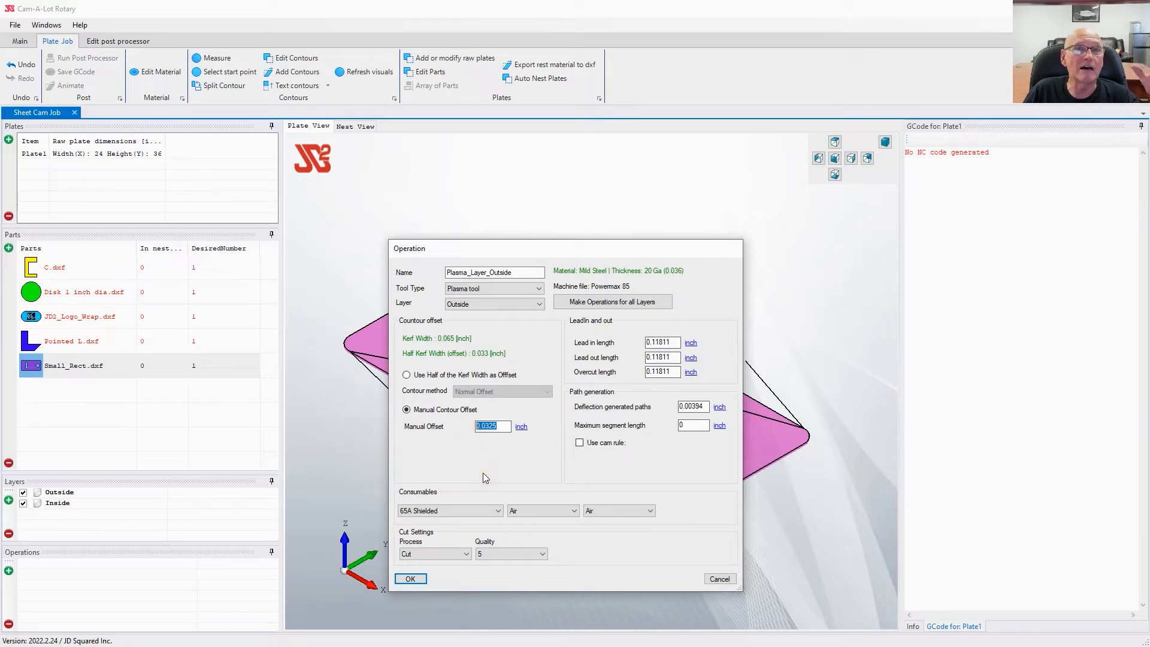
click(447, 444)
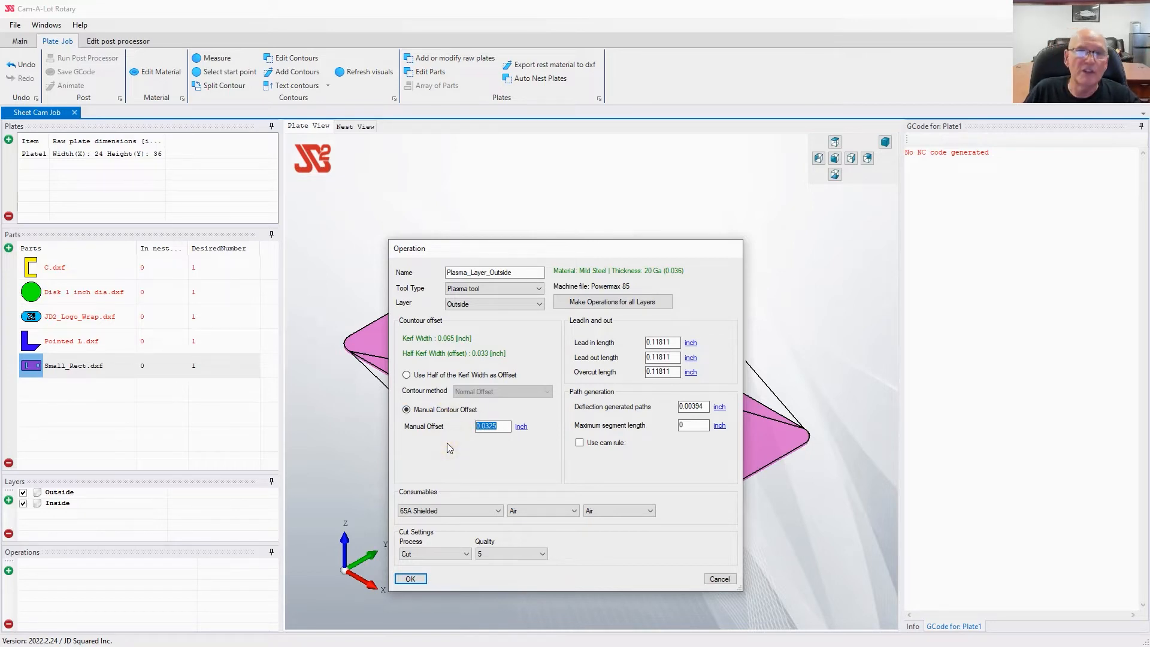
click(410, 376)
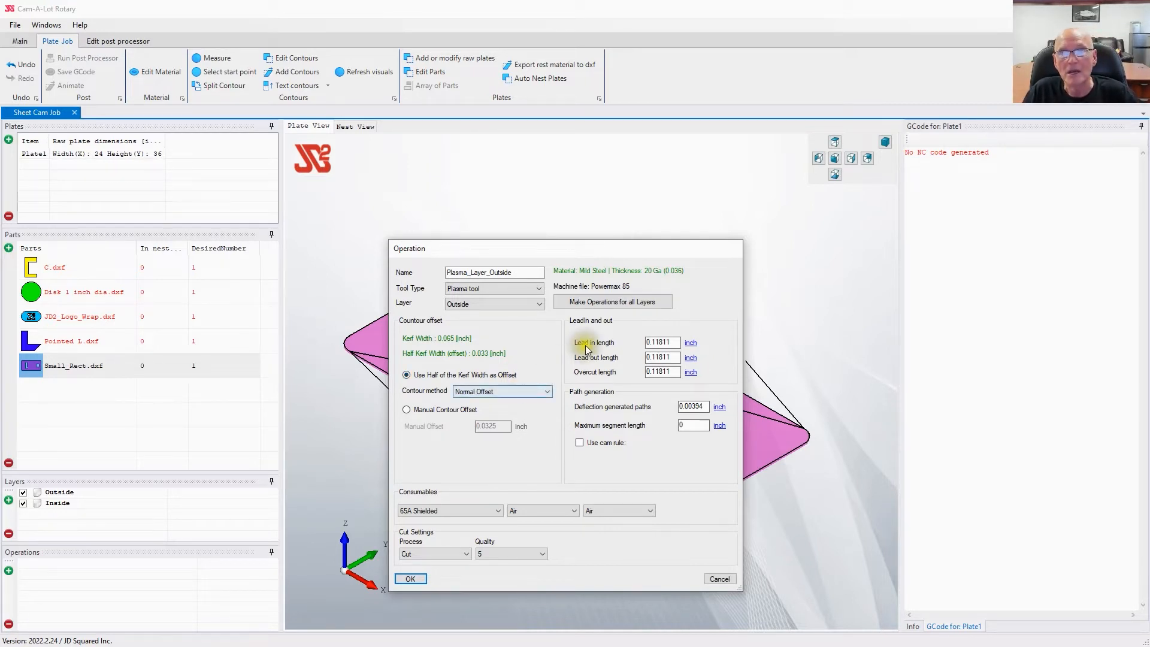
Generate plasma operations for all layers, covering both Outside and Inside, with the half-kerf offset and 65A Shielded consumables.
click(594, 306)
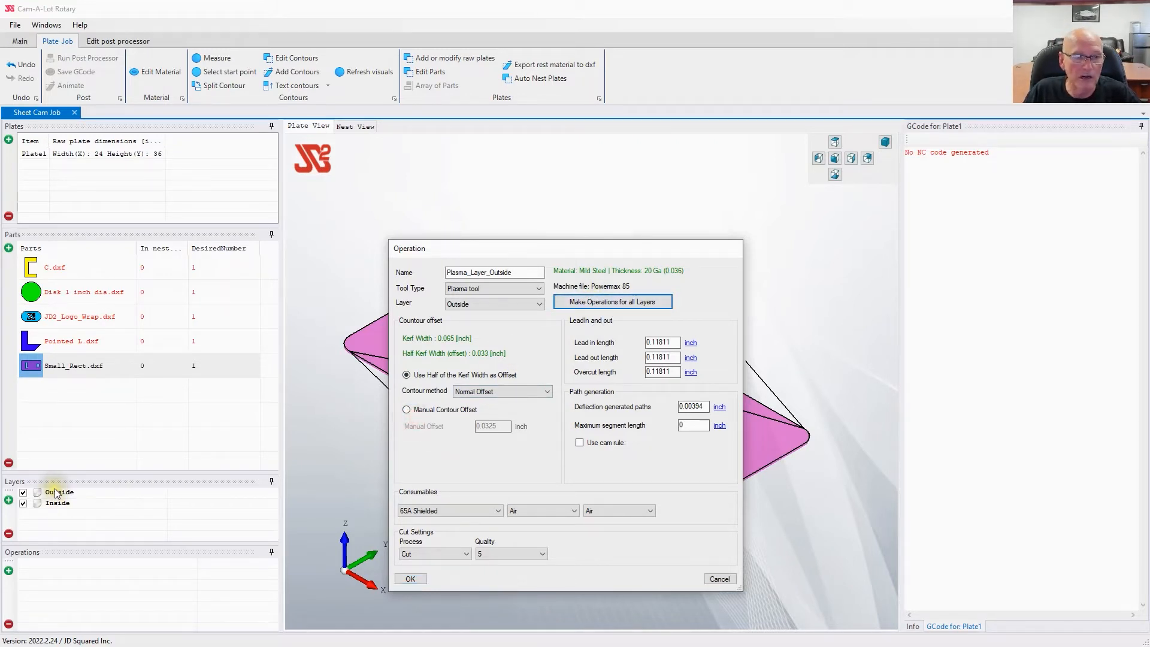
drag(518, 252, 865, 61)
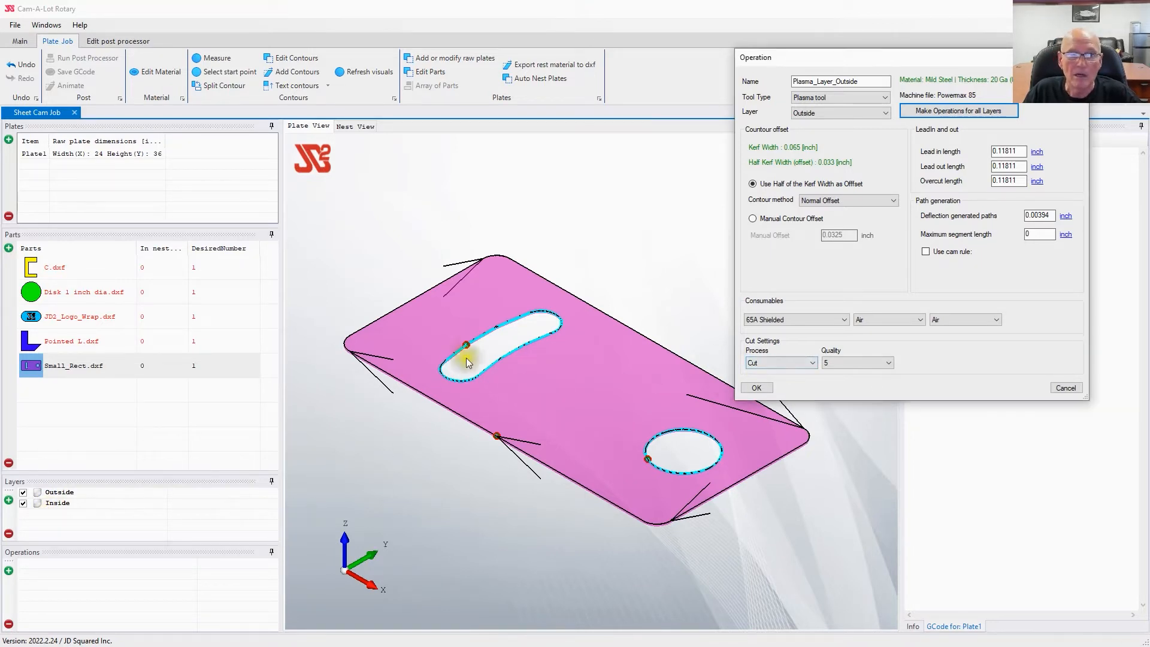
click(756, 387)
click(982, 111)
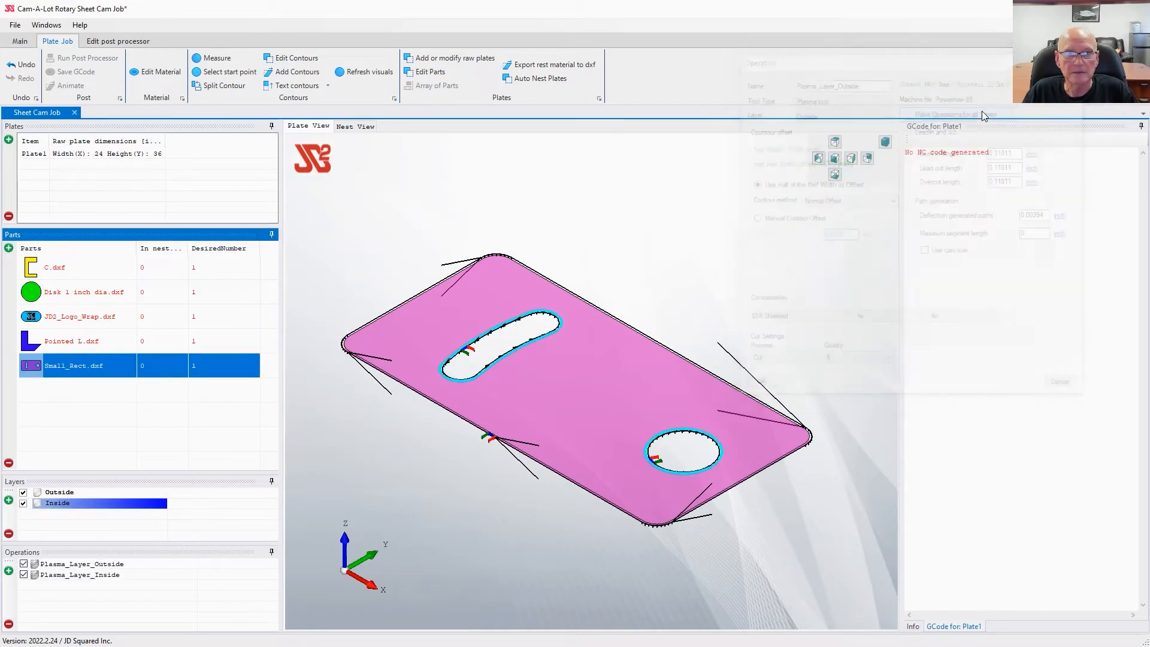
Examine the Outside and Inside plasma operations on the Small_Rect part, including the lead-in and lead-out at its slot.
click(58, 564)
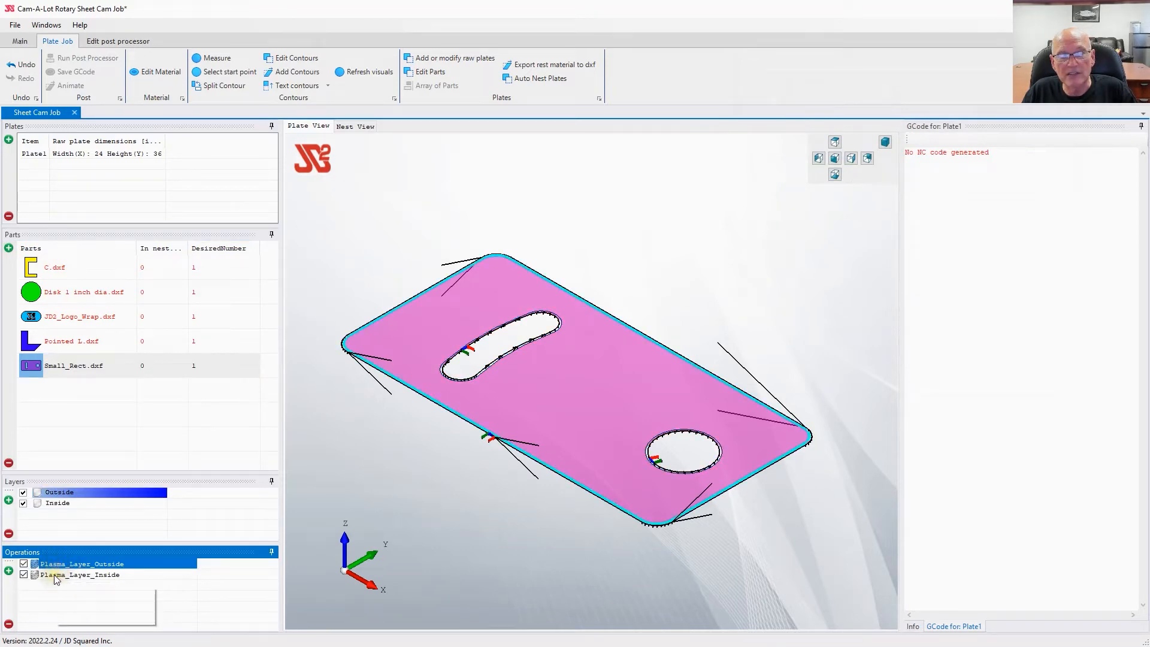
click(54, 574)
scroll(466, 345, up, 5)
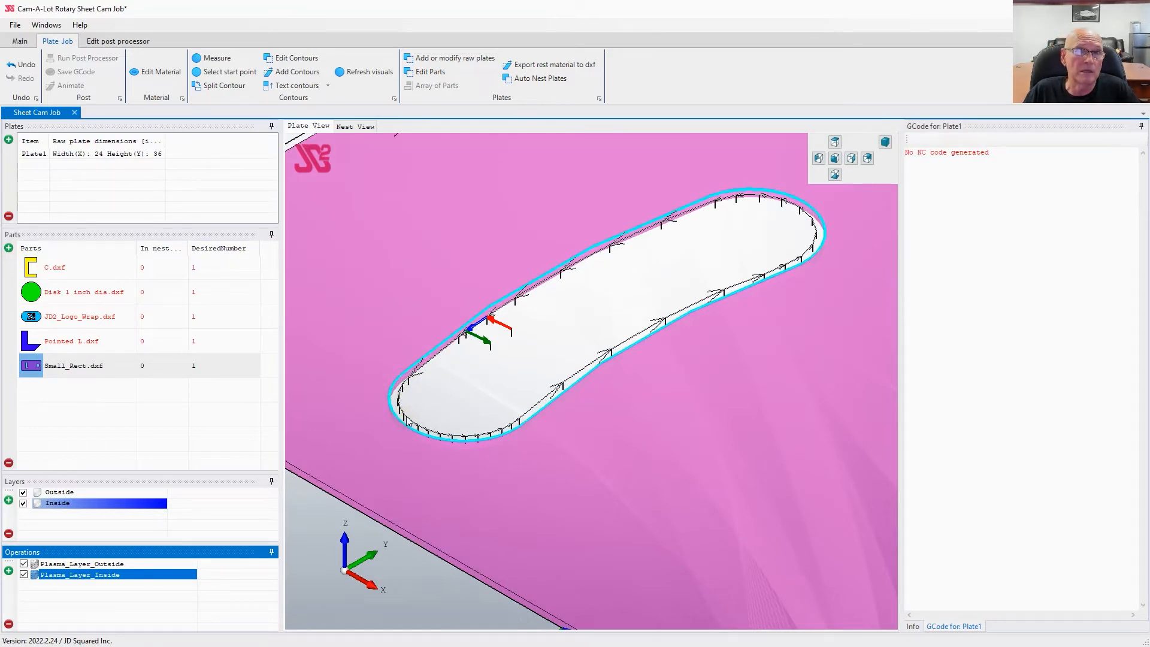
scroll(521, 473, down, 4)
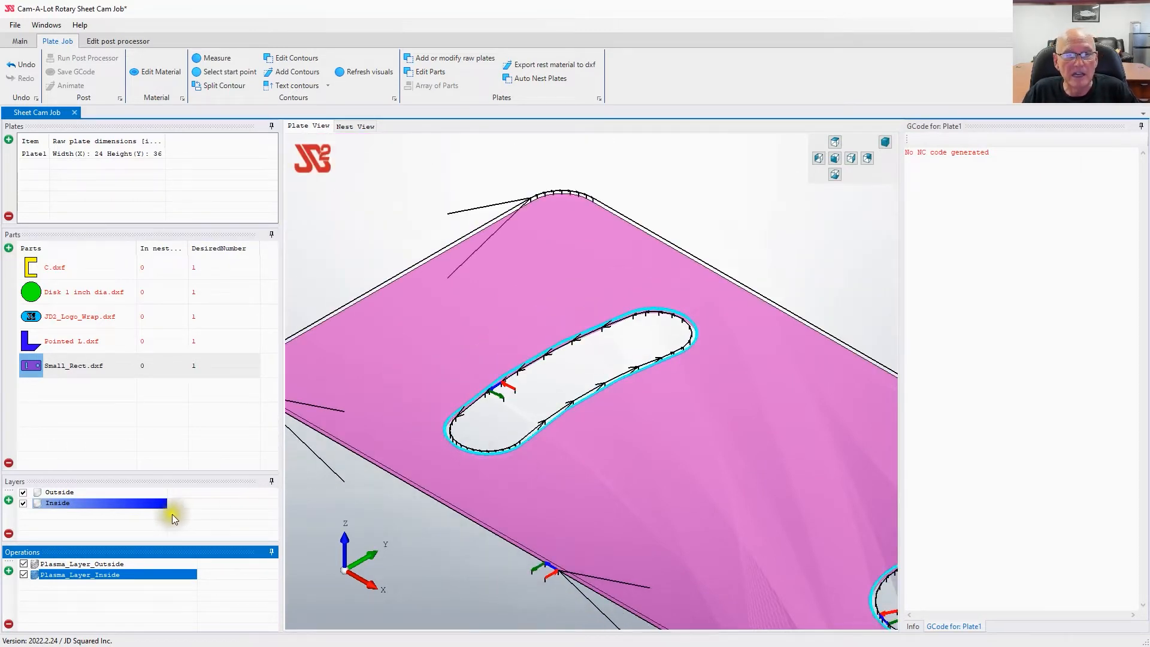
click(99, 566)
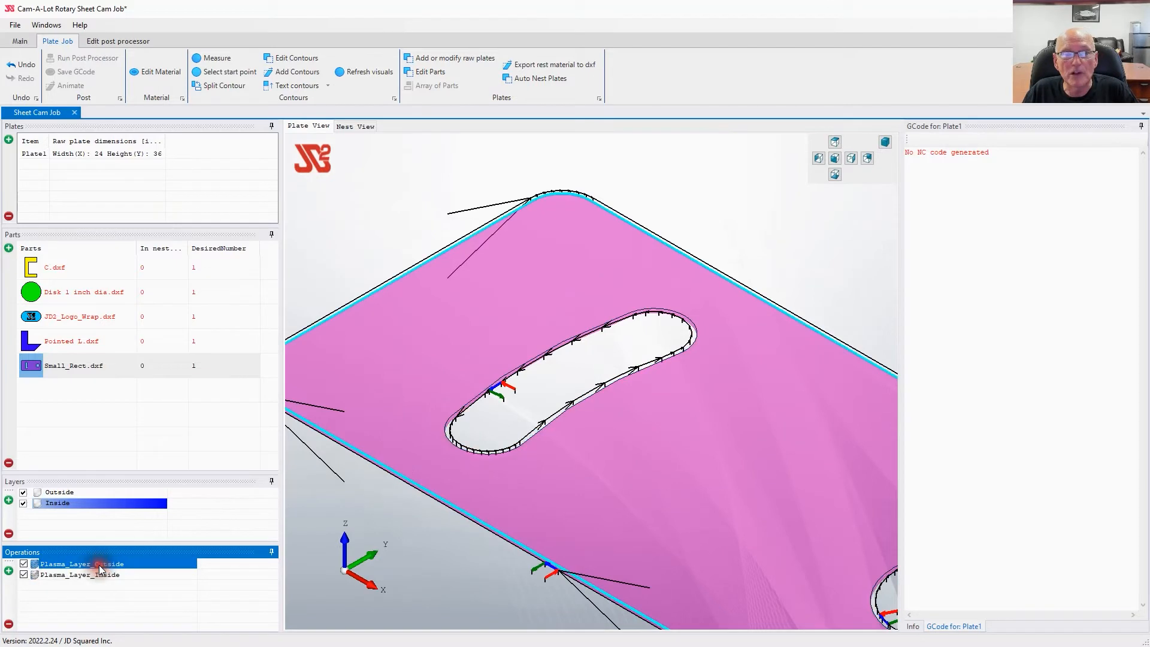
click(885, 144)
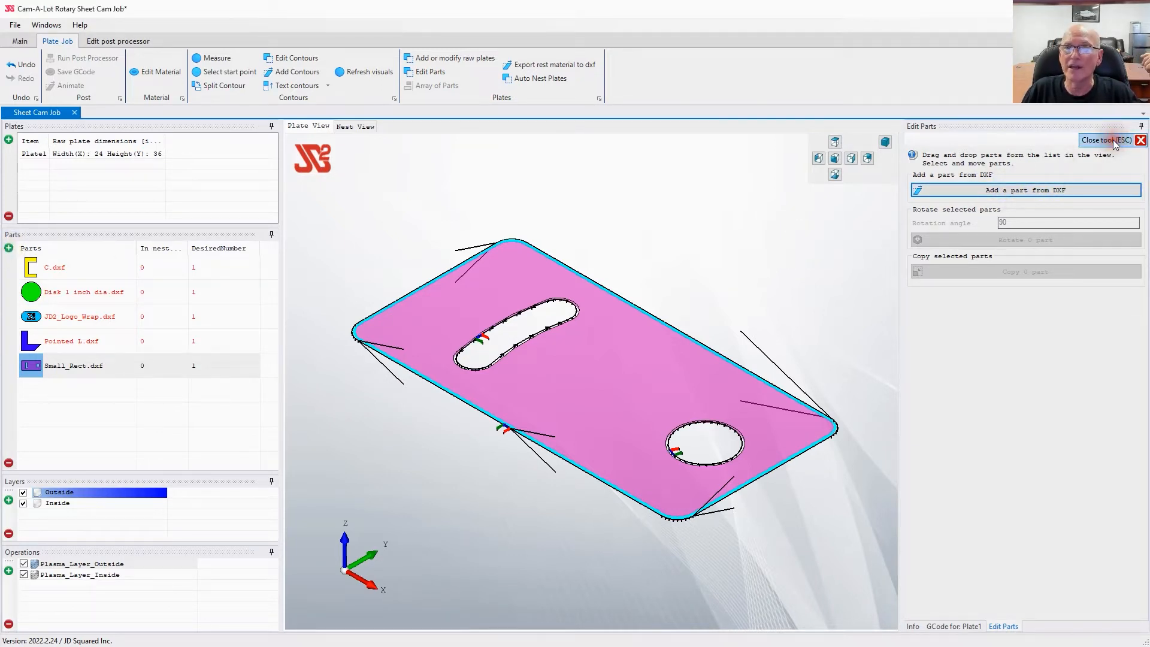
Close the part editing tool and compare the C part's individual view with the nesting view of the raw plate.
click(1097, 139)
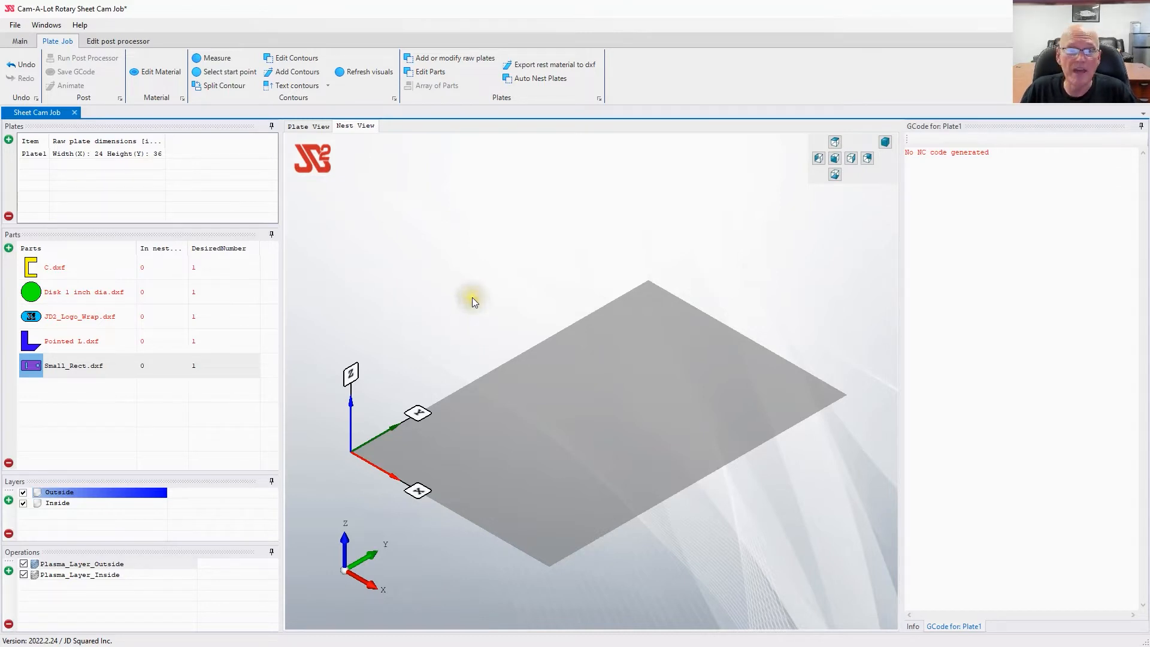
click(57, 271)
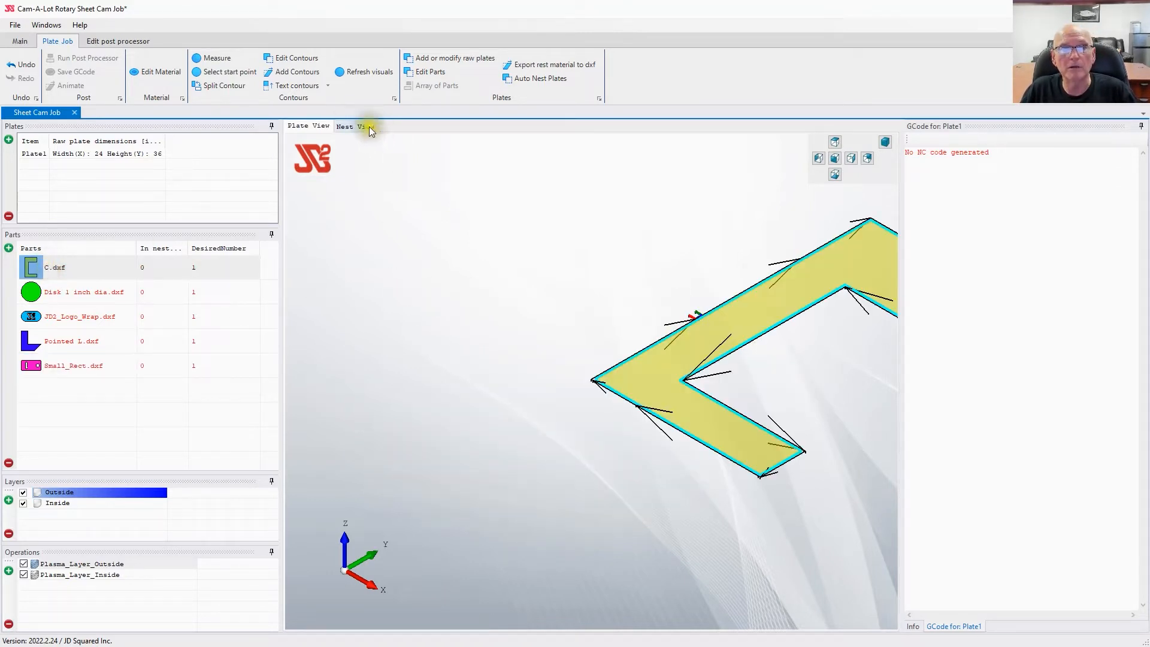
click(351, 128)
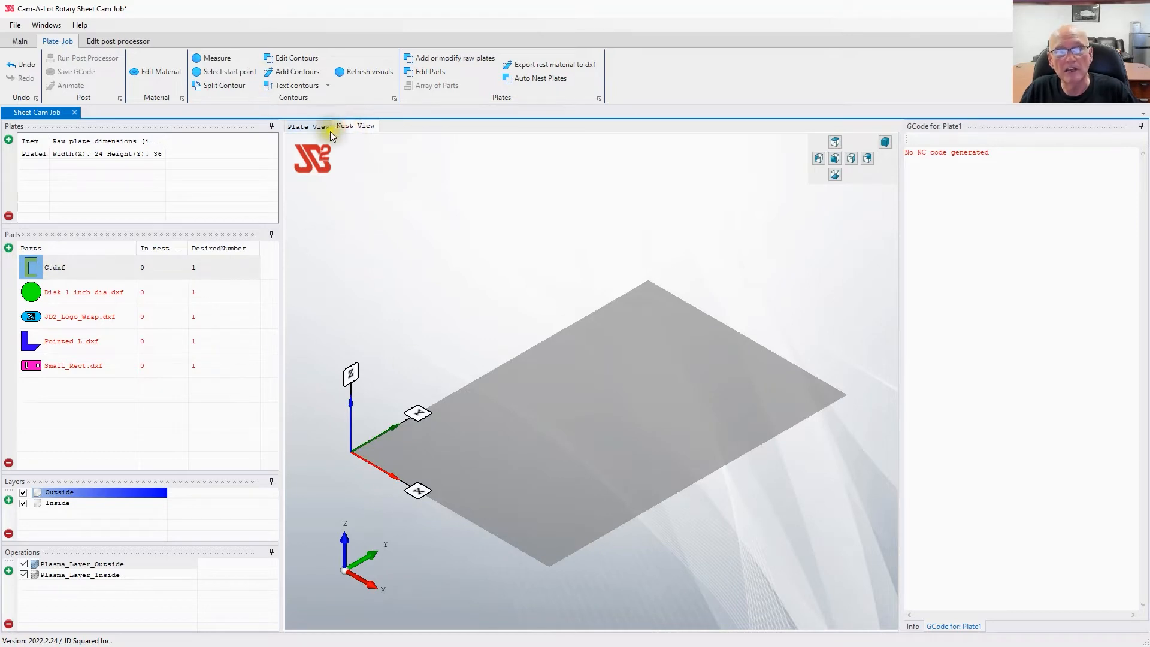
click(292, 128)
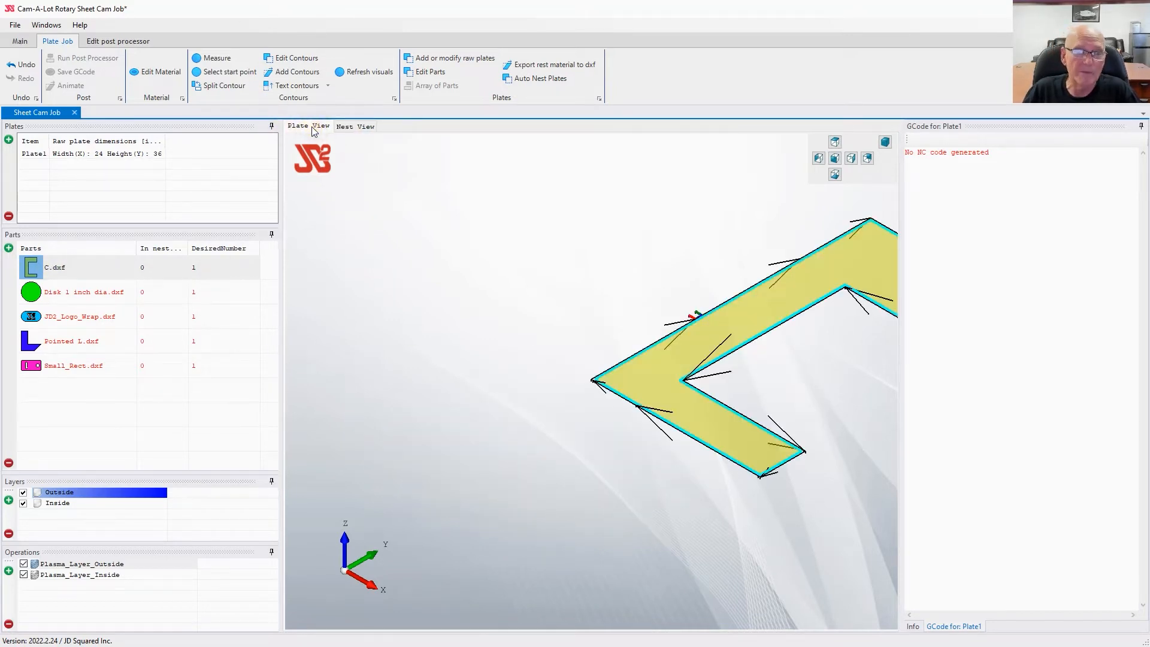
click(358, 126)
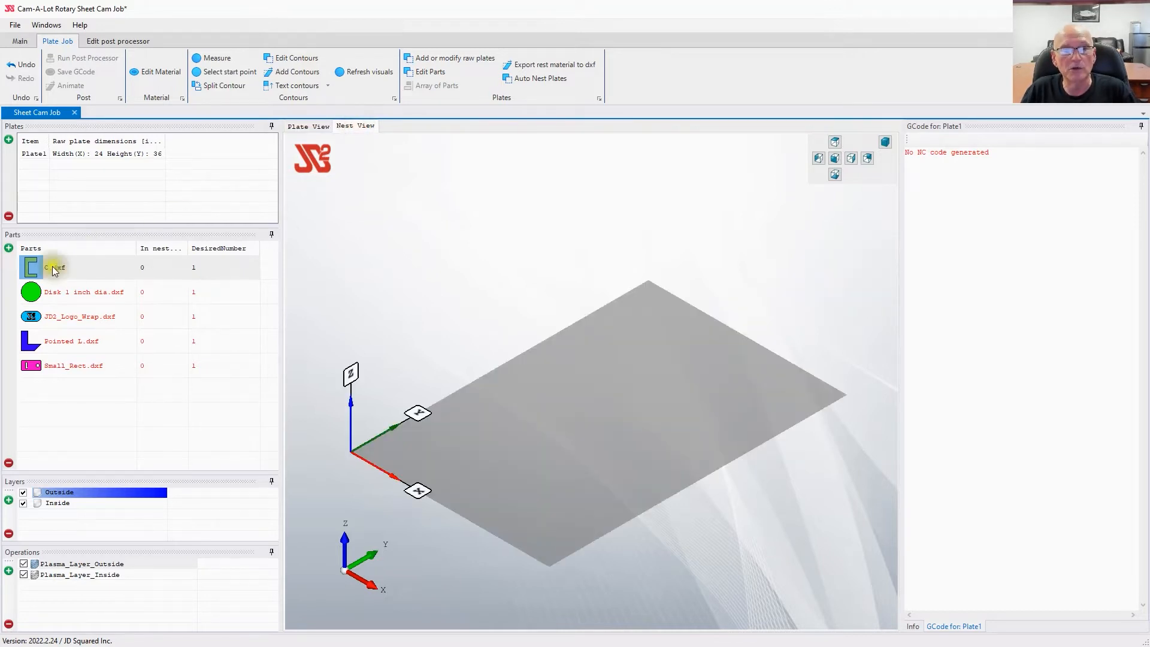
Place two C parts and one Pointed L part on the plate near its origin corner.
drag(54, 270, 398, 444)
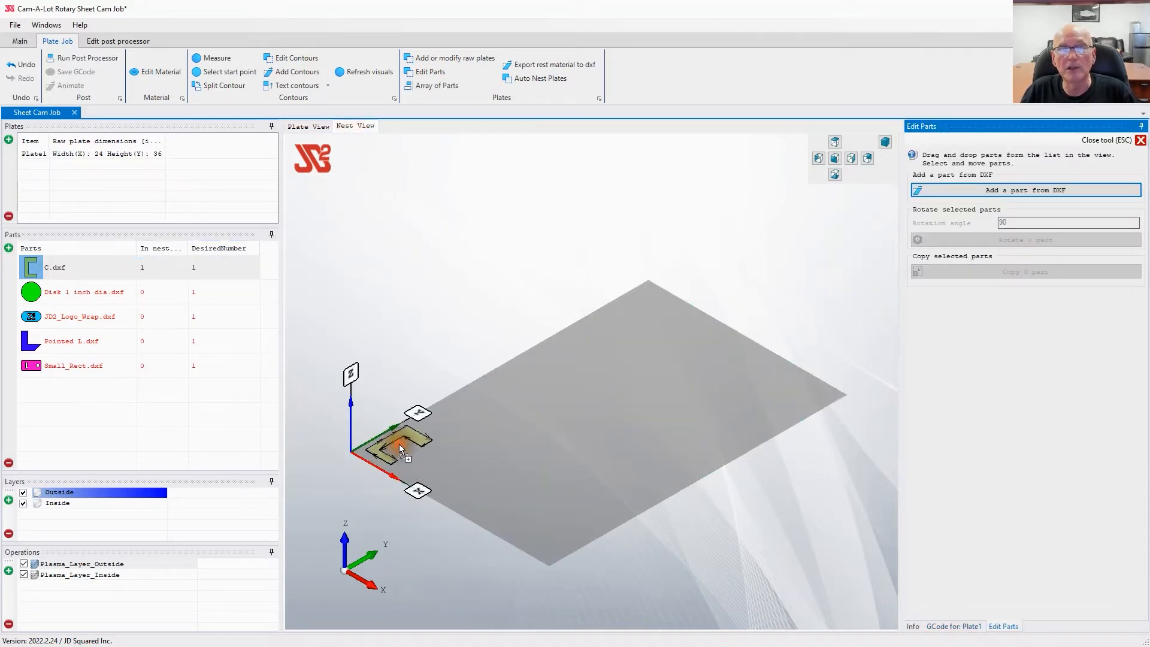
drag(78, 275, 452, 432)
drag(38, 340, 446, 524)
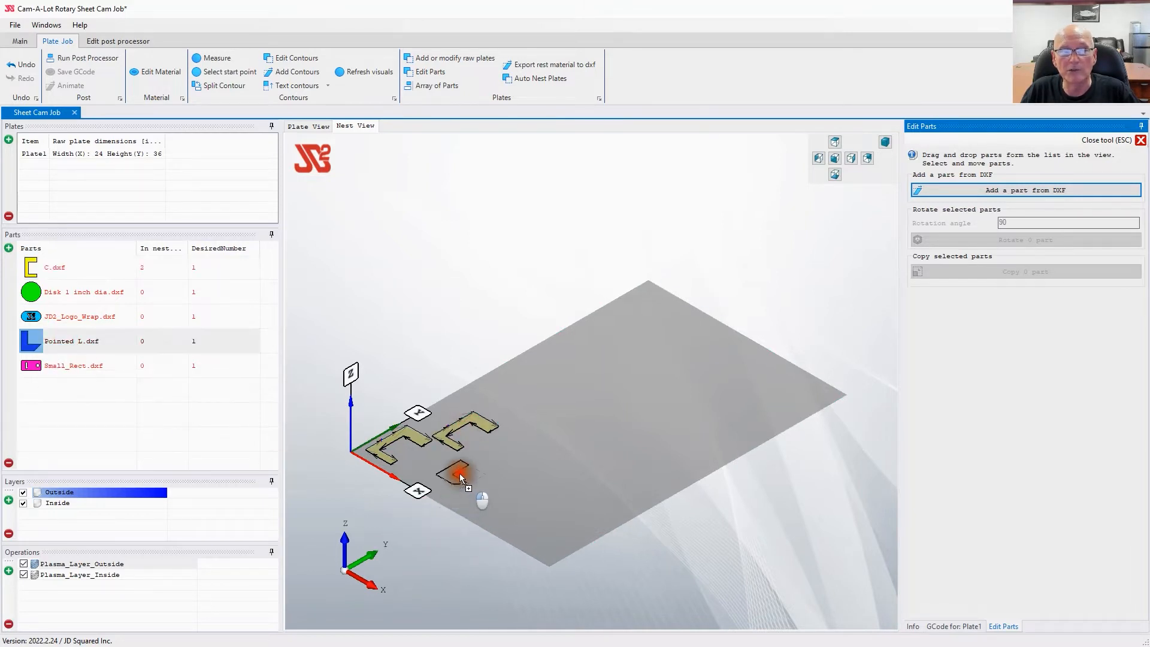
drag(430, 465, 430, 466)
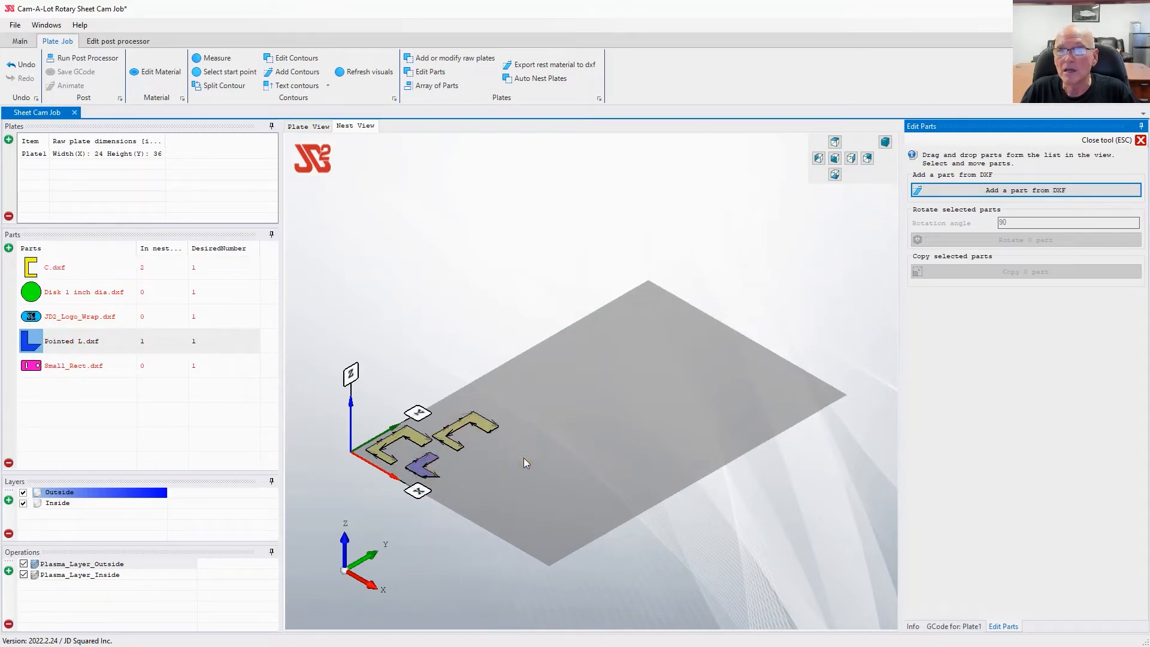
click(441, 313)
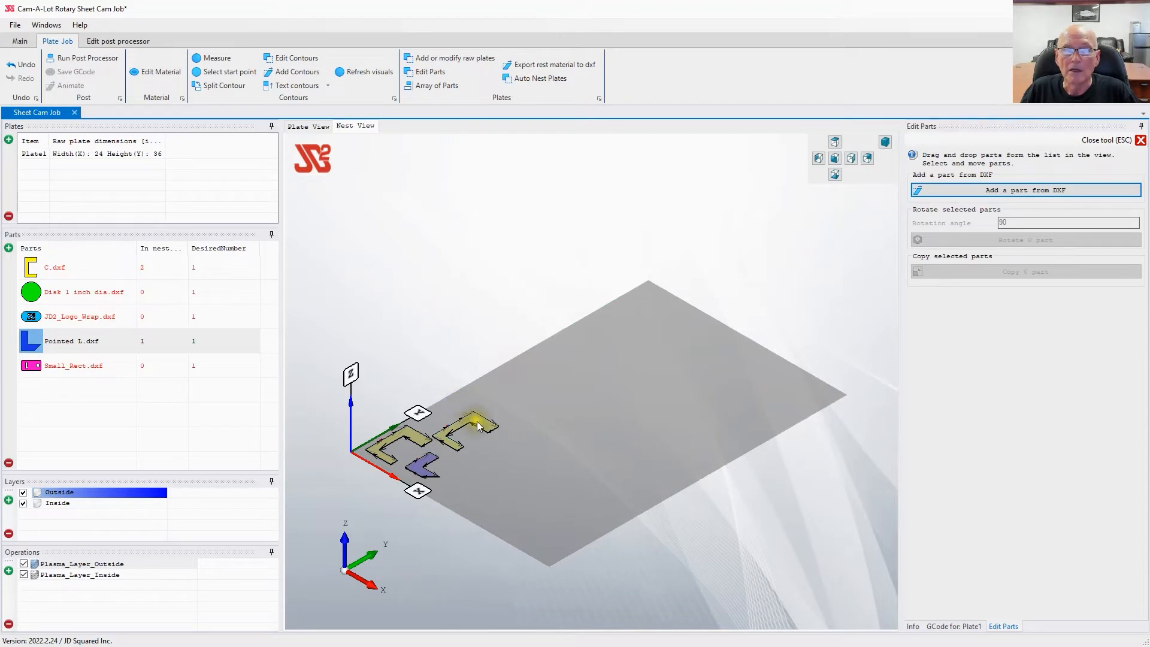
Rotate the second C part twice by 90 degrees, interlock it with the first C, and move the Pointed L clear.
click(477, 423)
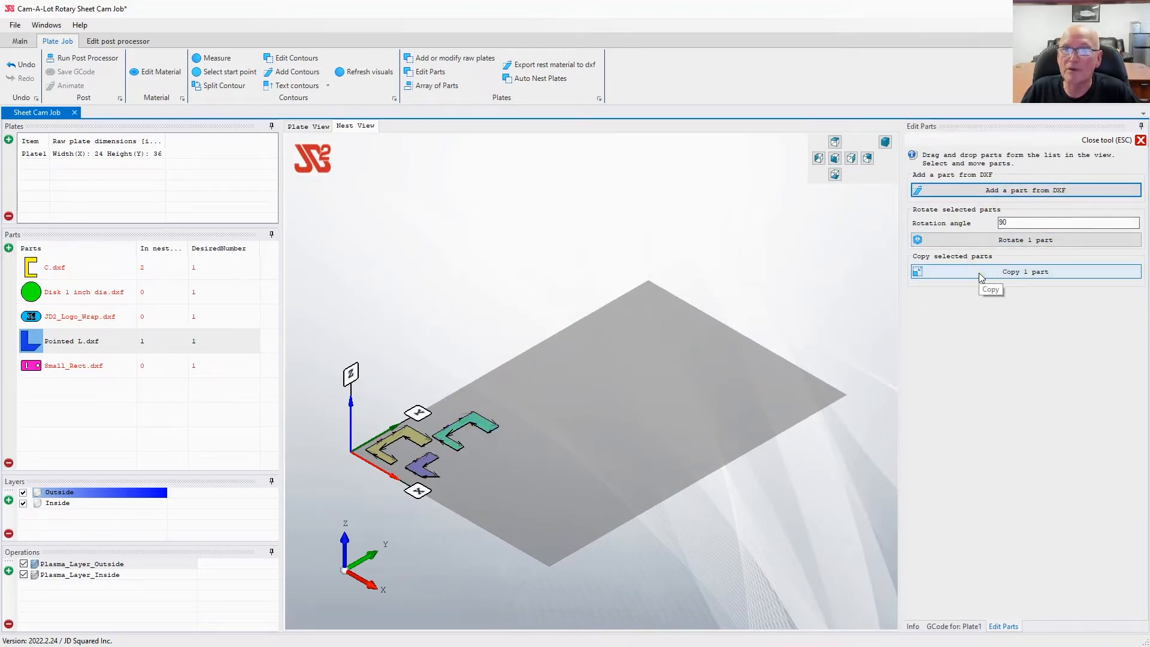
click(538, 364)
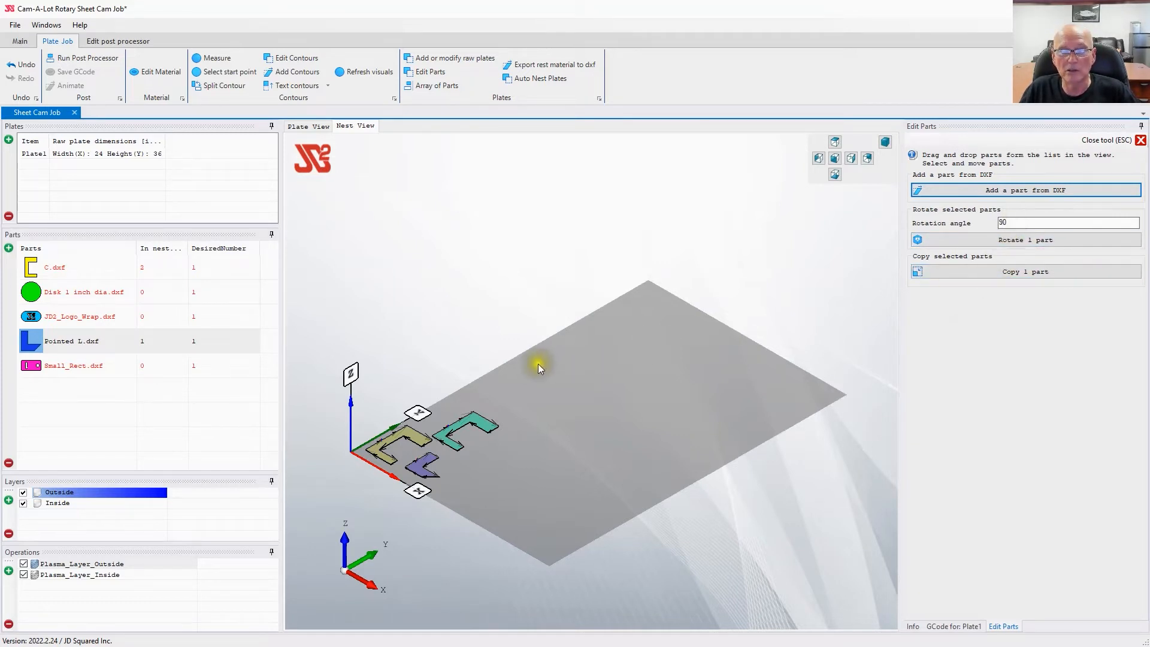
click(1025, 240)
click(1024, 240)
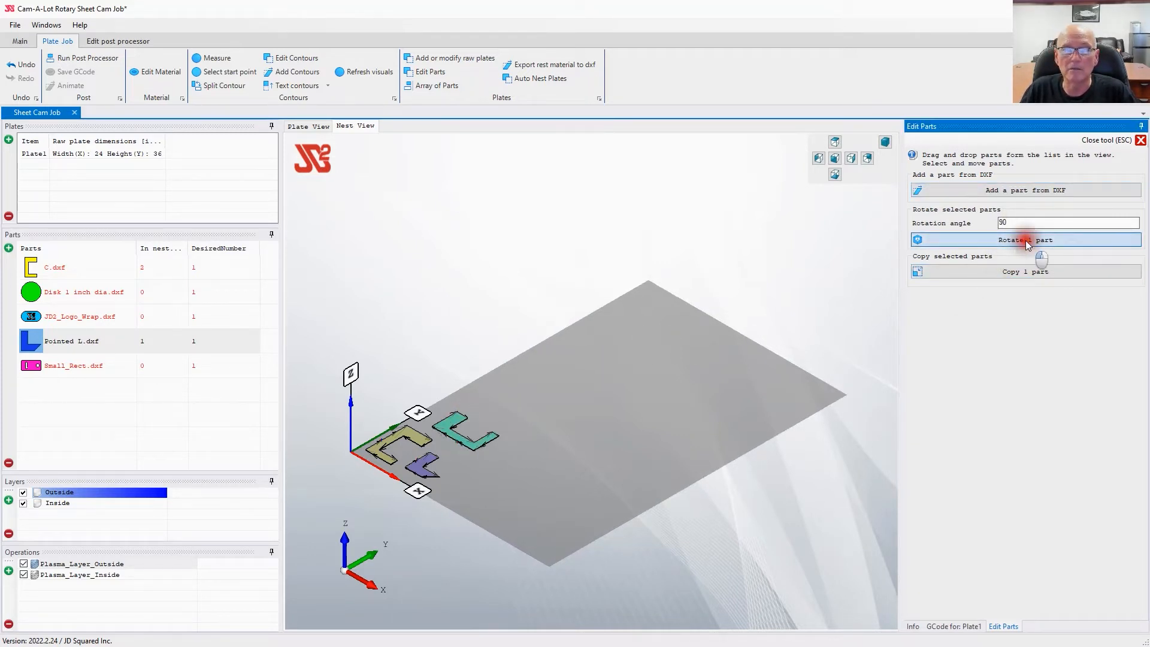
mouse_move(459, 440)
mouse_down()
mouse_move(436, 463)
mouse_move(411, 462)
mouse_move(443, 486)
mouse_move(416, 459)
mouse_up()
click(421, 472)
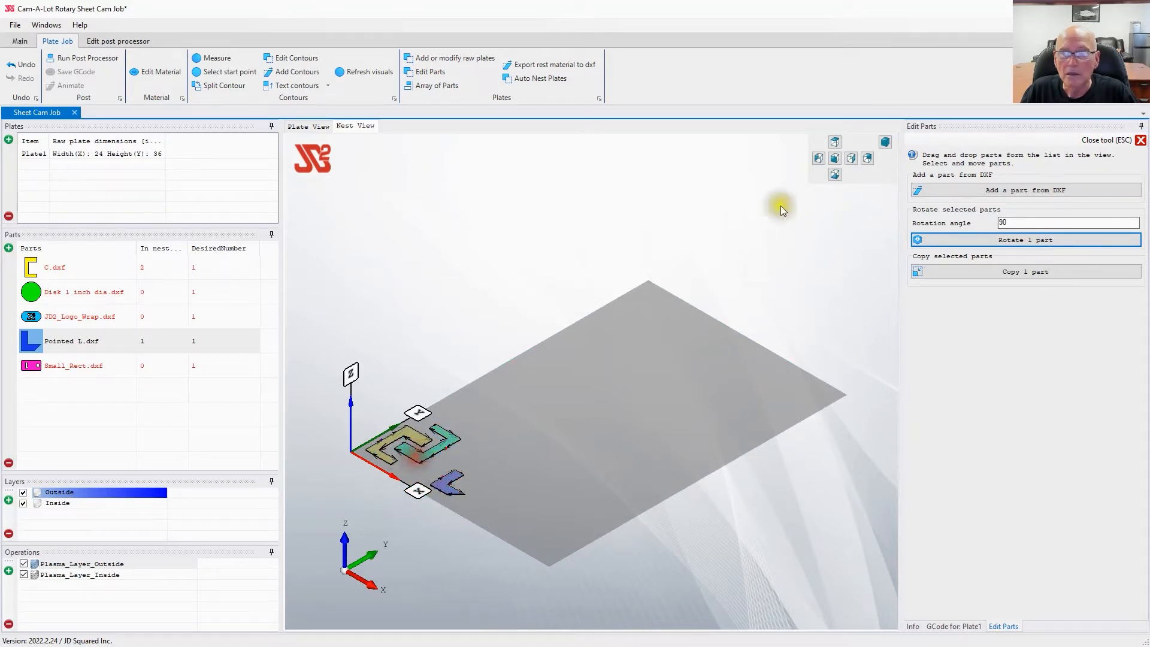
In the top view, move both C parts closer to the plate's origin corner, keeping them interlocked.
click(834, 141)
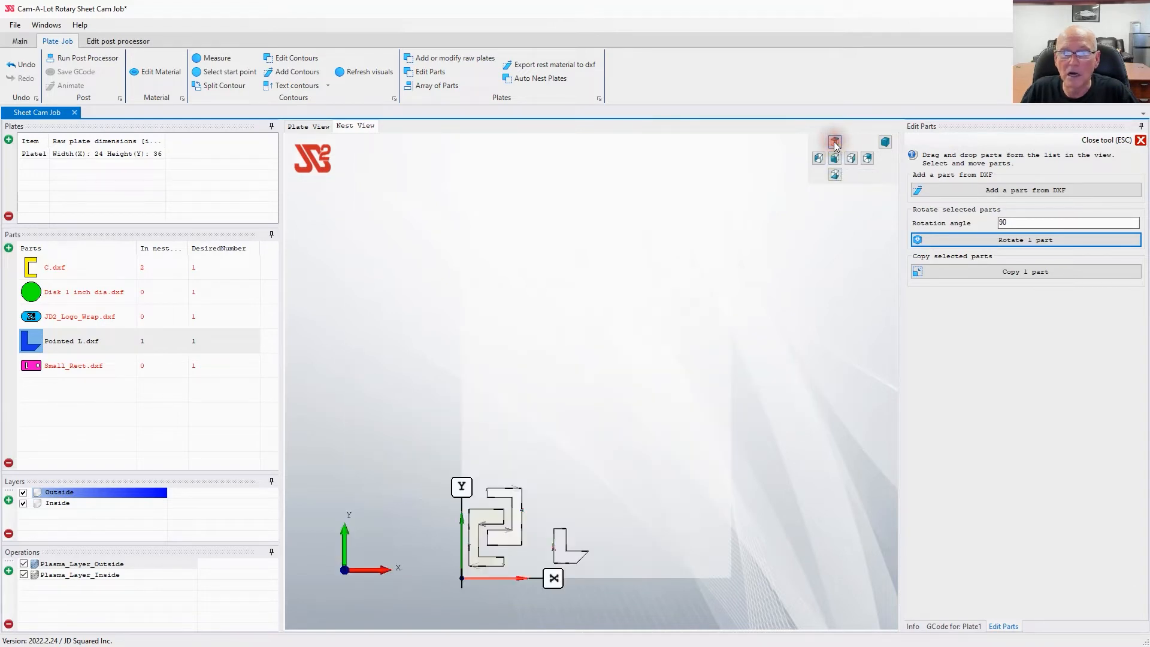
scroll(503, 599, down, 5)
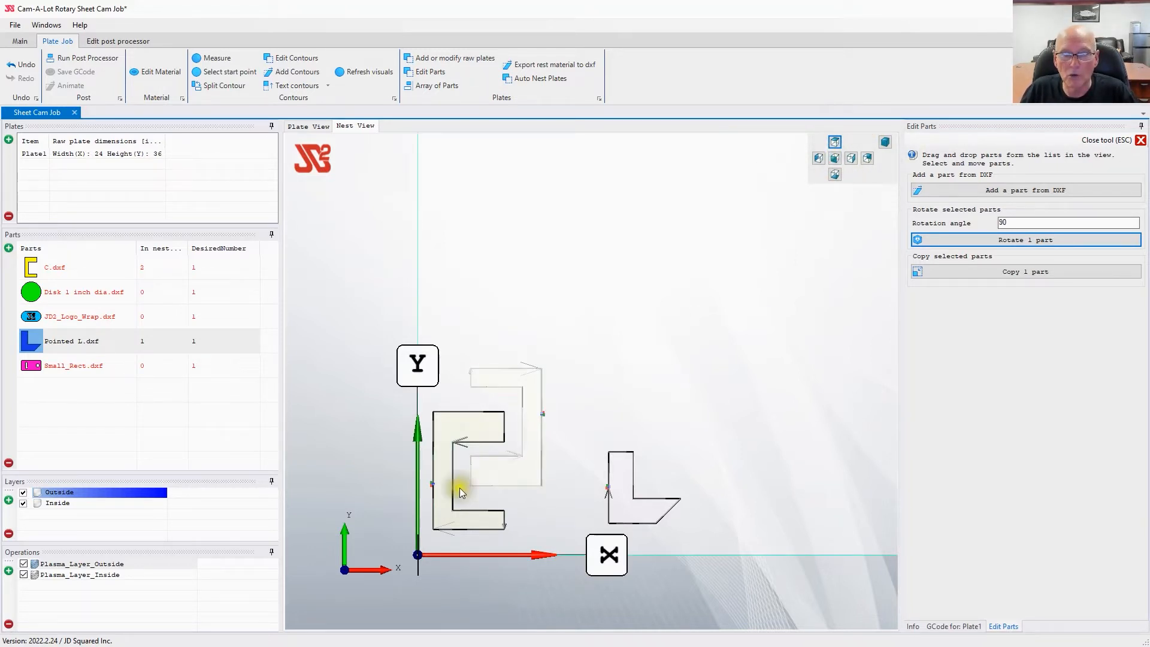
drag(463, 523, 453, 534)
mouse_move(489, 482)
mouse_down()
mouse_move(503, 469)
mouse_move(485, 495)
mouse_up()
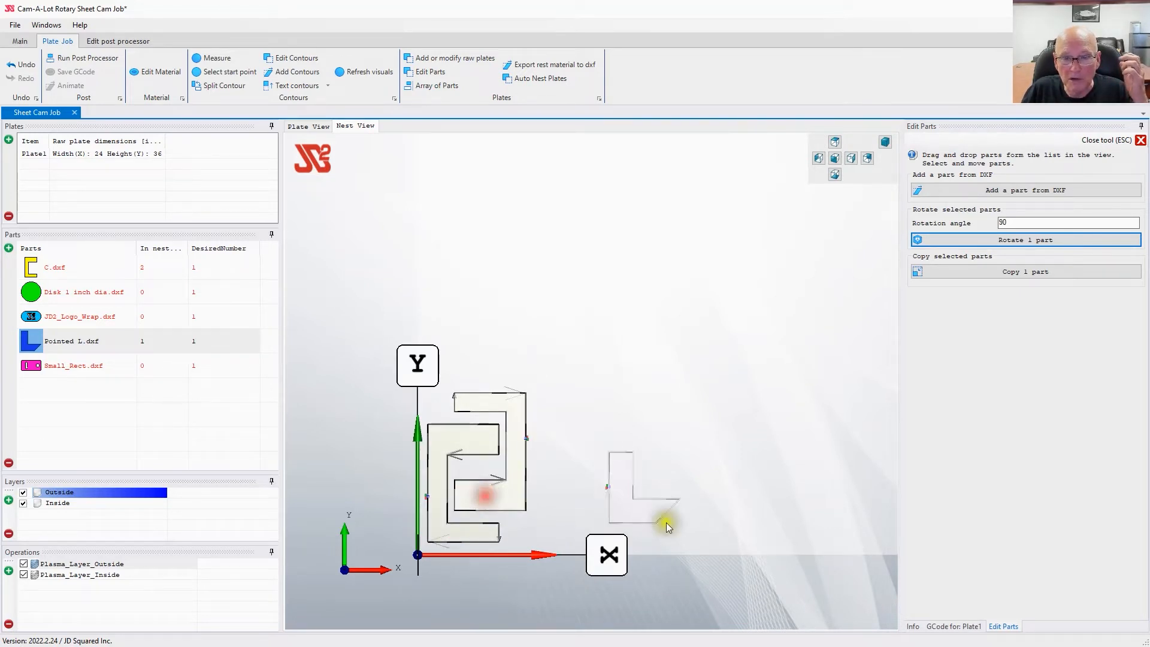
Rotate the Pointed L by 90 degrees, place it beside the interlocked C parts along the X axis, and close the part editing tool.
click(1001, 240)
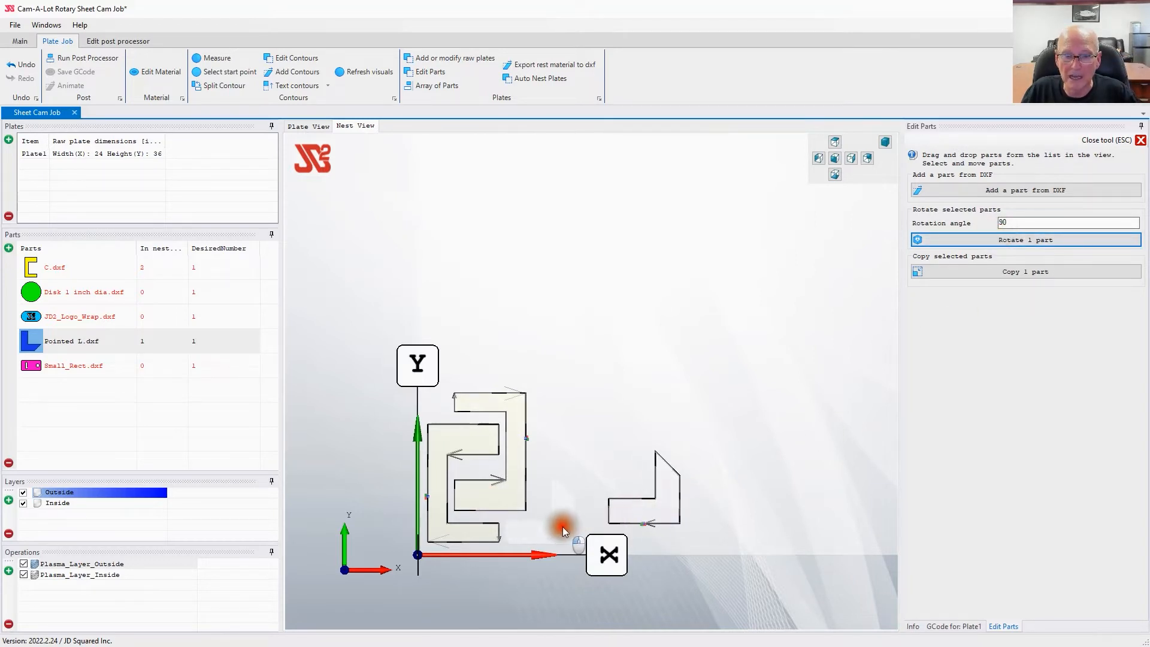
drag(566, 524, 567, 524)
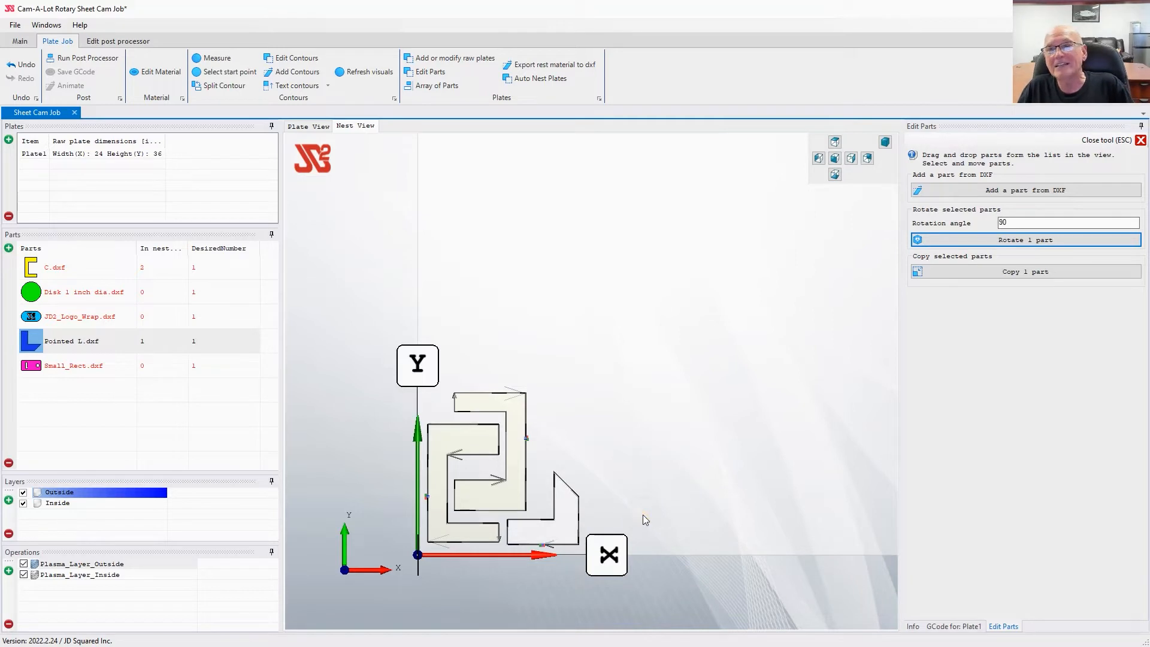
click(1108, 142)
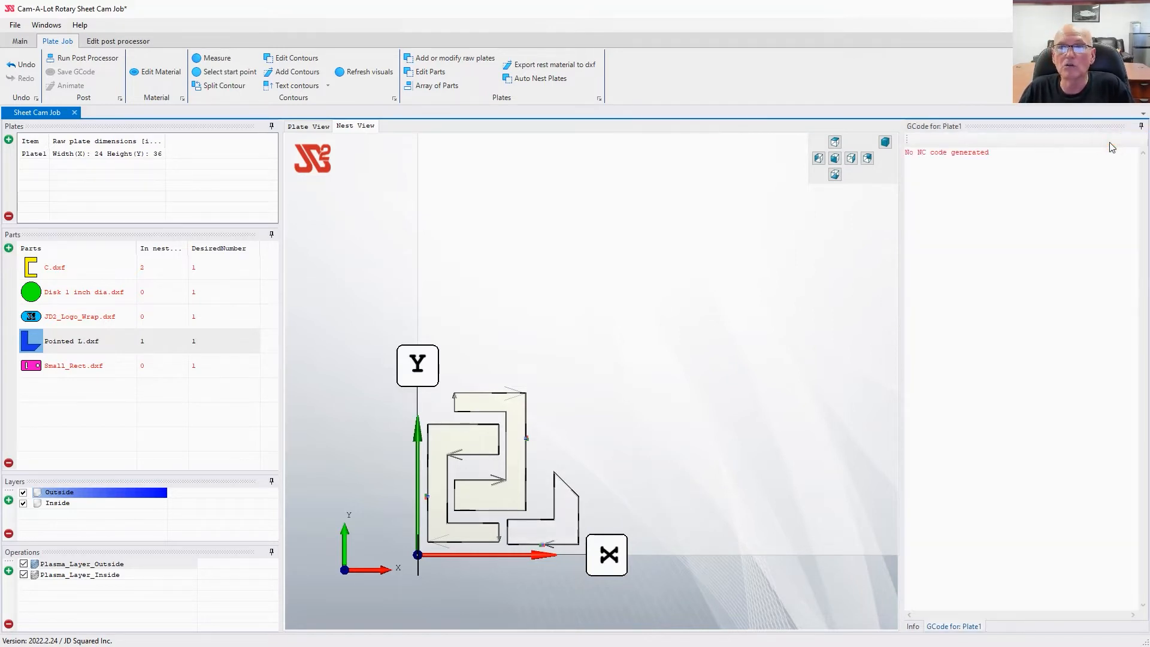
click(883, 143)
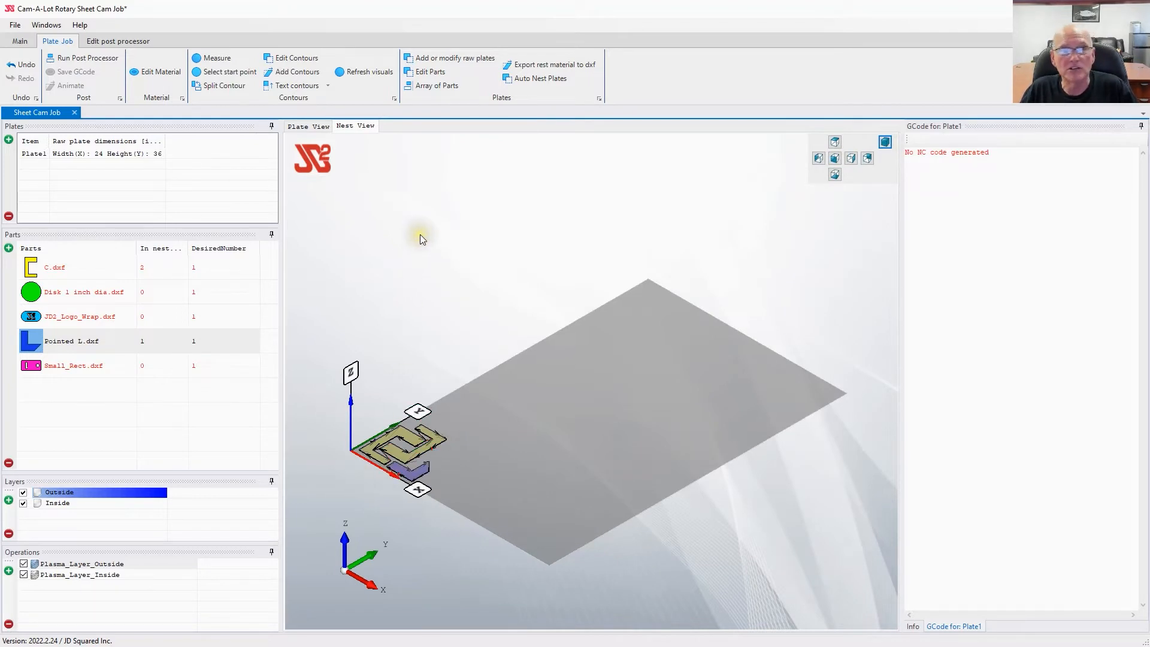
Undo the manual placement of the C and Pointed L parts until the plate is empty.
click(74, 60)
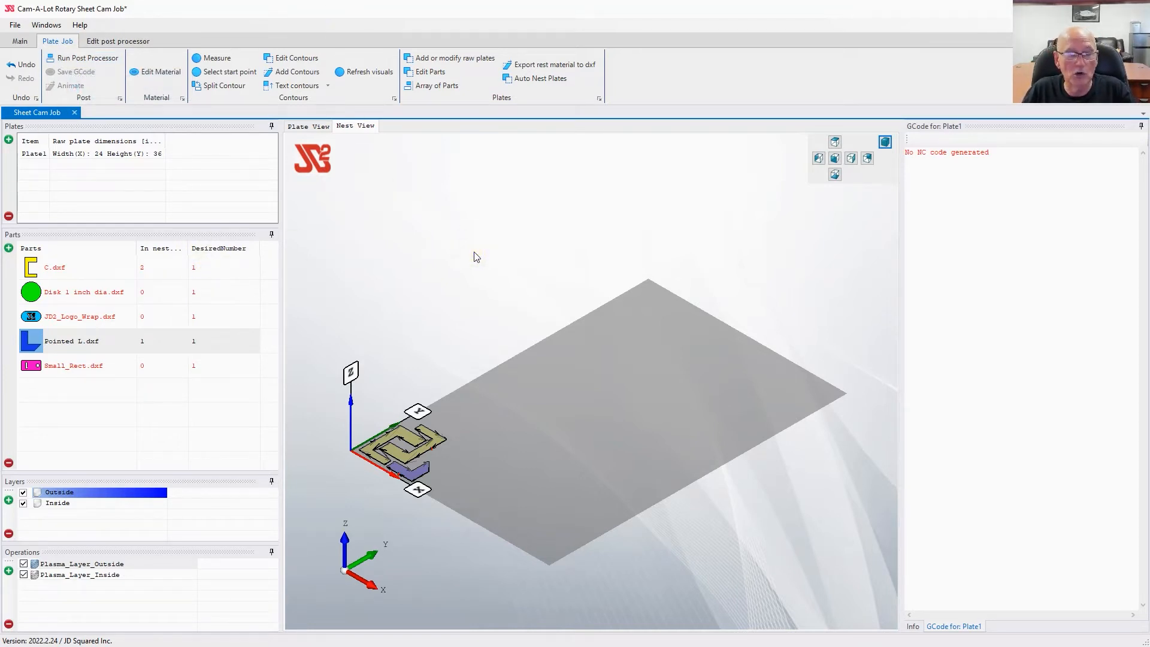
key(Right)
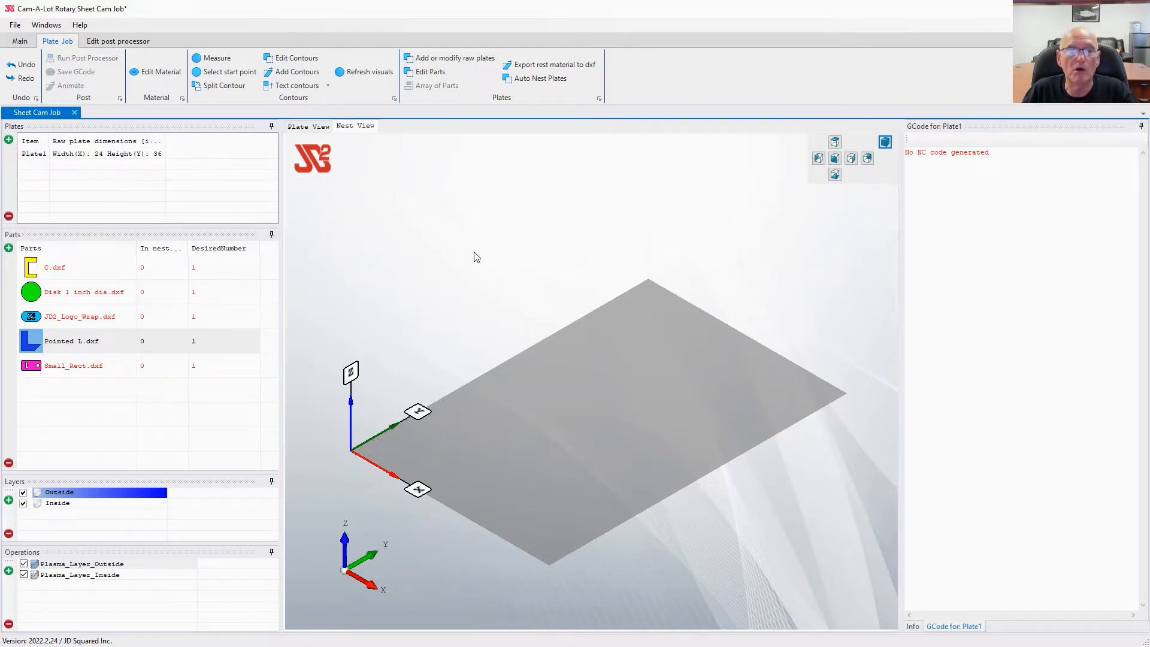
Set the desired quantities to 4 for C, 15 for the 1 inch disk, 2 for the JD2 logo, 3 for Pointed L and 2 for Small_Rect.
click(225, 267)
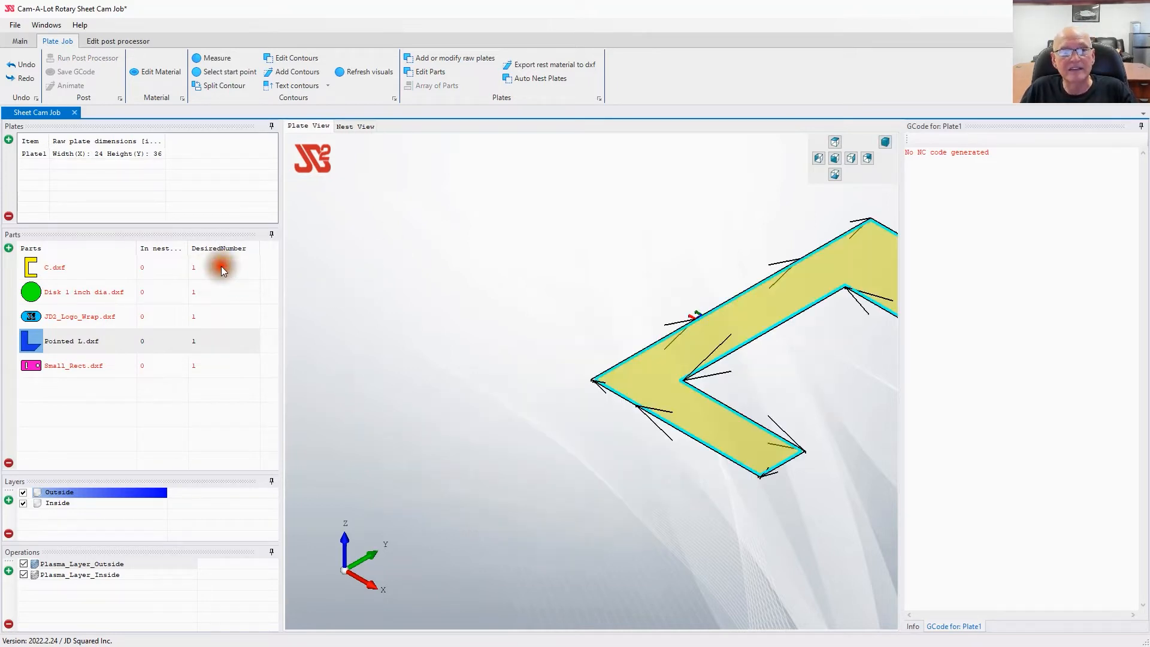
click(206, 269)
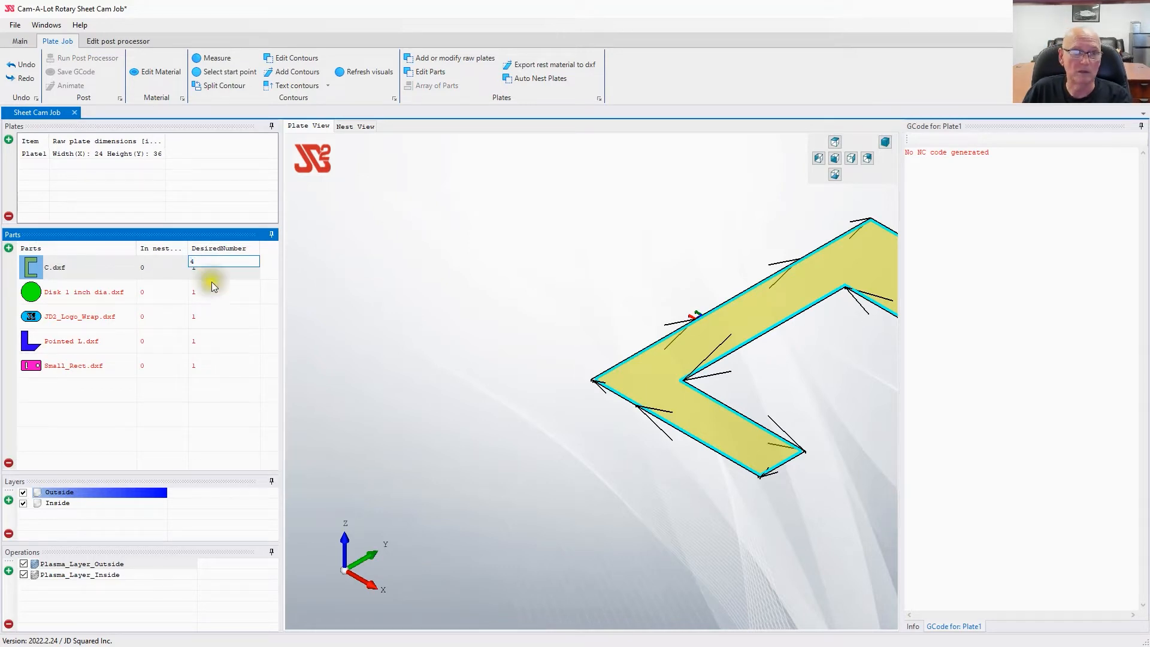
click(206, 292)
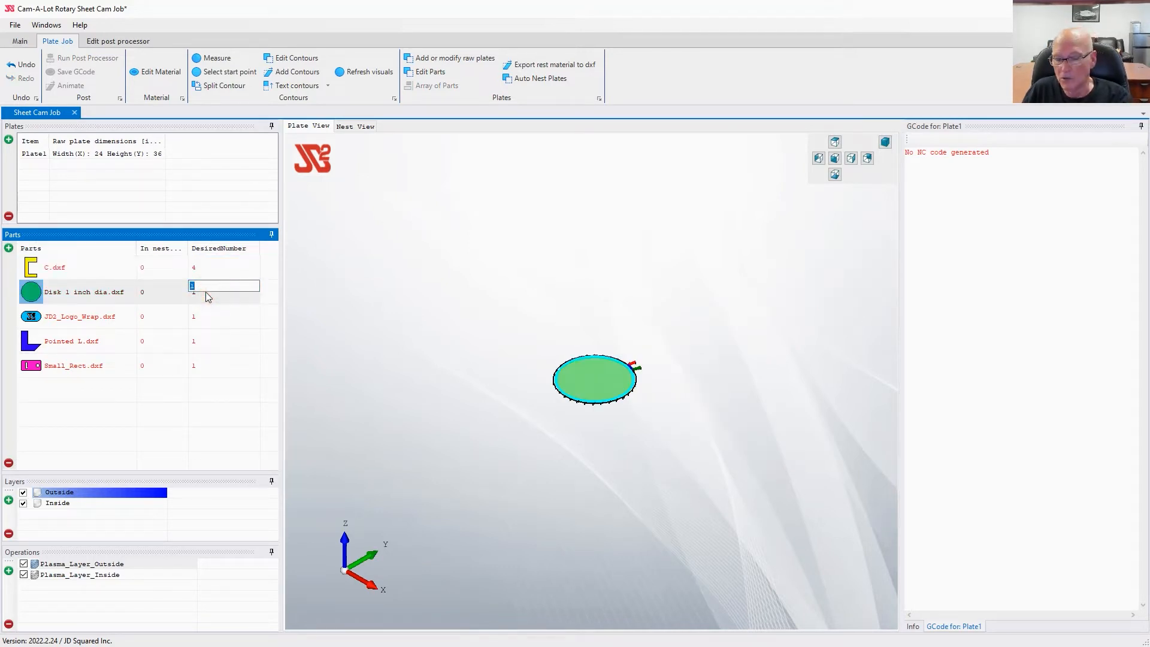
click(200, 314)
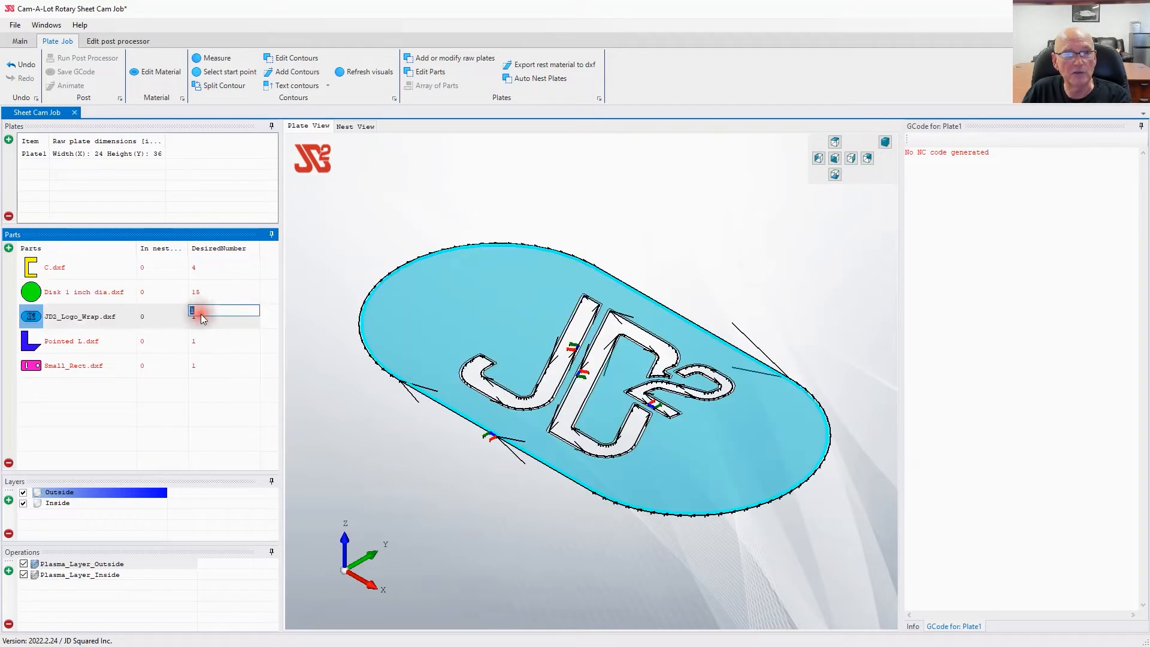
click(204, 343)
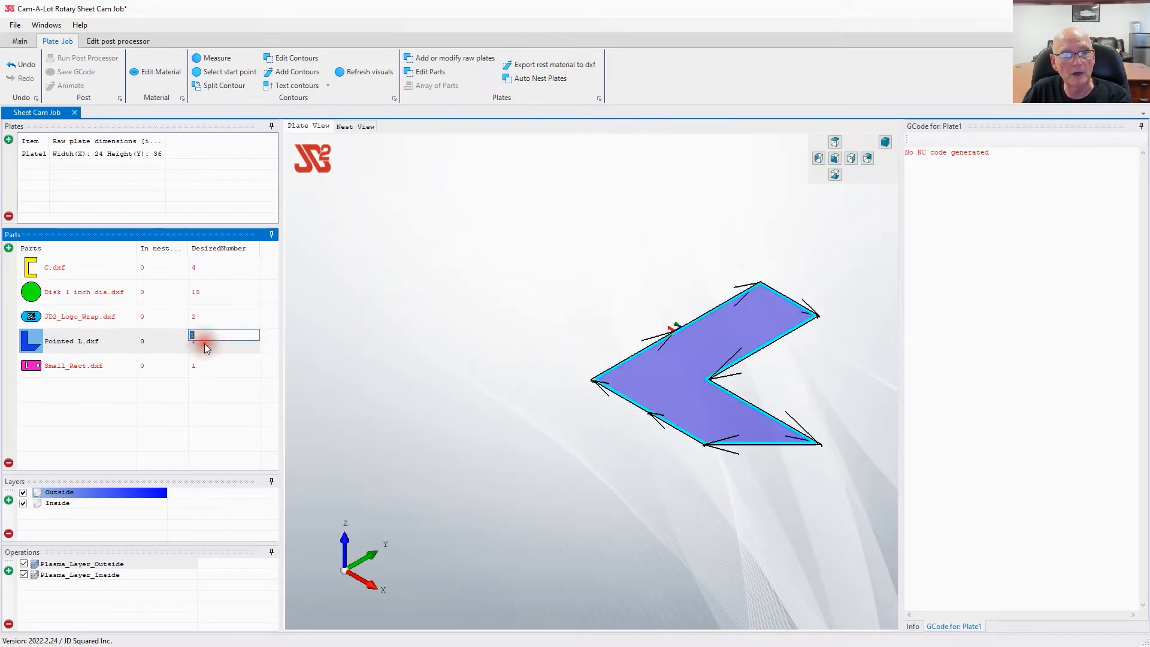
text(3)
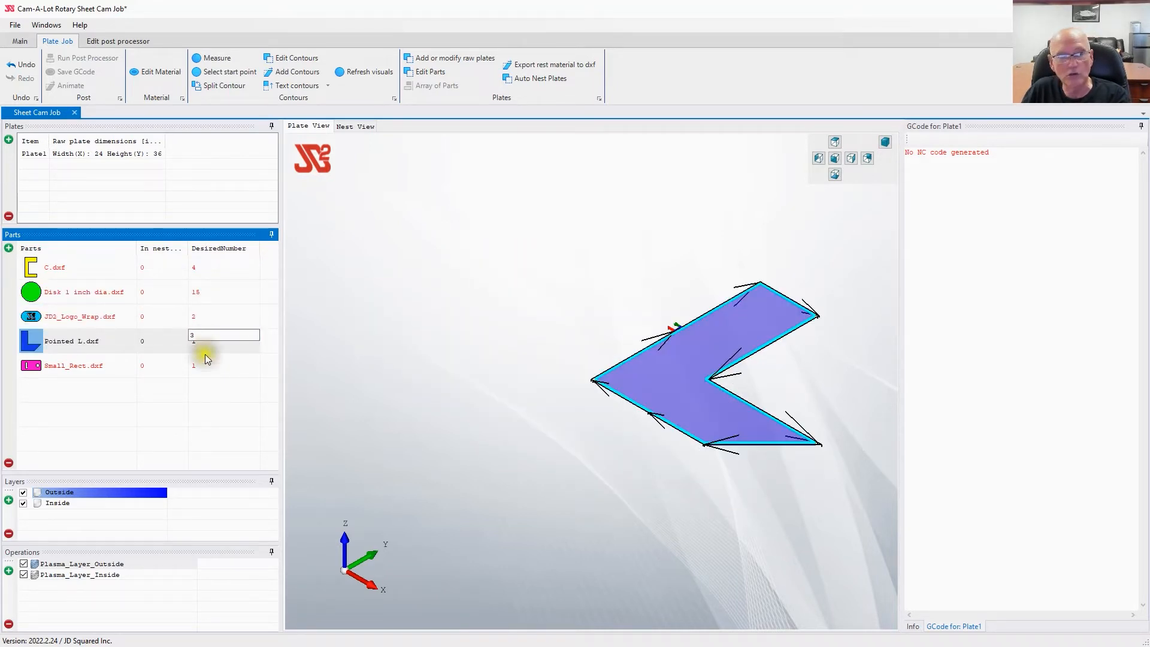
click(205, 363)
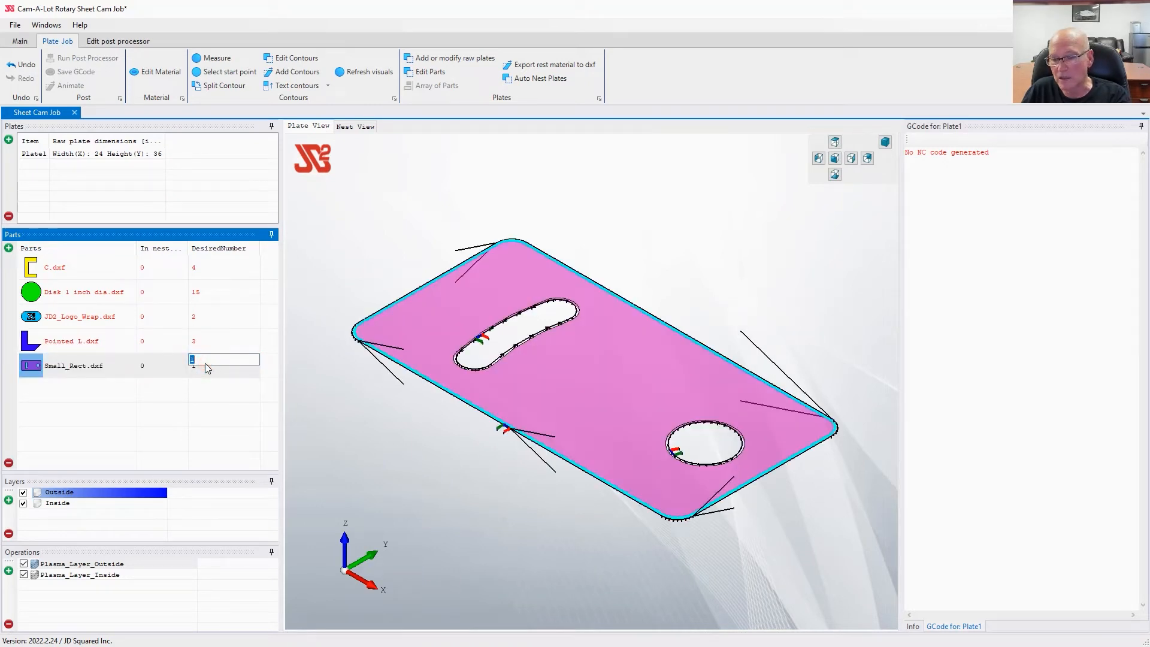
click(190, 357)
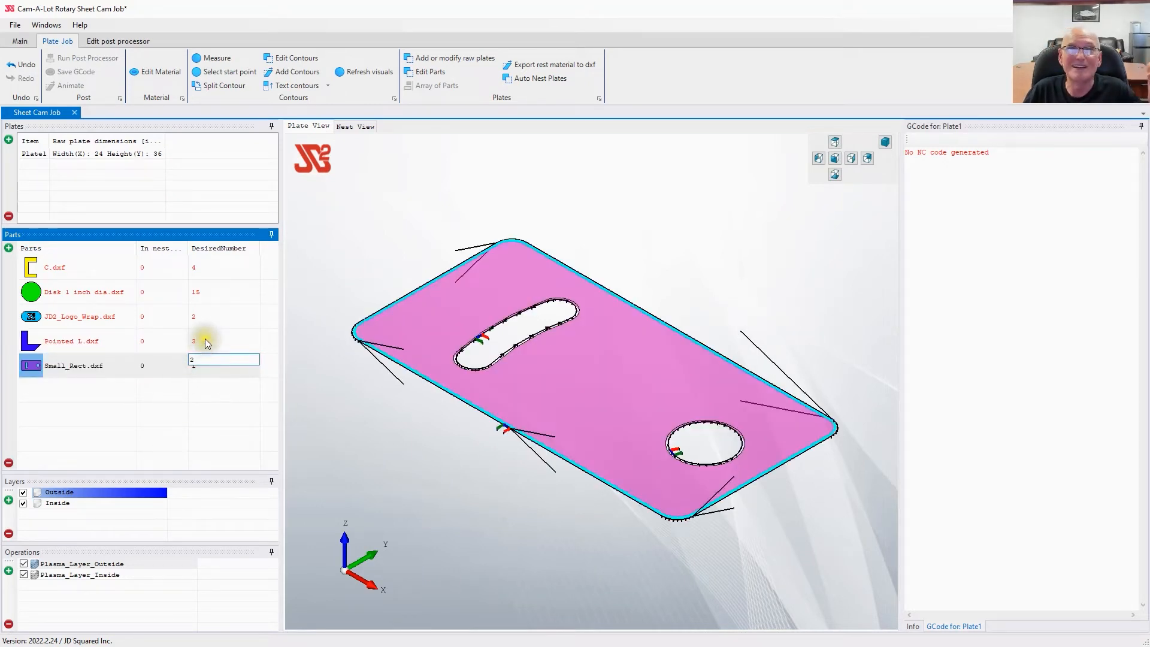
click(227, 337)
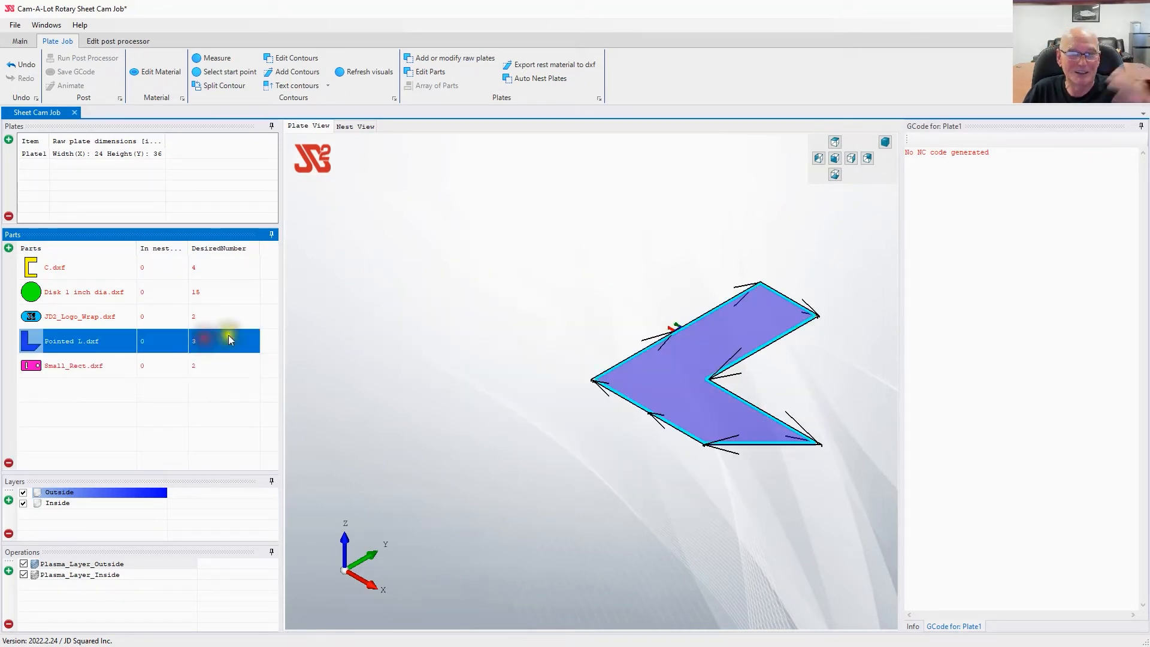
Open automatic nesting for the empty plate and review the options for part spacing, use of holes and part rotations.
click(350, 127)
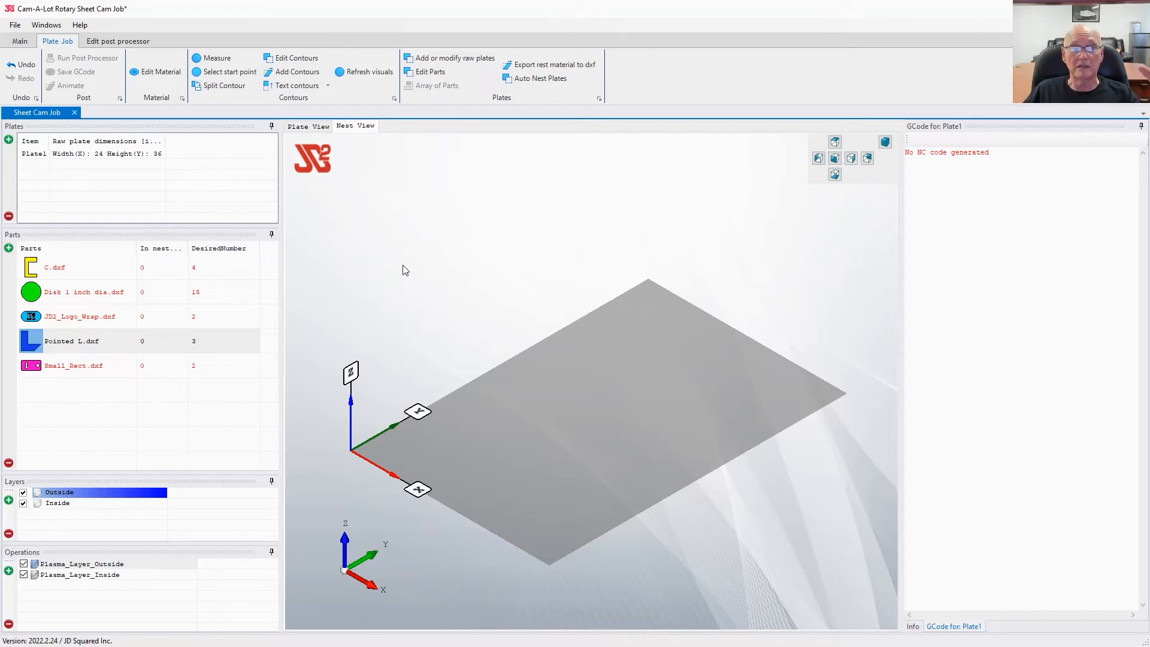
click(531, 79)
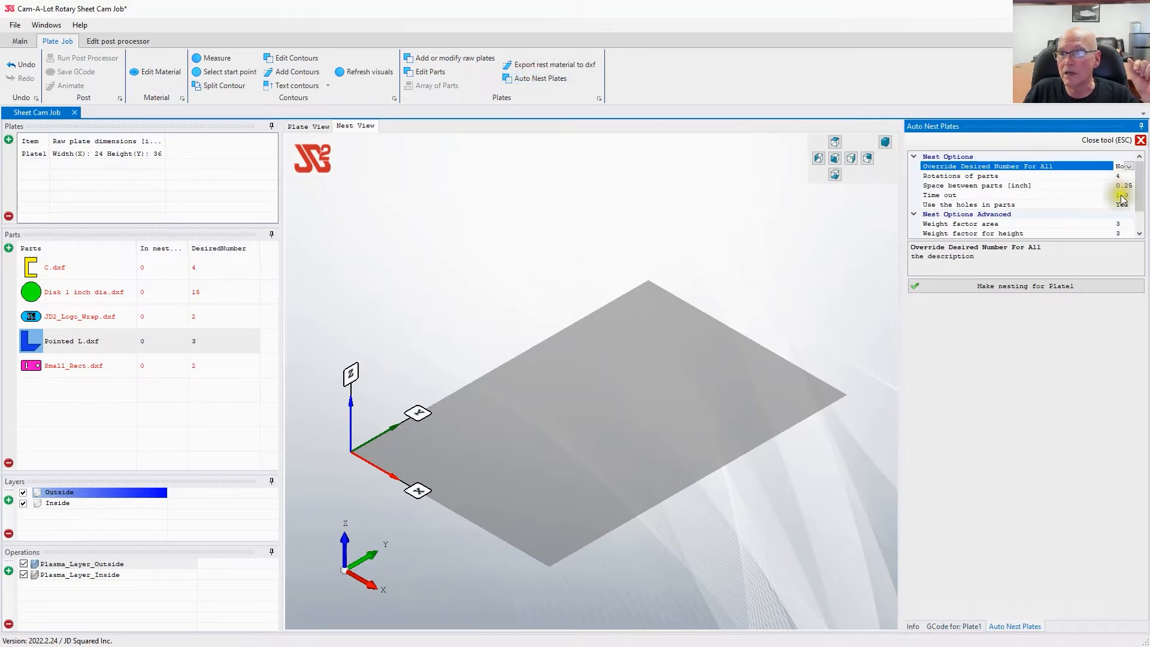
scroll(1143, 195, down, 1)
scroll(1143, 196, up, 1)
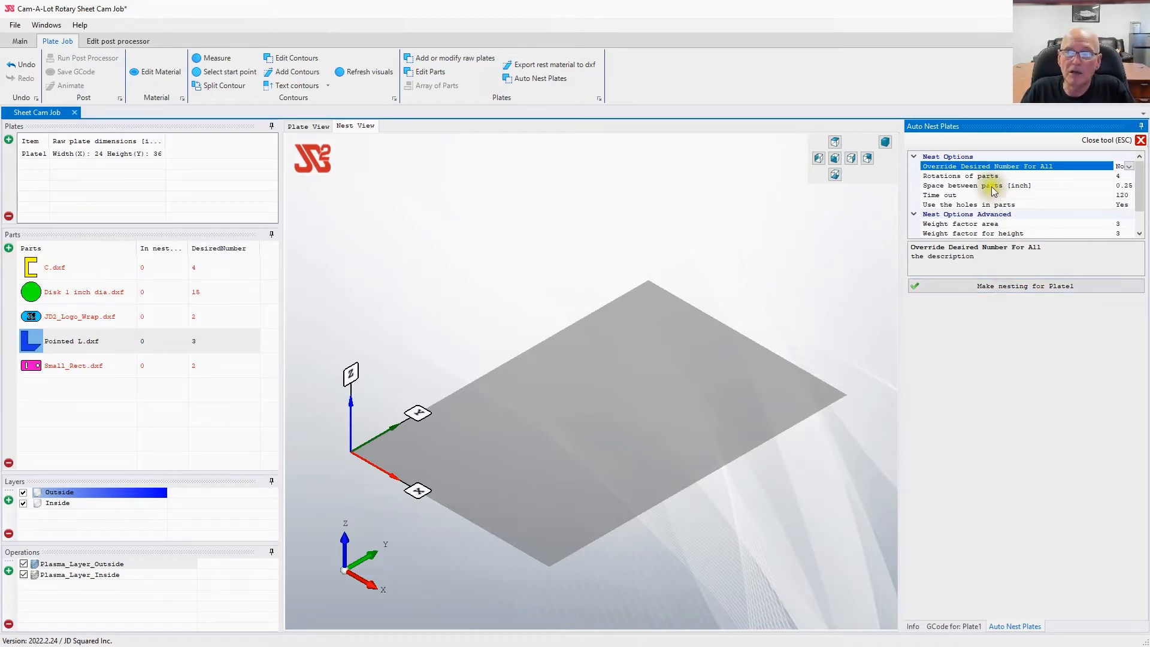
click(960, 185)
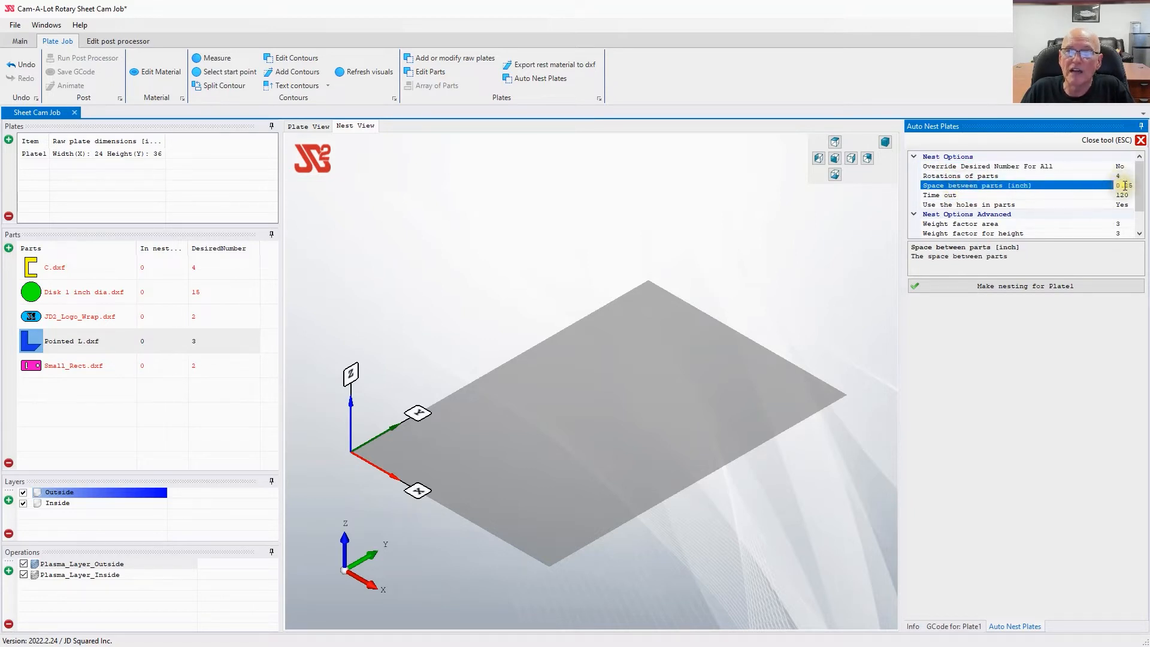
click(968, 205)
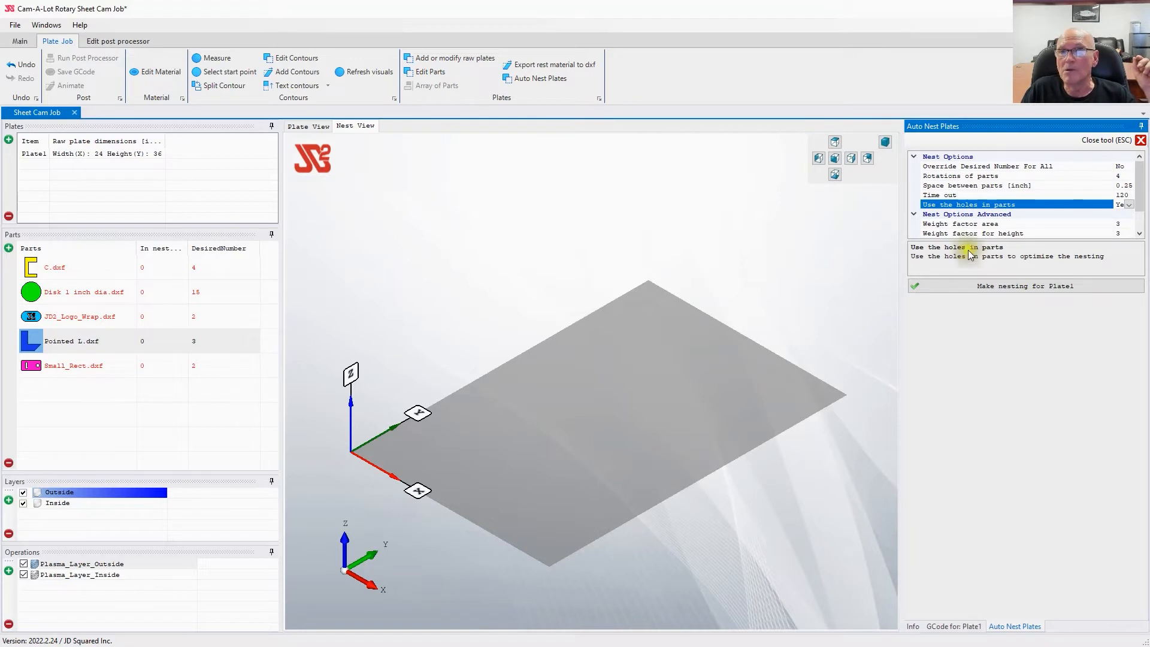
click(966, 175)
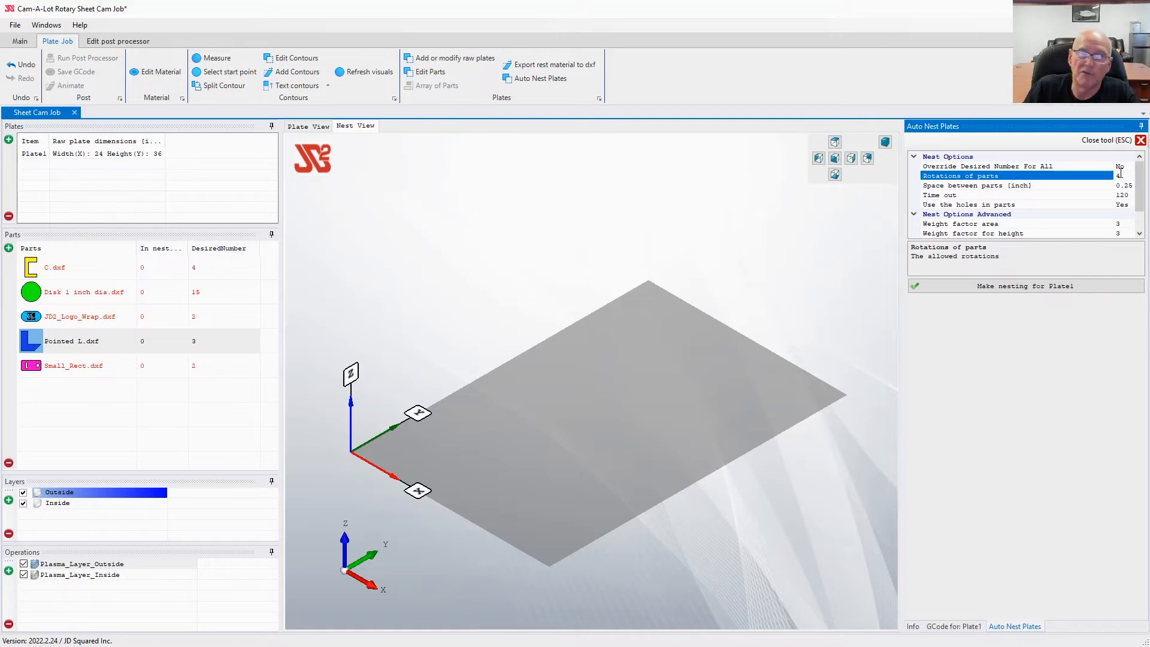
Run automatic nesting for Plate1 and apply the best layout to the plate.
click(1017, 286)
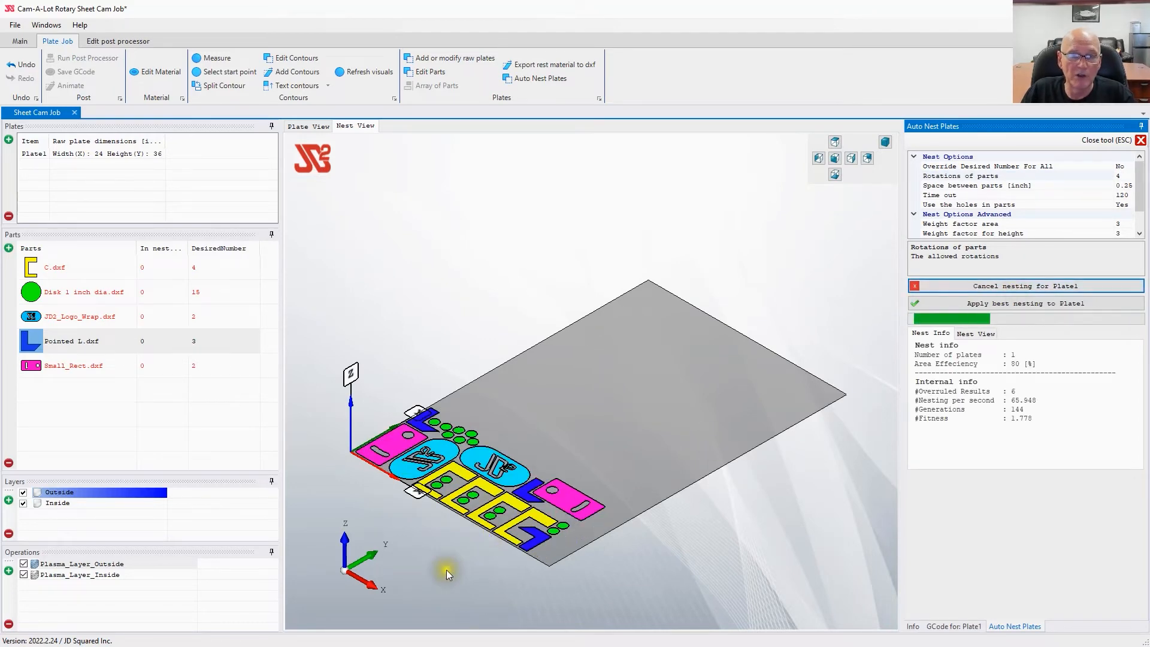
scroll(405, 569, up, 1)
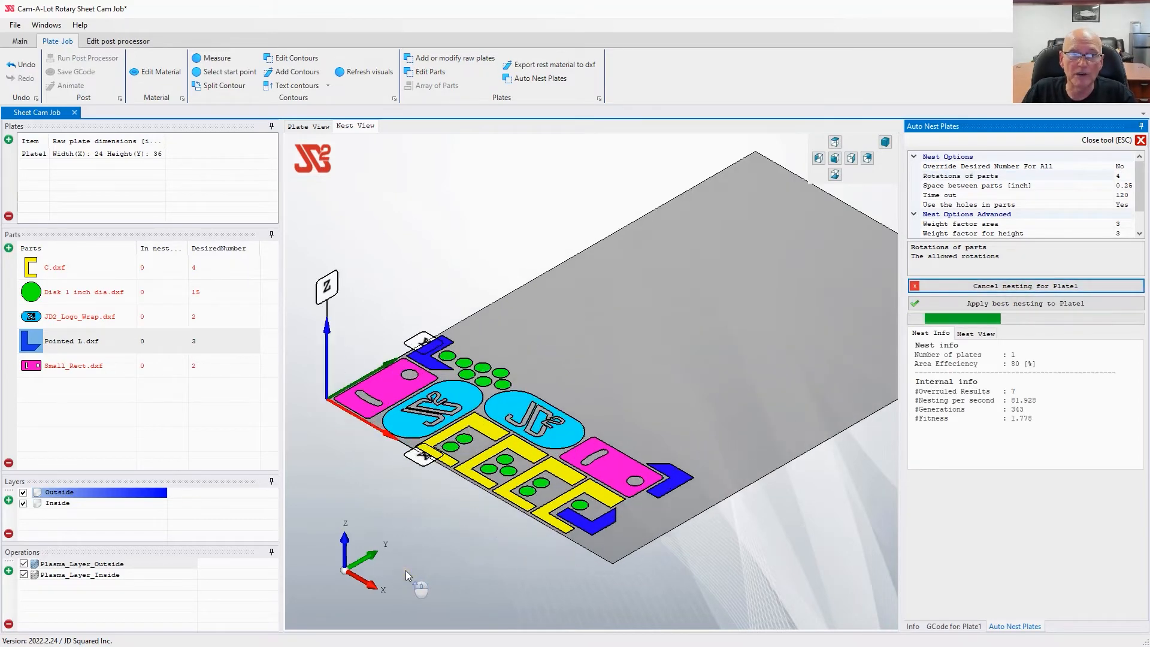
scroll(405, 570, up, 1)
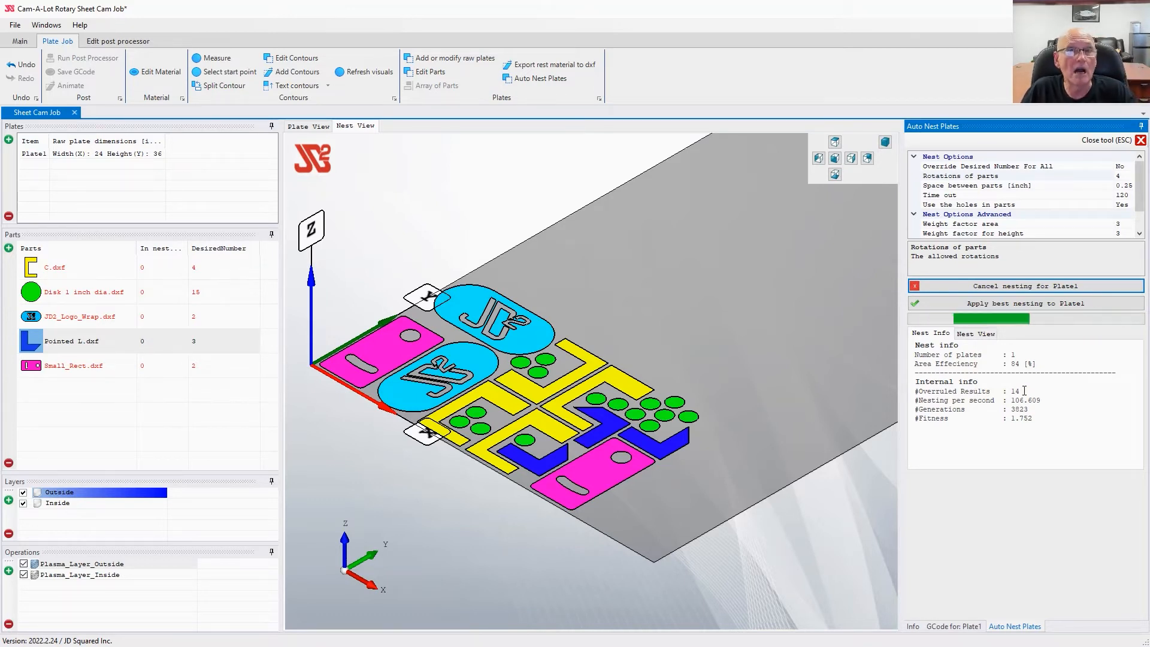
click(1006, 304)
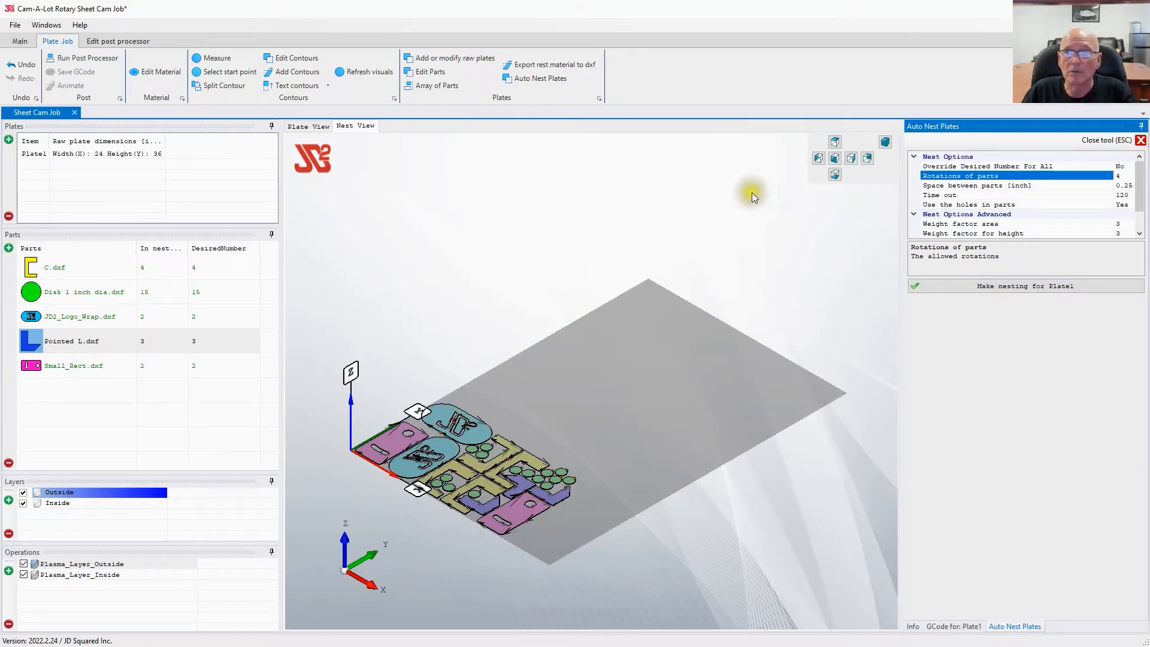
Inspect the nested layout up close in the top view, return to the isometric view, and close the nesting tool.
click(835, 158)
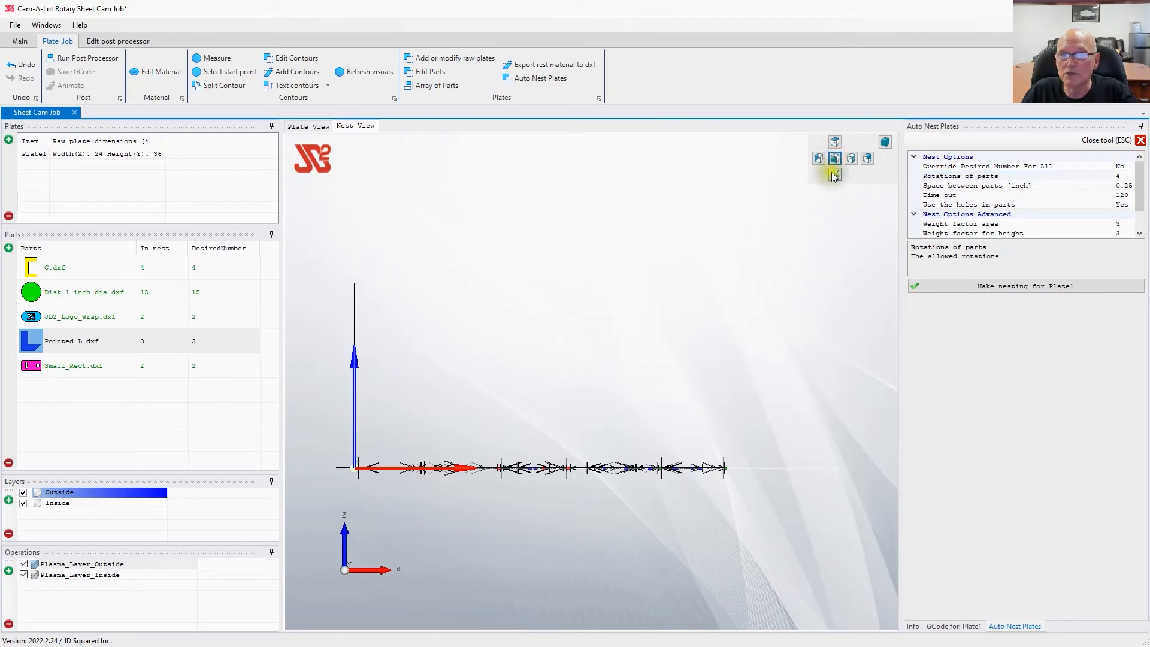
click(834, 142)
scroll(561, 618, up, 4)
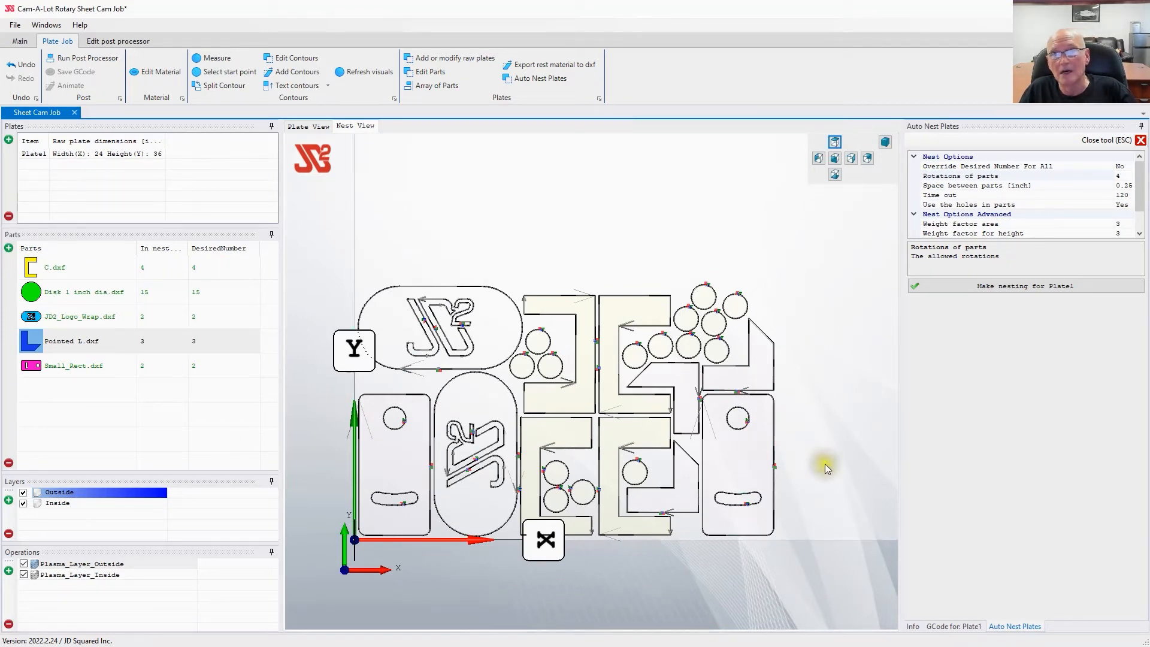
click(884, 142)
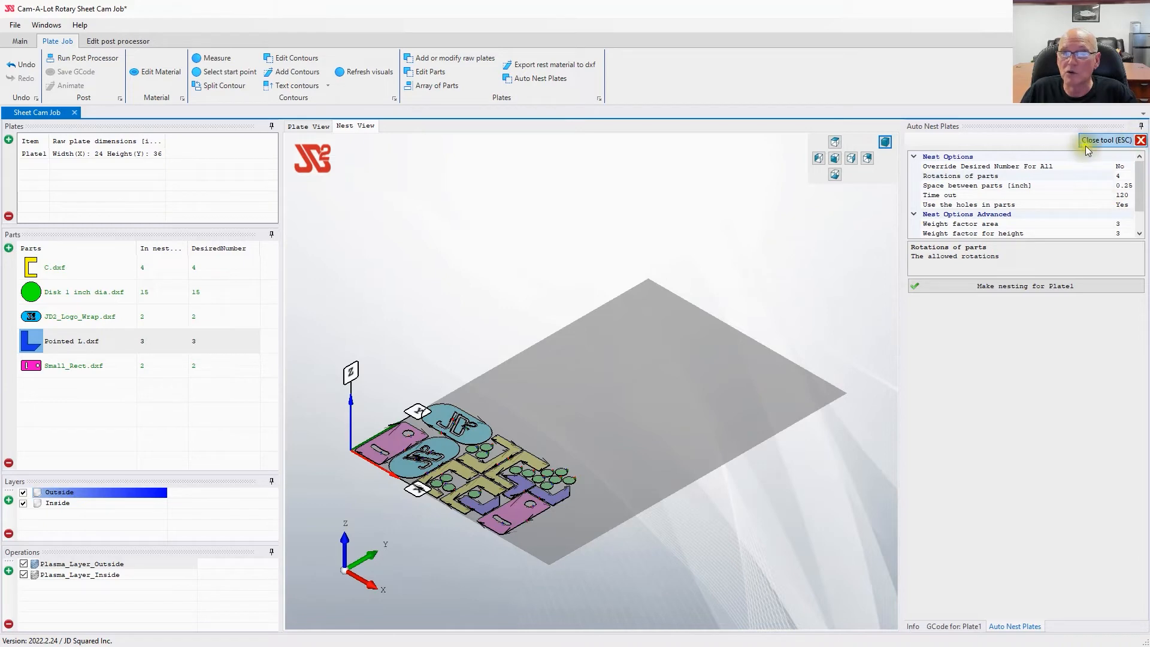
click(1102, 139)
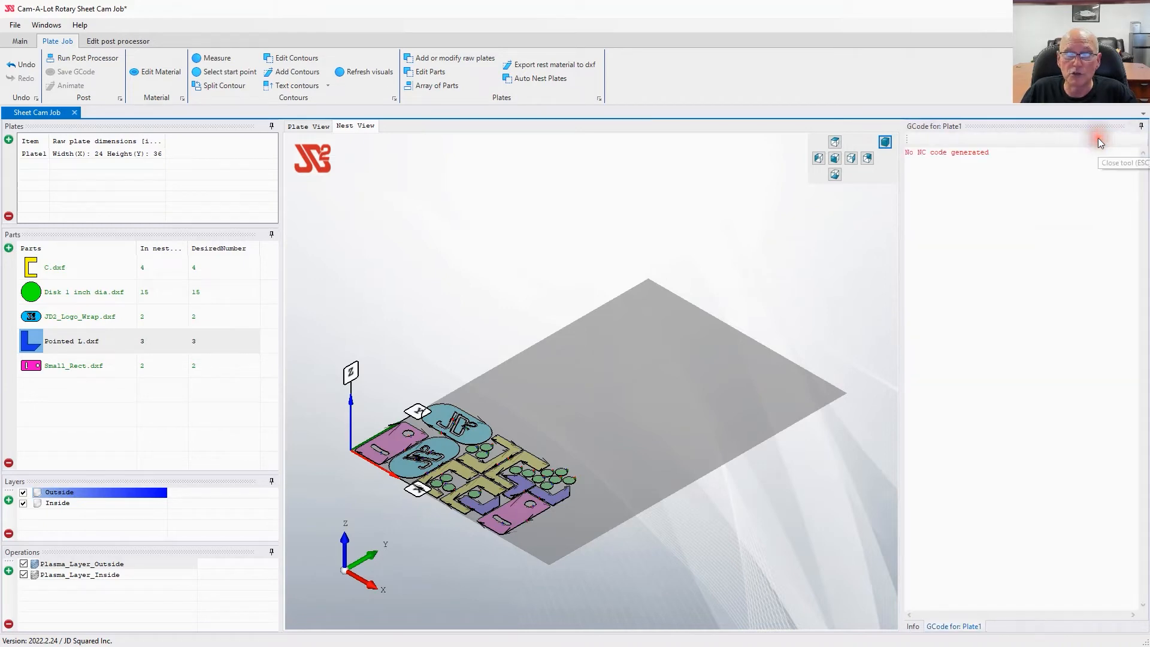
Run the post processor on the nested plate and save the G-code file as "fun times" in the Test Pieces Flats folder.
click(84, 57)
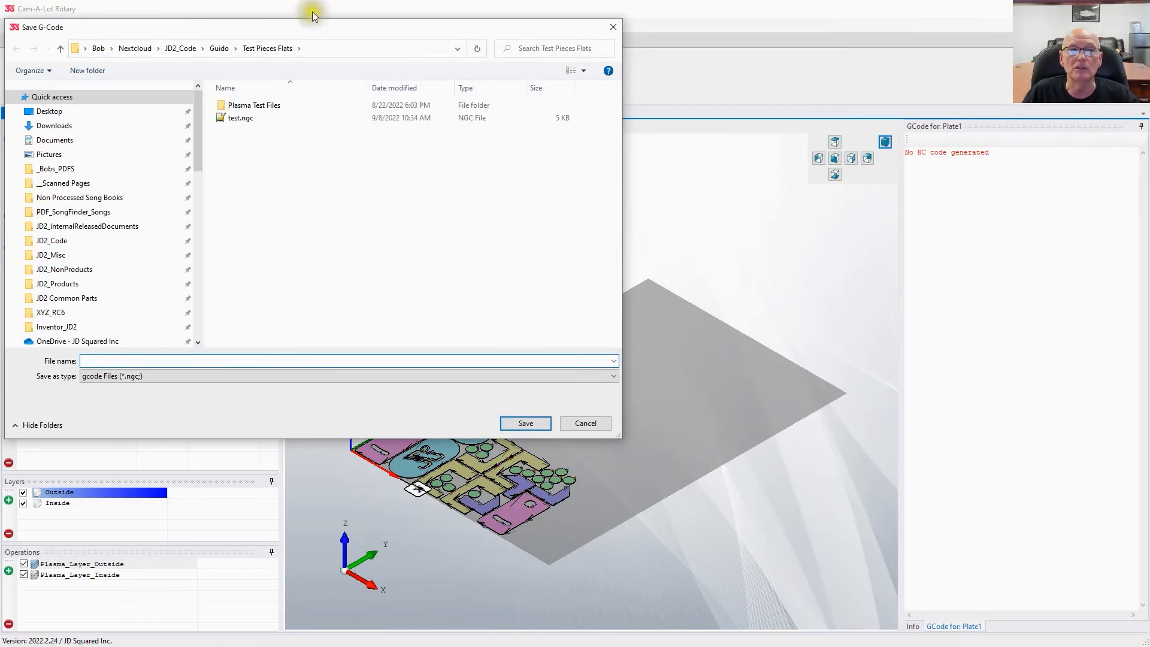
drag(448, 27, 789, 134)
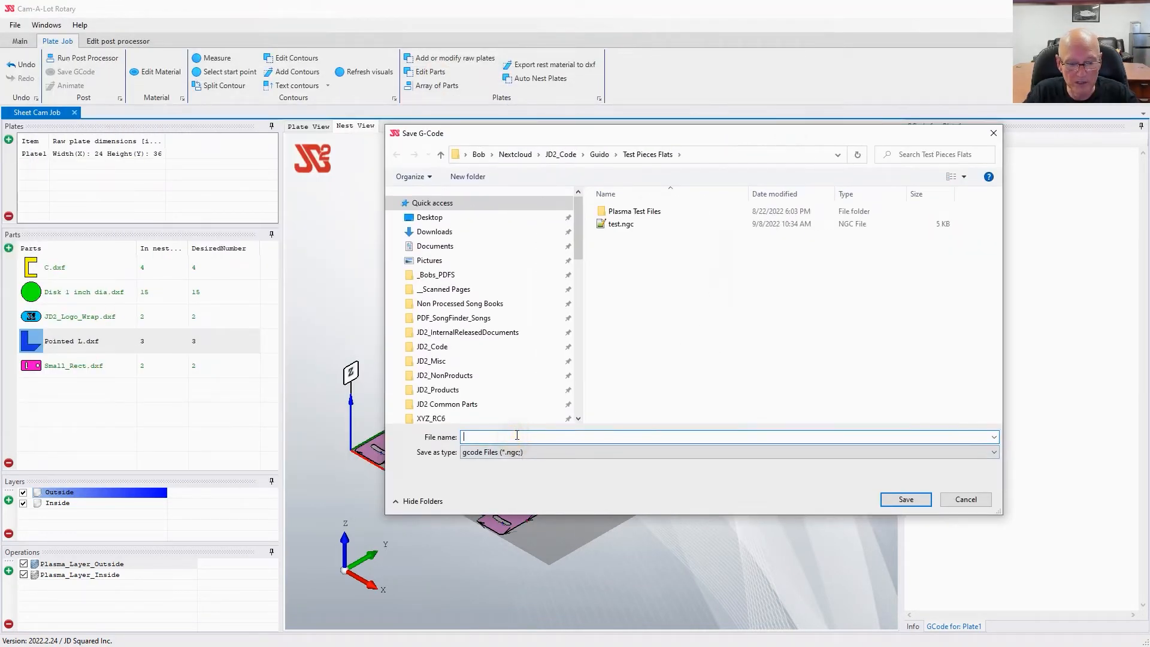
text(fun)
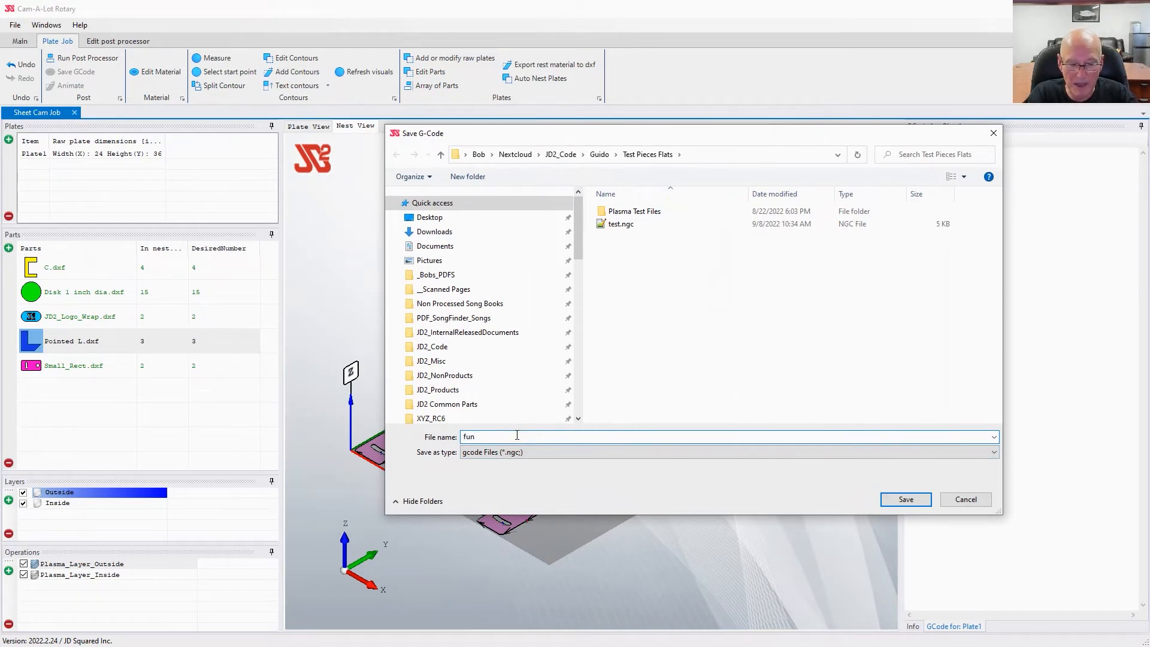
text( times)
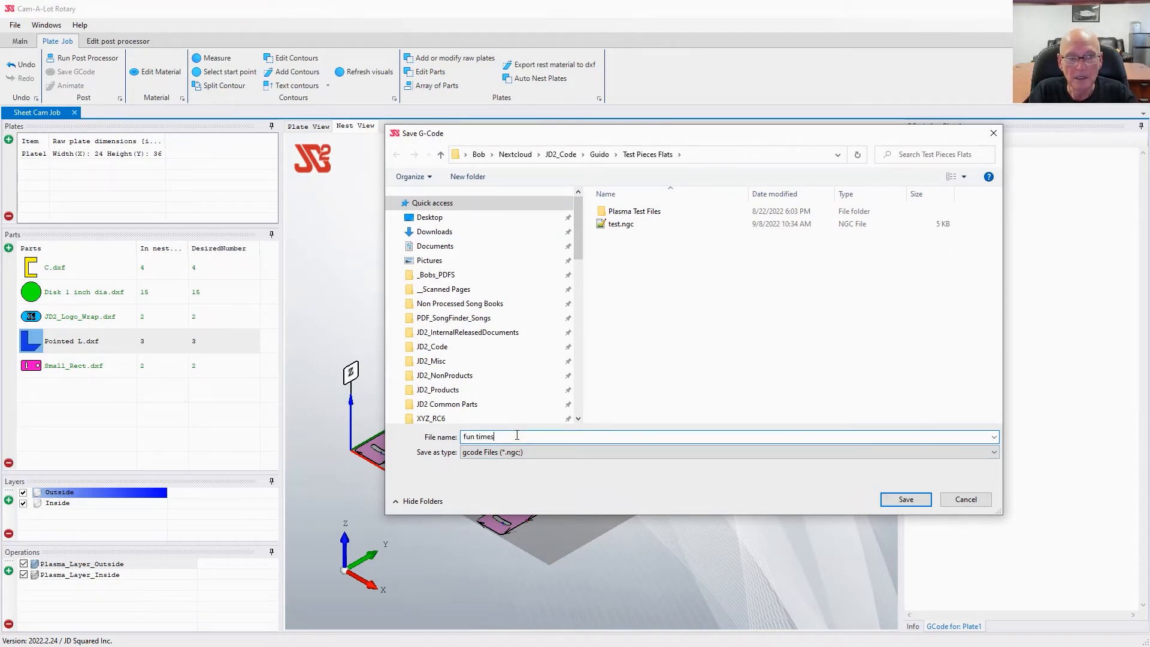
click(903, 502)
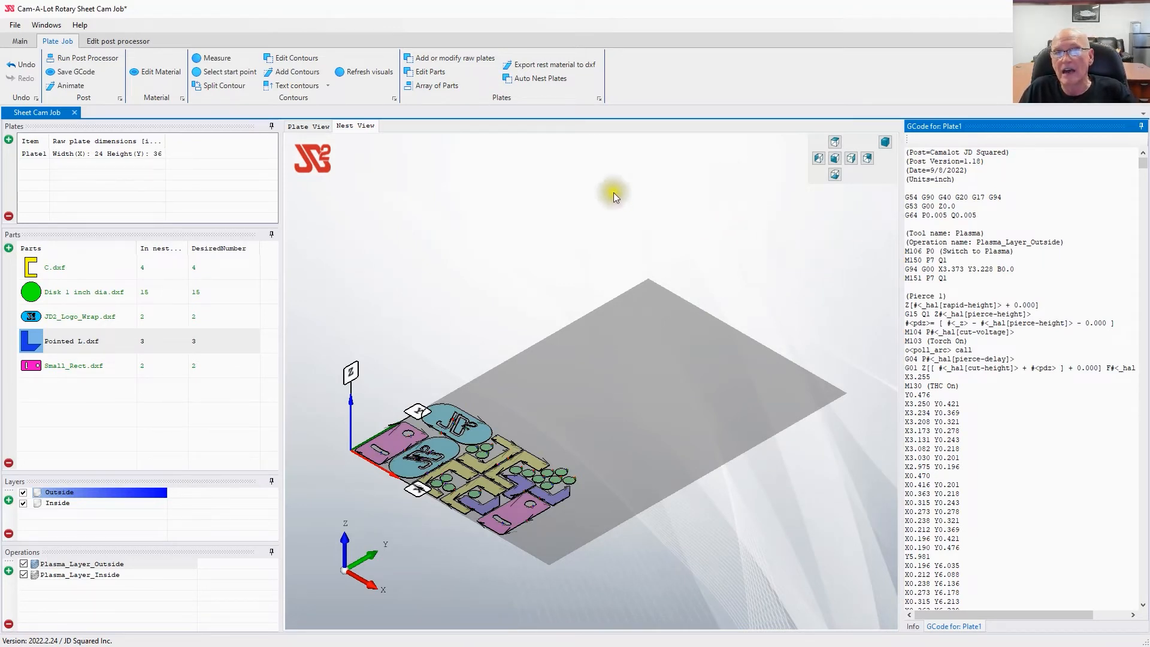
Open the cut animation for Plate1, orient the view on the nested parts, and play the torch path partway along the first contour.
click(82, 85)
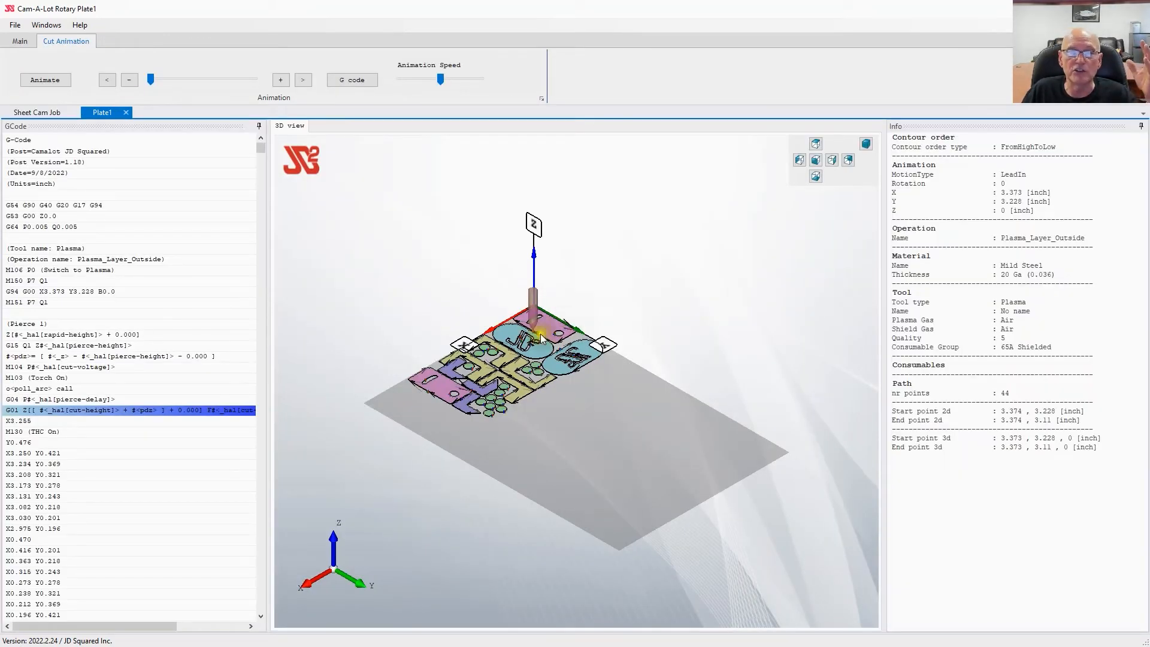
scroll(525, 344, up, 3)
mouse_move(541, 547)
mouse_down()
mouse_move(519, 508)
mouse_move(706, 489)
mouse_move(777, 622)
mouse_move(525, 455)
mouse_move(881, 557)
mouse_move(259, 307)
mouse_move(343, 350)
mouse_move(162, 256)
mouse_move(392, 443)
mouse_move(667, 526)
mouse_move(583, 567)
mouse_move(520, 542)
mouse_move(669, 568)
mouse_move(649, 609)
mouse_move(548, 593)
mouse_move(540, 544)
mouse_up()
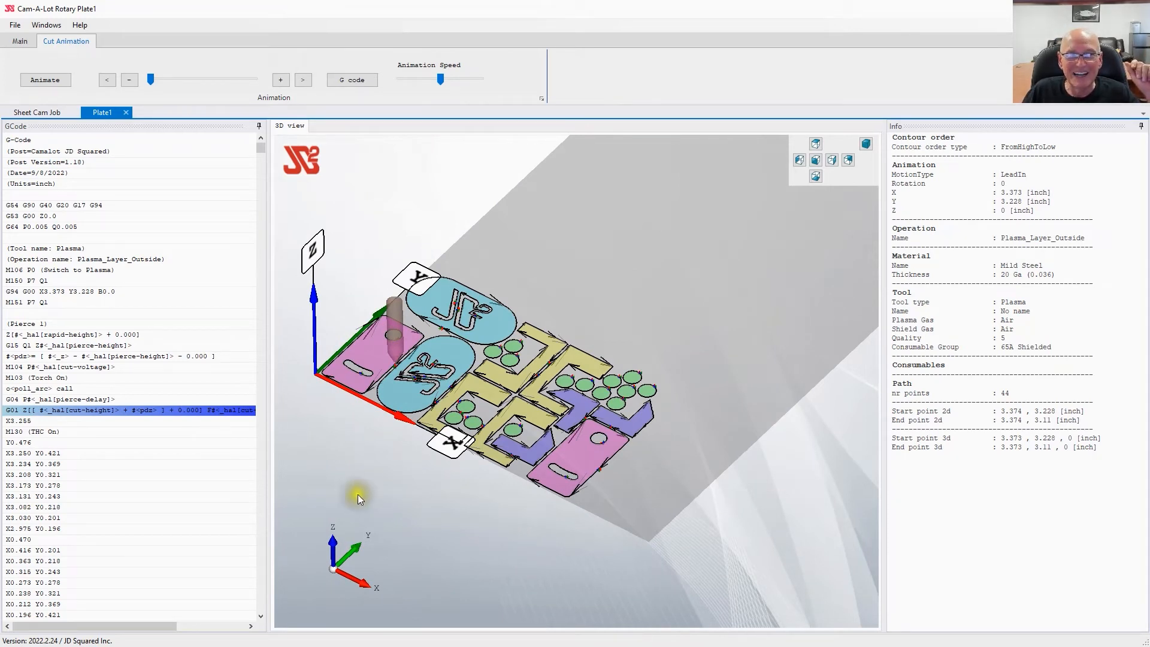
scroll(358, 494, up, 2)
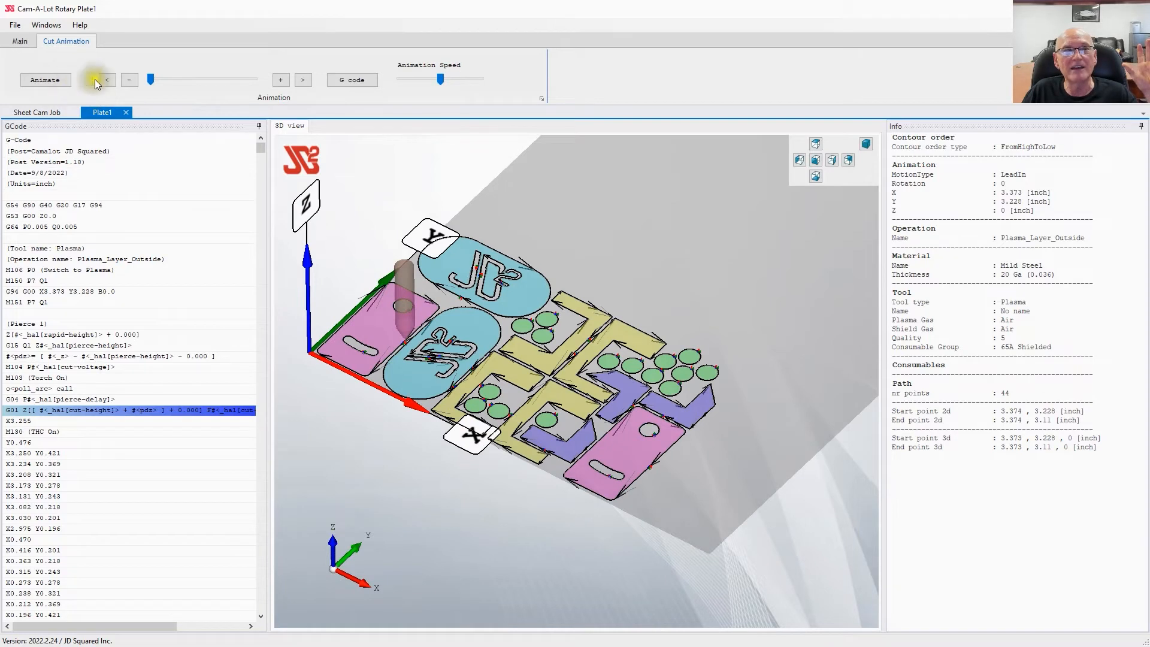
click(53, 80)
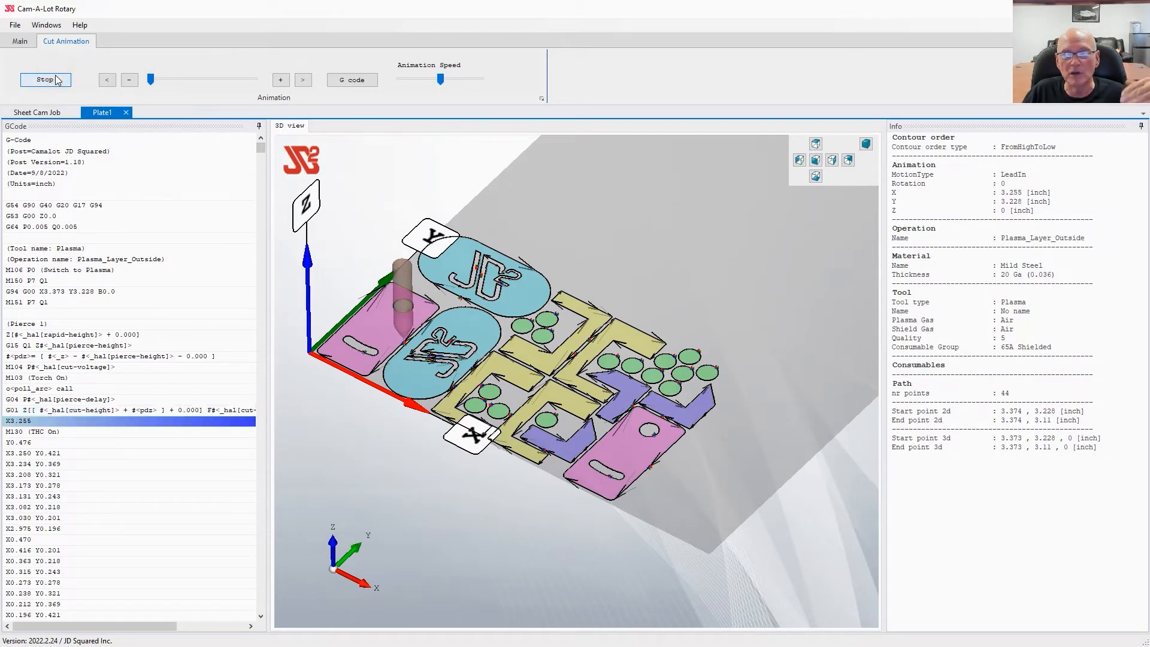
click(54, 80)
click(140, 80)
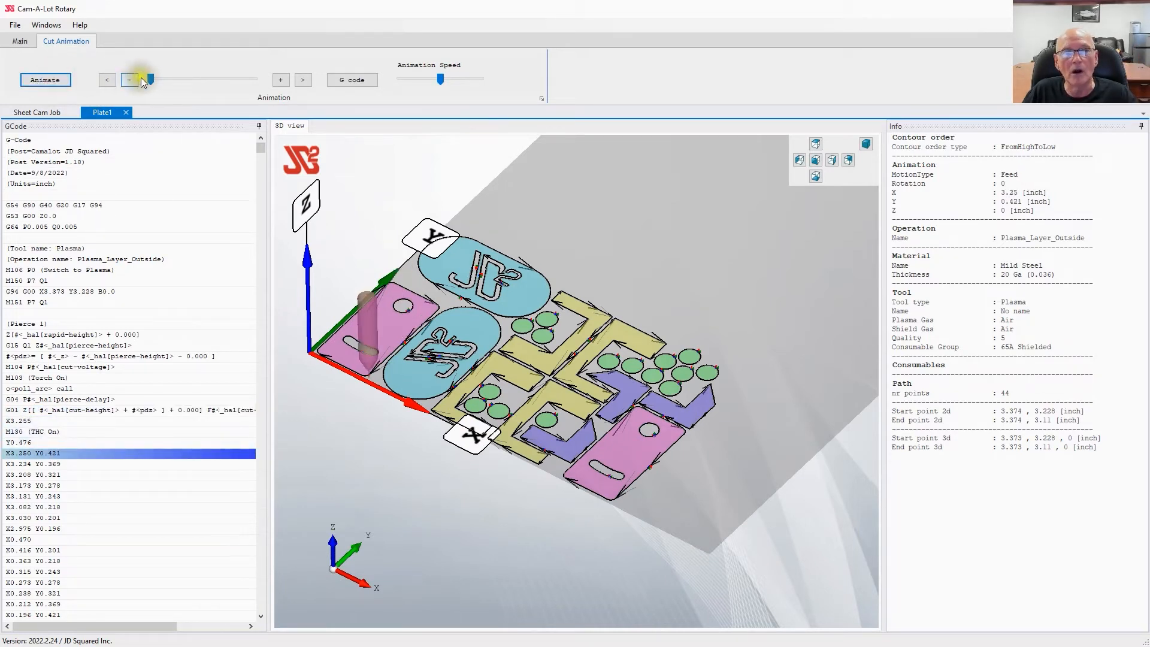
drag(151, 78, 147, 103)
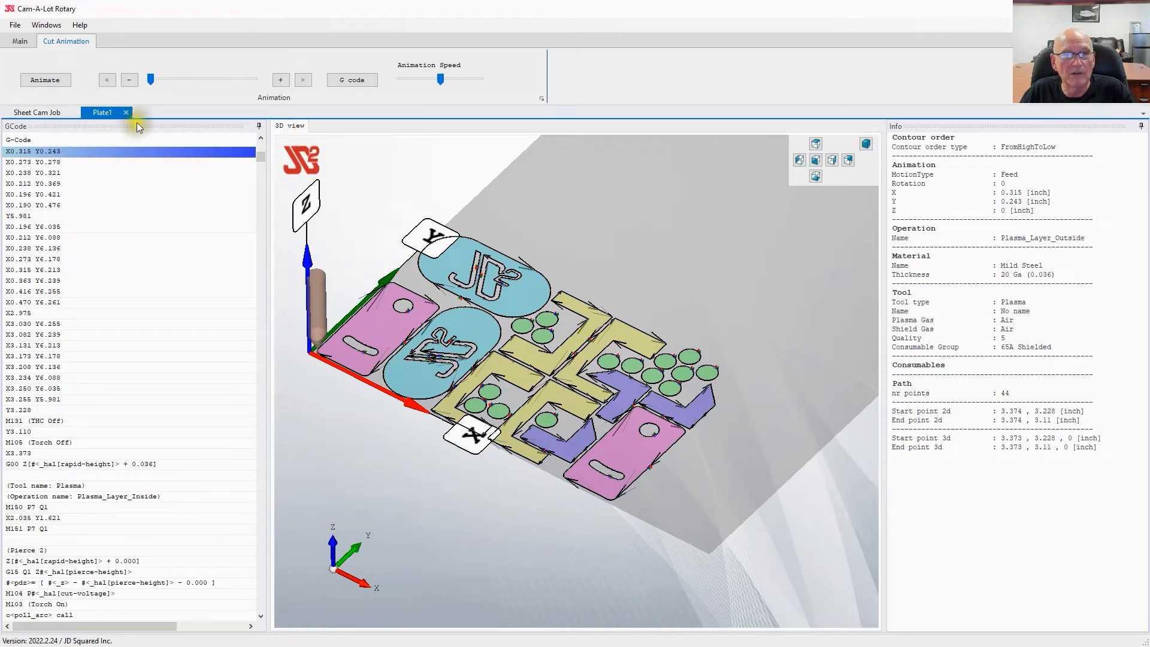
Return to the sheet cam job's nest view and add an extra Disk 1 inch dia.dxf part beside the upper JD2 logo.
click(55, 113)
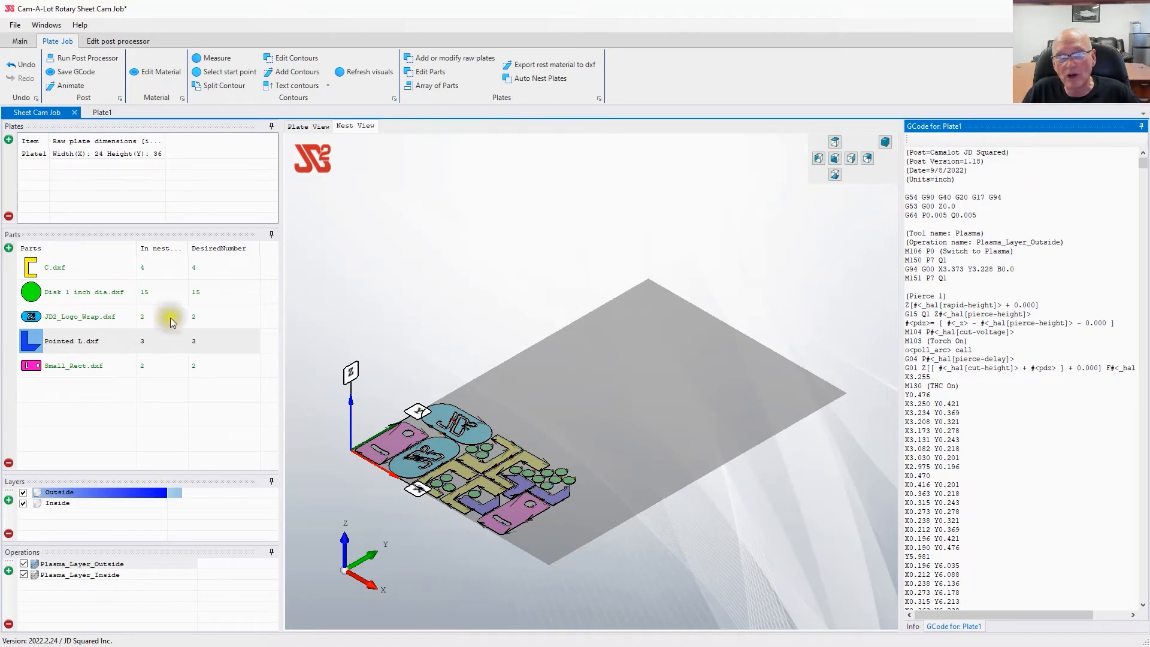
click(74, 291)
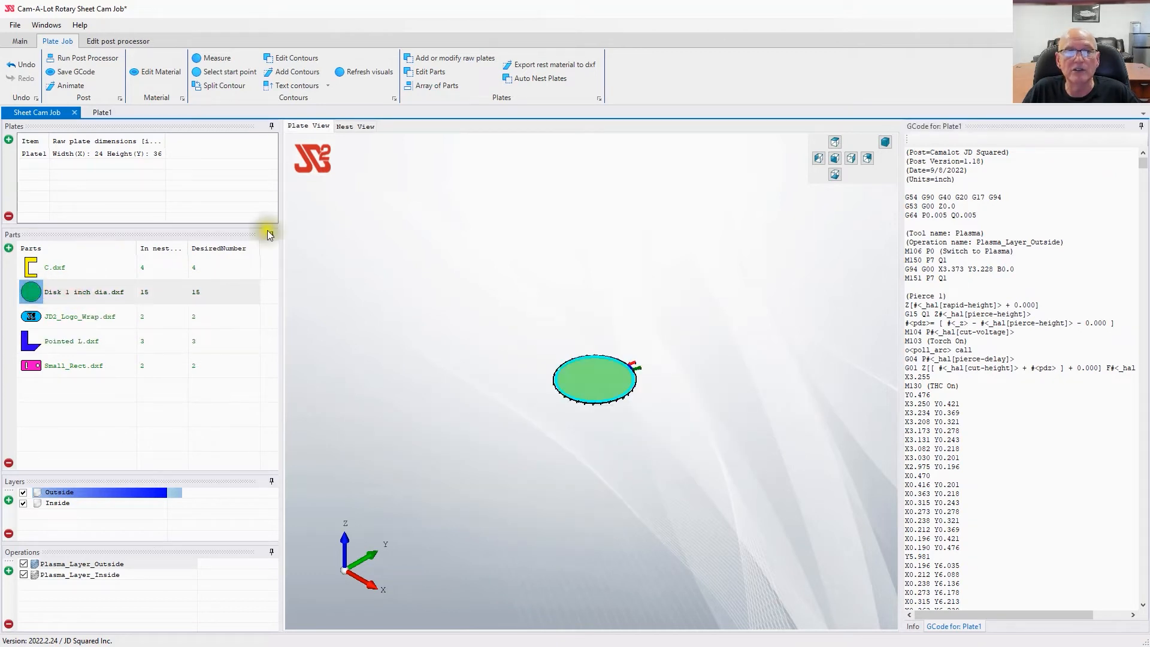
click(354, 127)
click(66, 293)
click(615, 463)
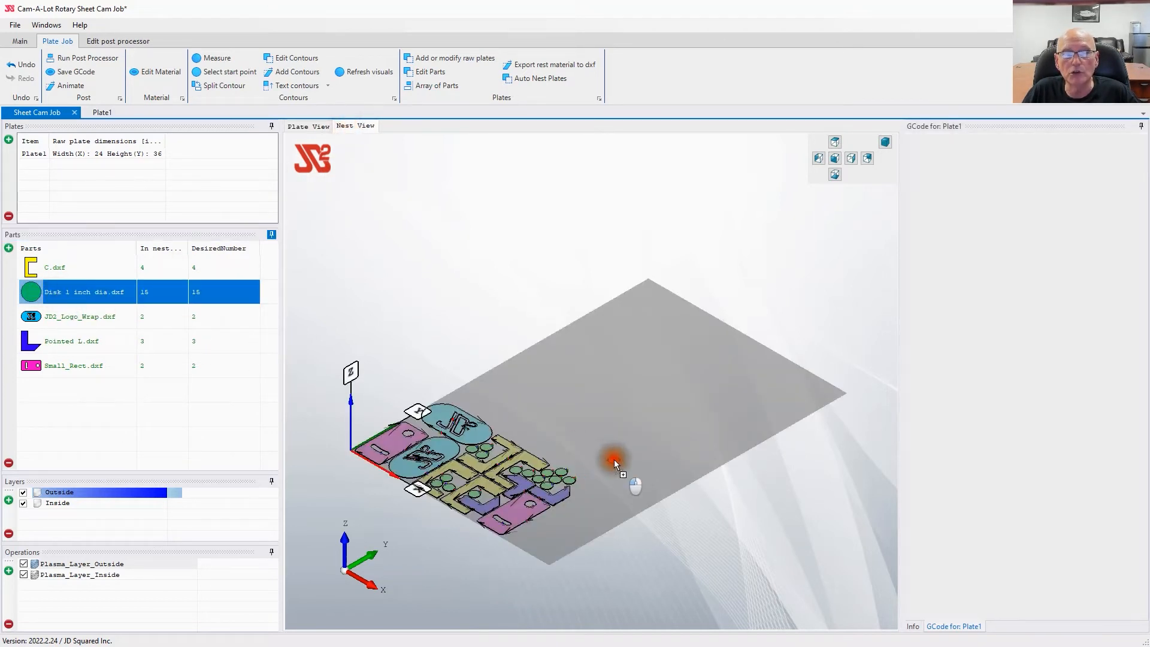
drag(614, 460, 501, 429)
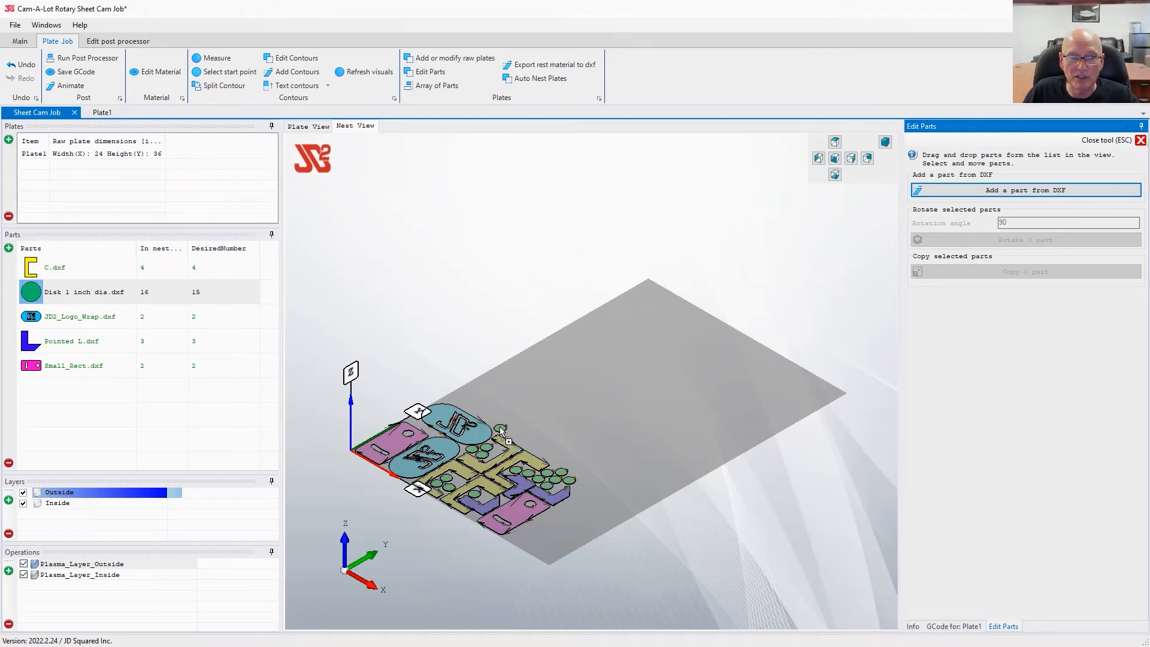
Add an extra Small_Rect.dxf part to the plate next to the upper JD2 logo, then close the part editing tool.
click(46, 369)
click(363, 126)
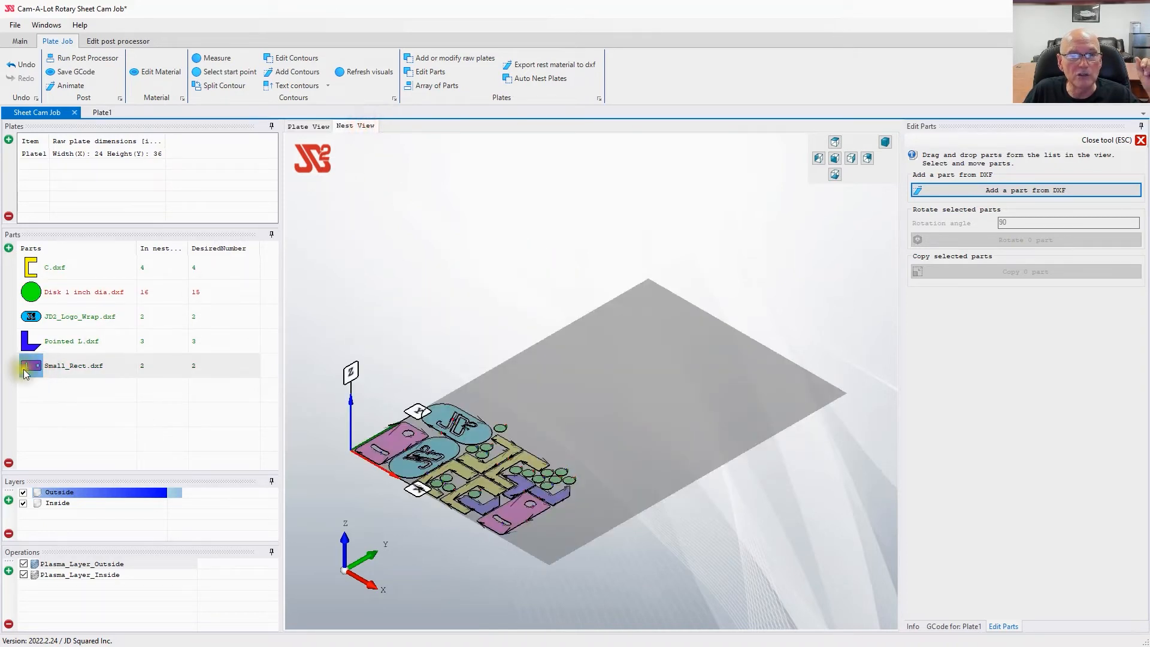
drag(30, 365, 384, 389)
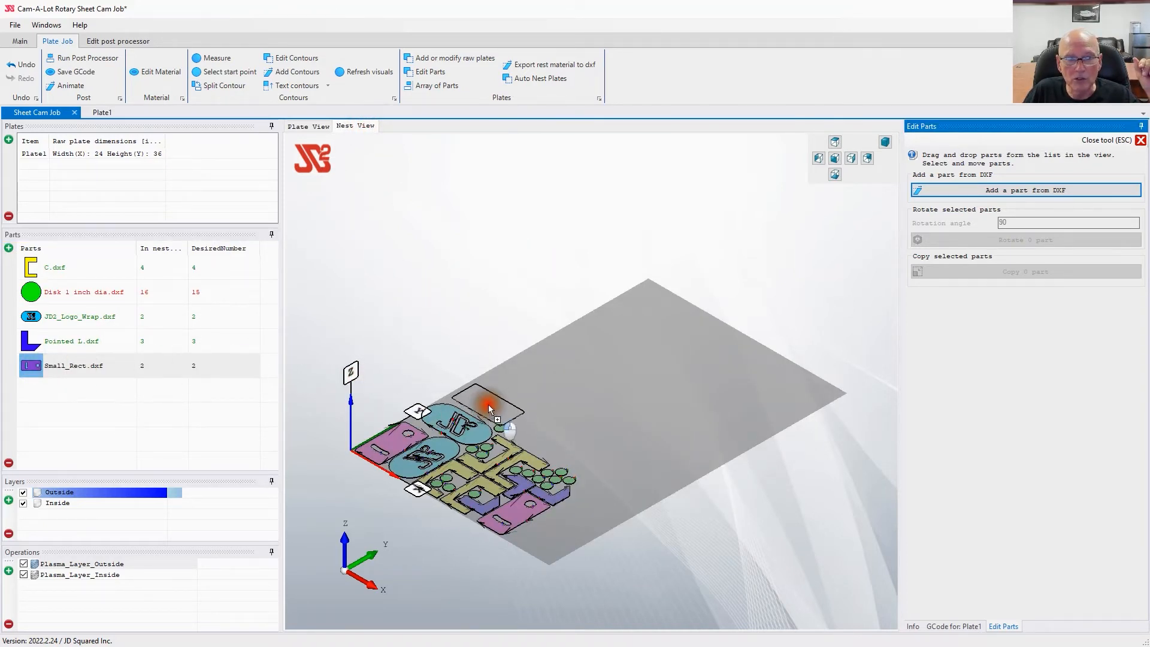
drag(484, 404, 509, 427)
scroll(505, 425, up, 3)
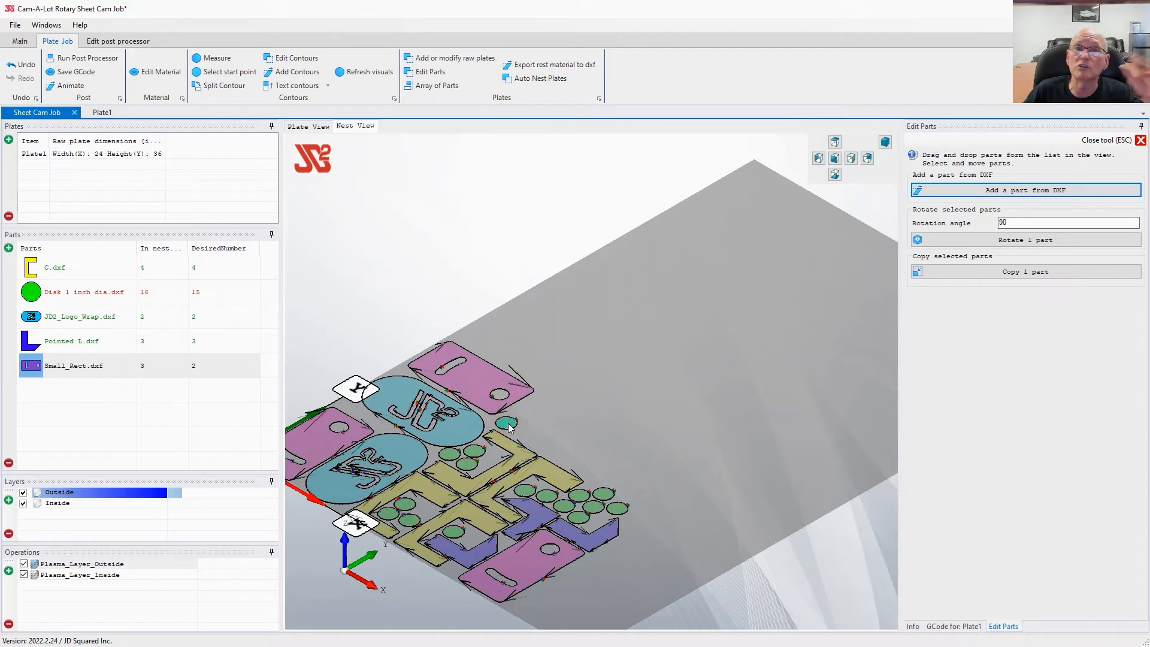
click(440, 237)
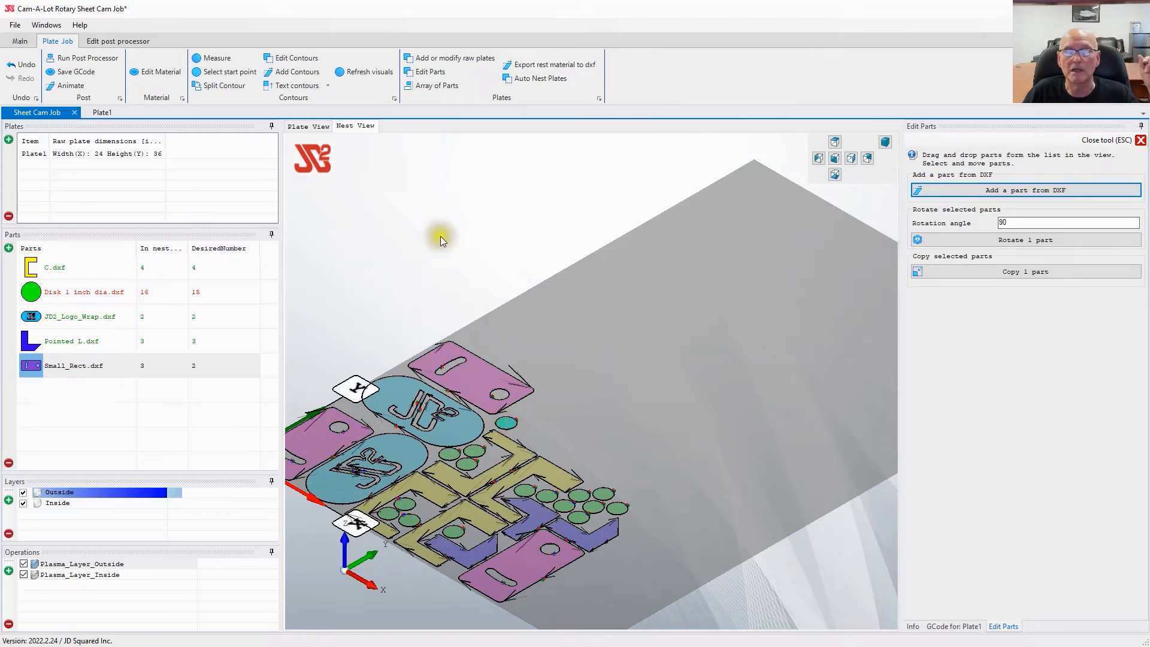
click(1099, 139)
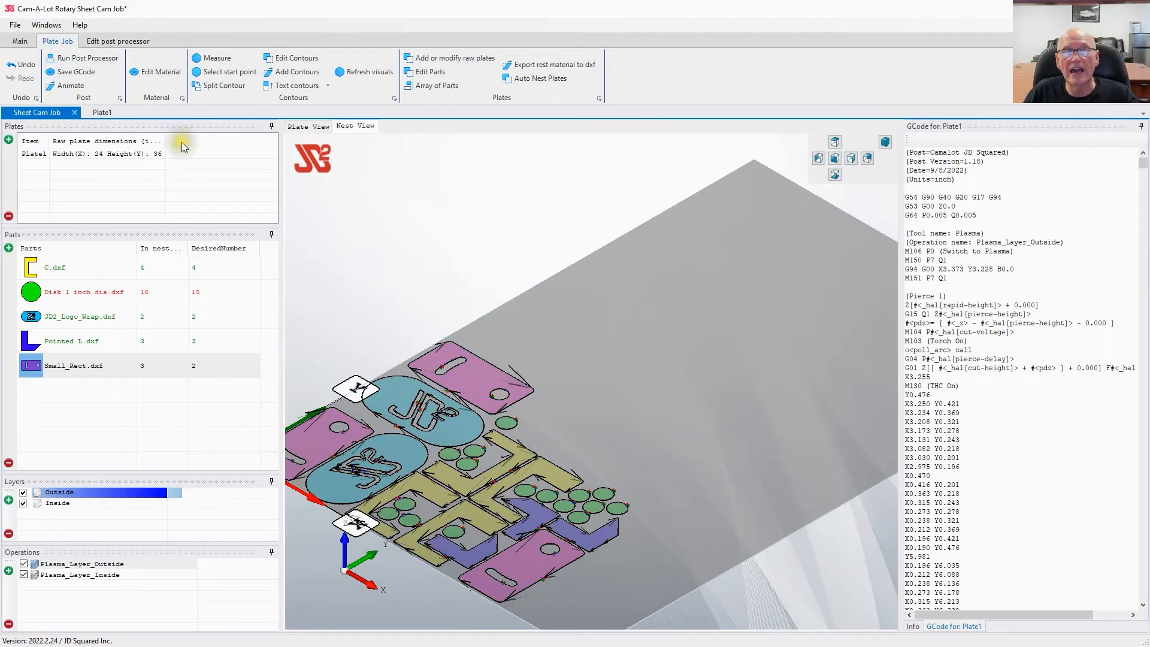
Run the post processor on the updated nest and save the G-code over fun times.ngc, keeping the job open.
click(97, 64)
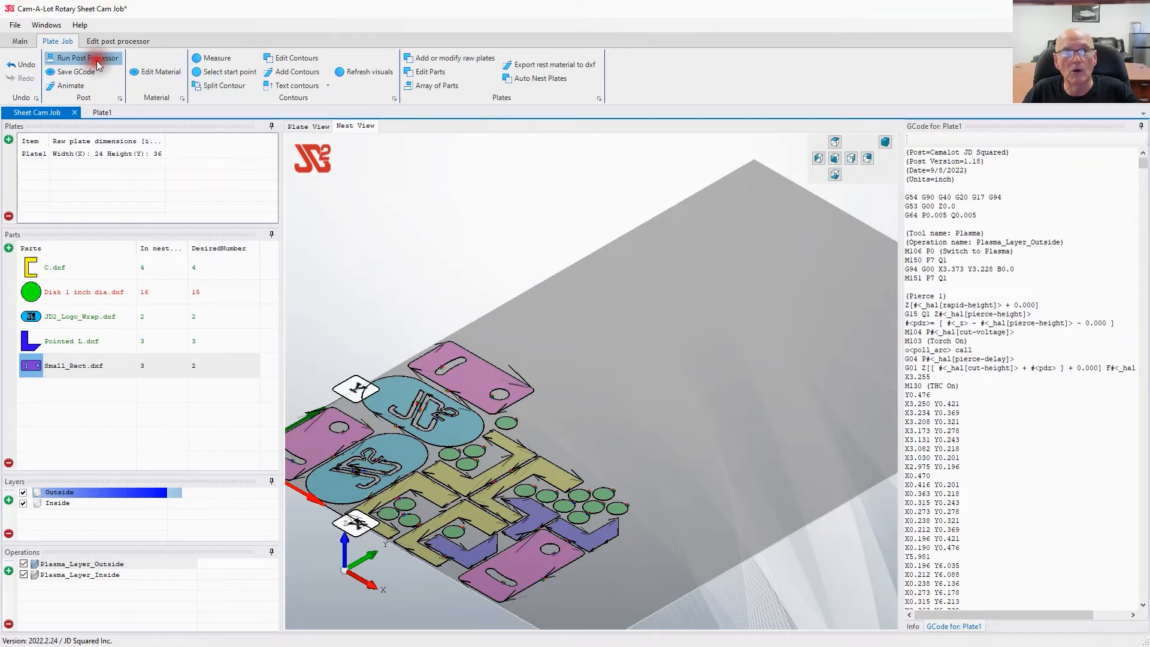
double_click(618, 237)
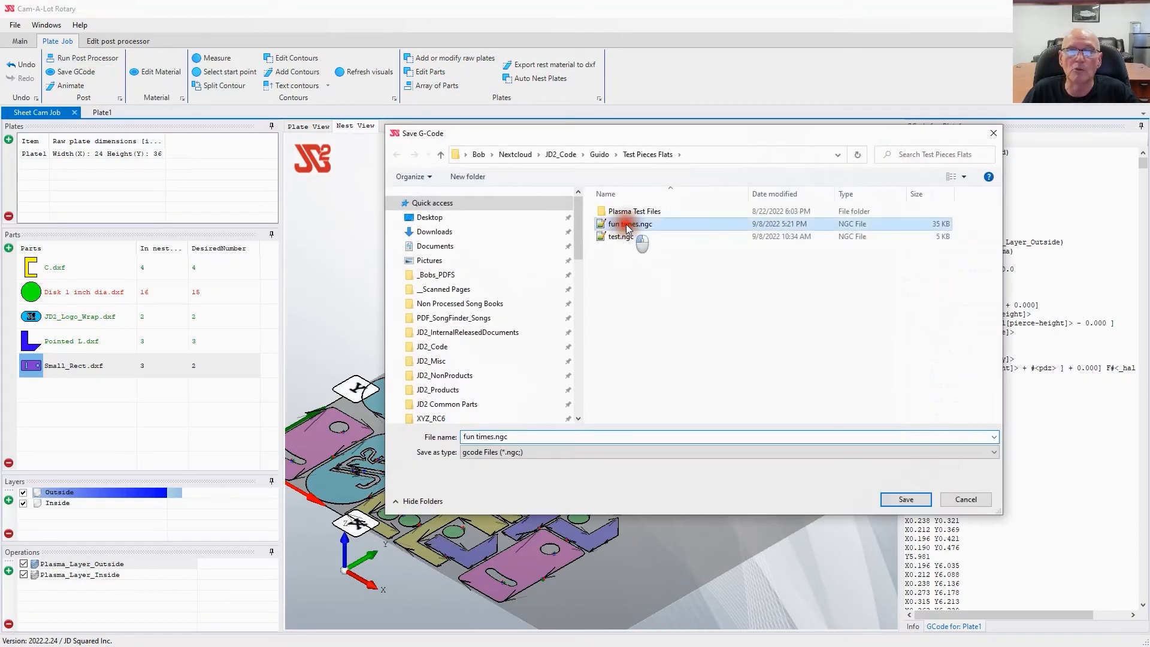
click(593, 426)
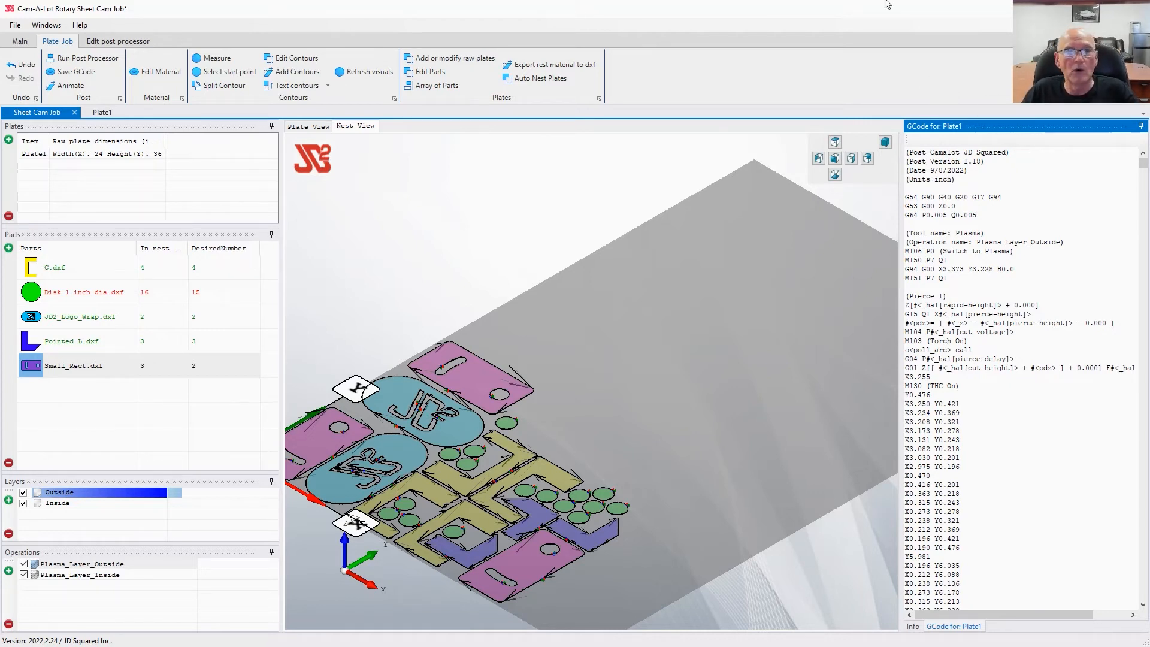
click(76, 113)
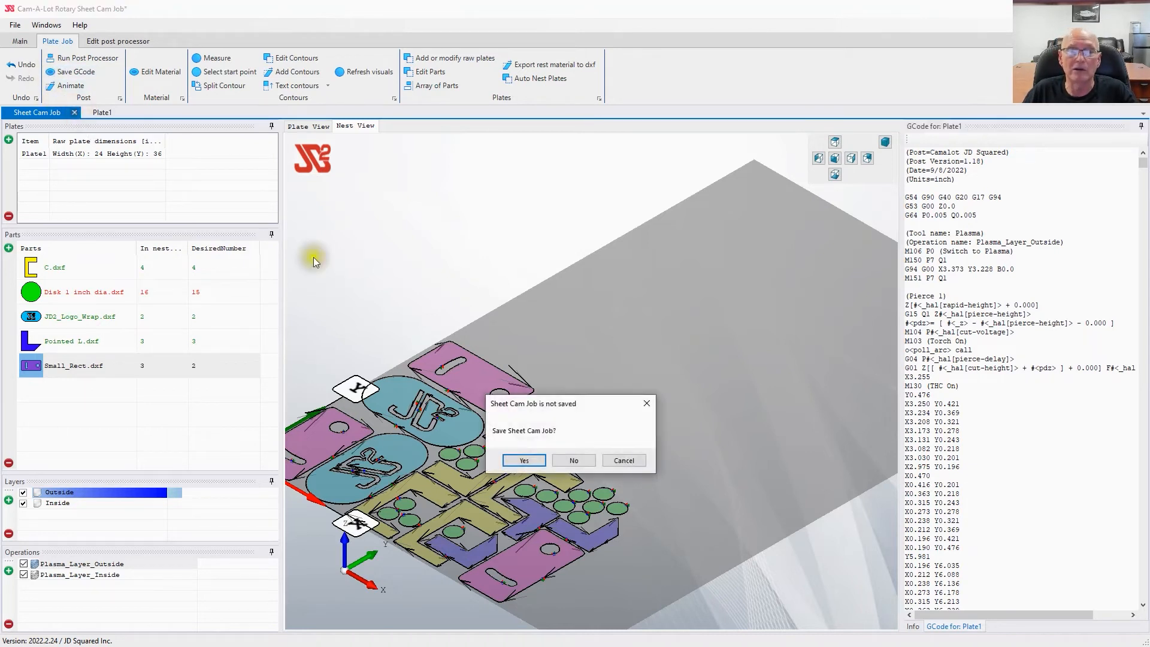
click(620, 461)
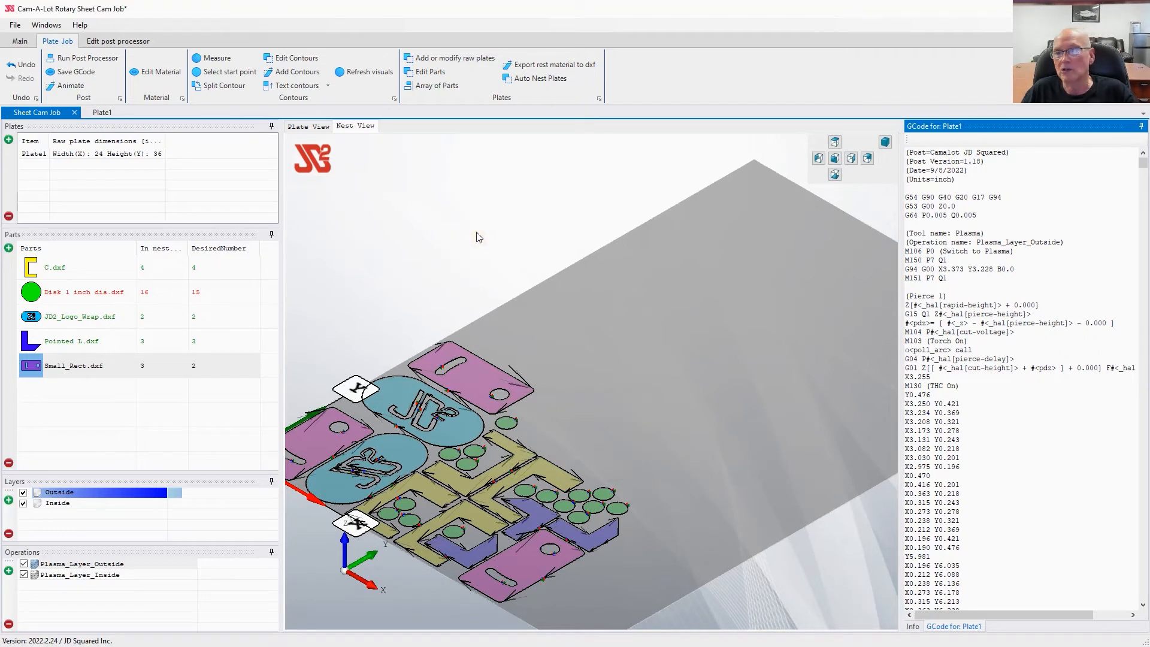
Export the plate's rest material as 13.dxf in the Test Pieces Flats folder.
click(537, 65)
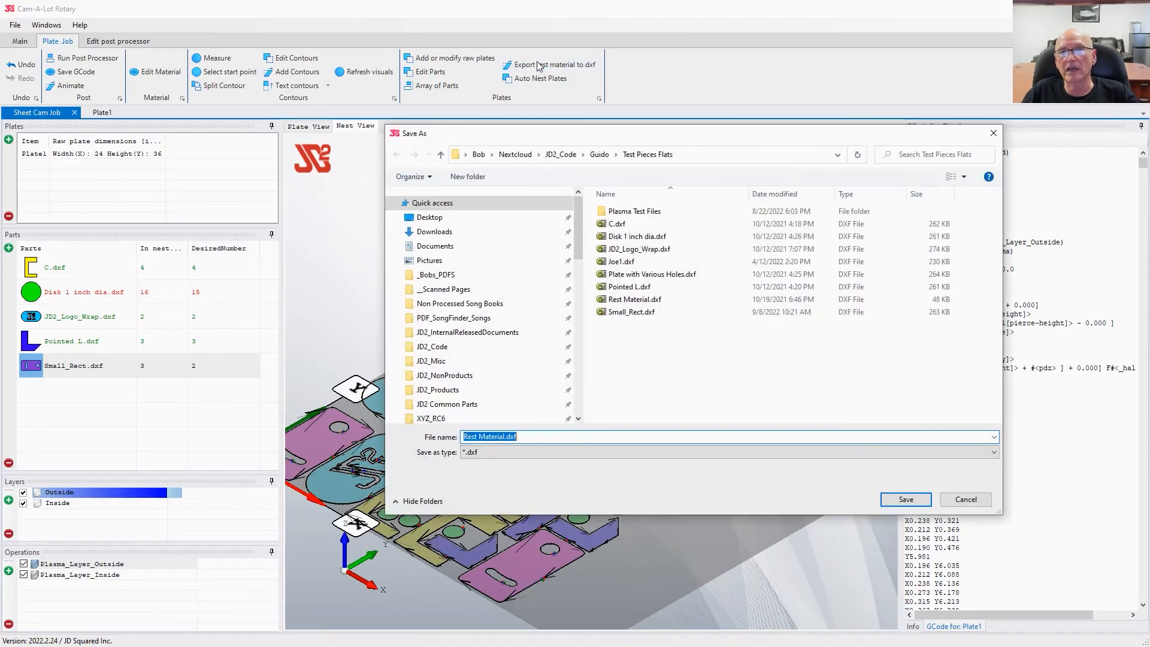
shift+click(504, 437)
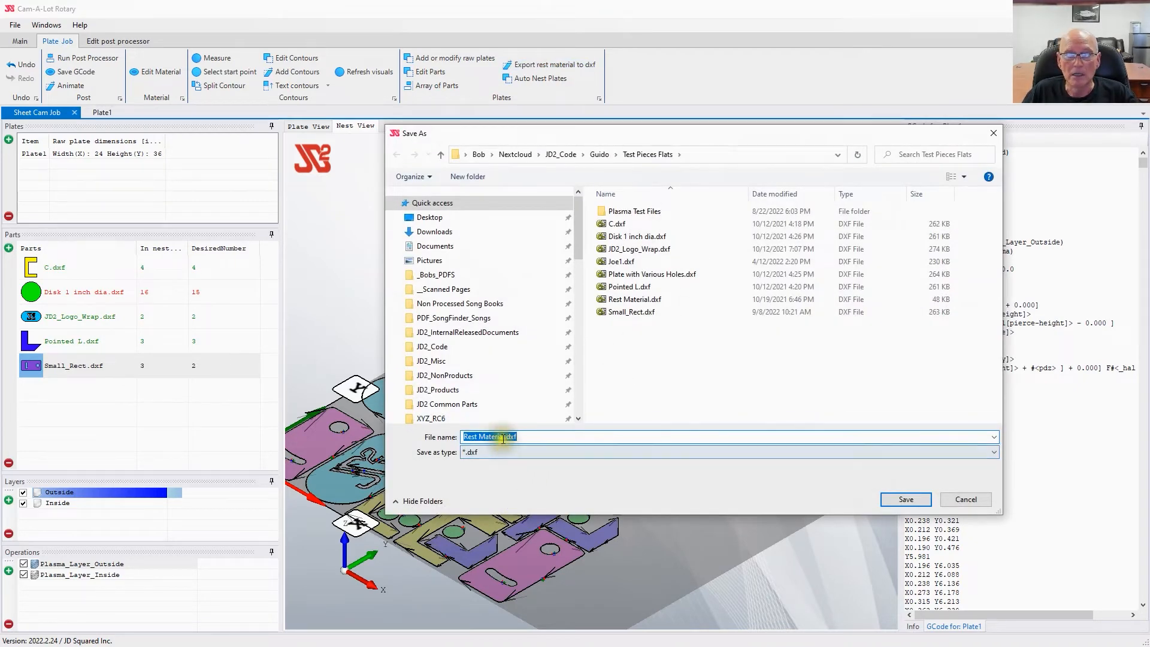
text(Funes)
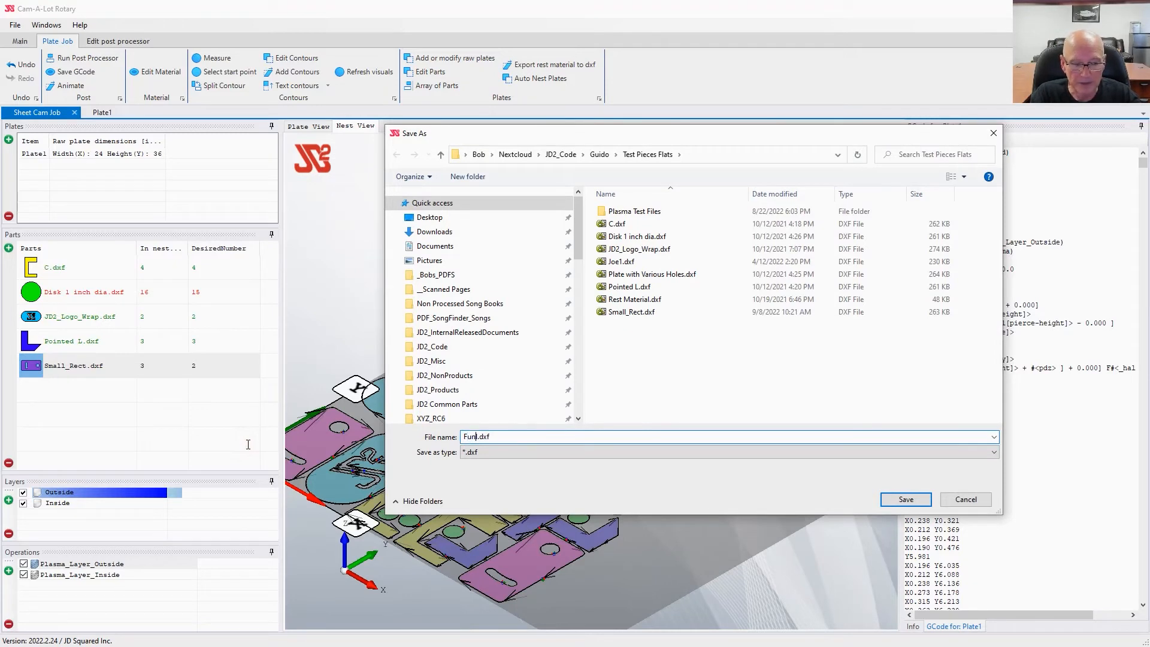
key(BackSpace)
key(BackSpace)
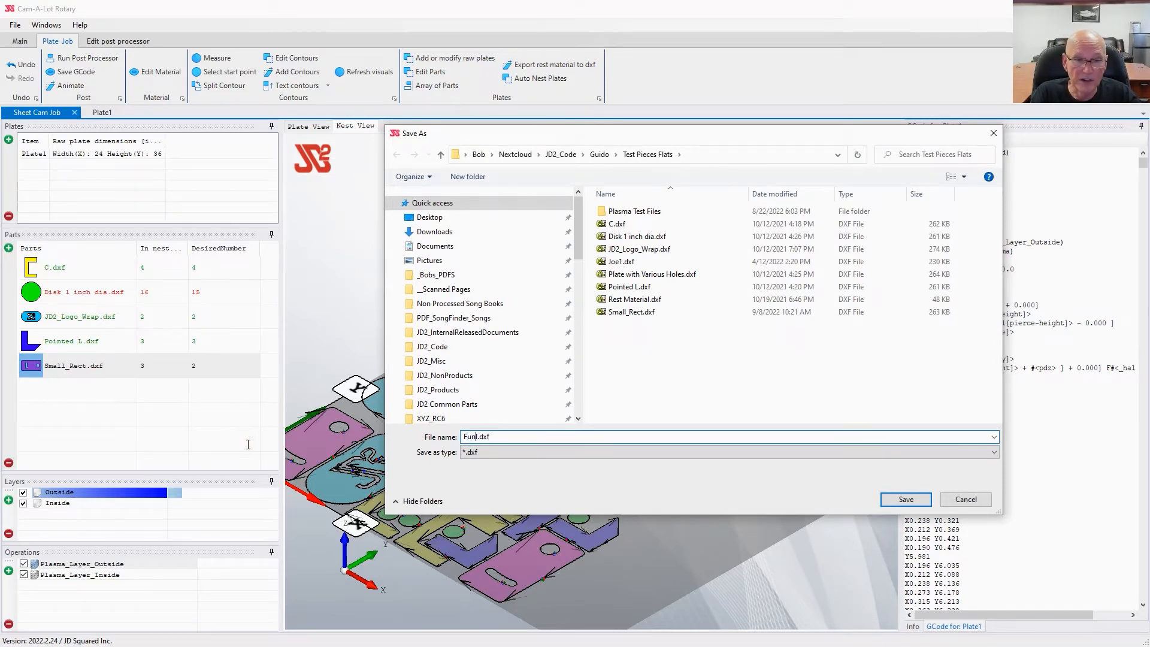
text(Times_)
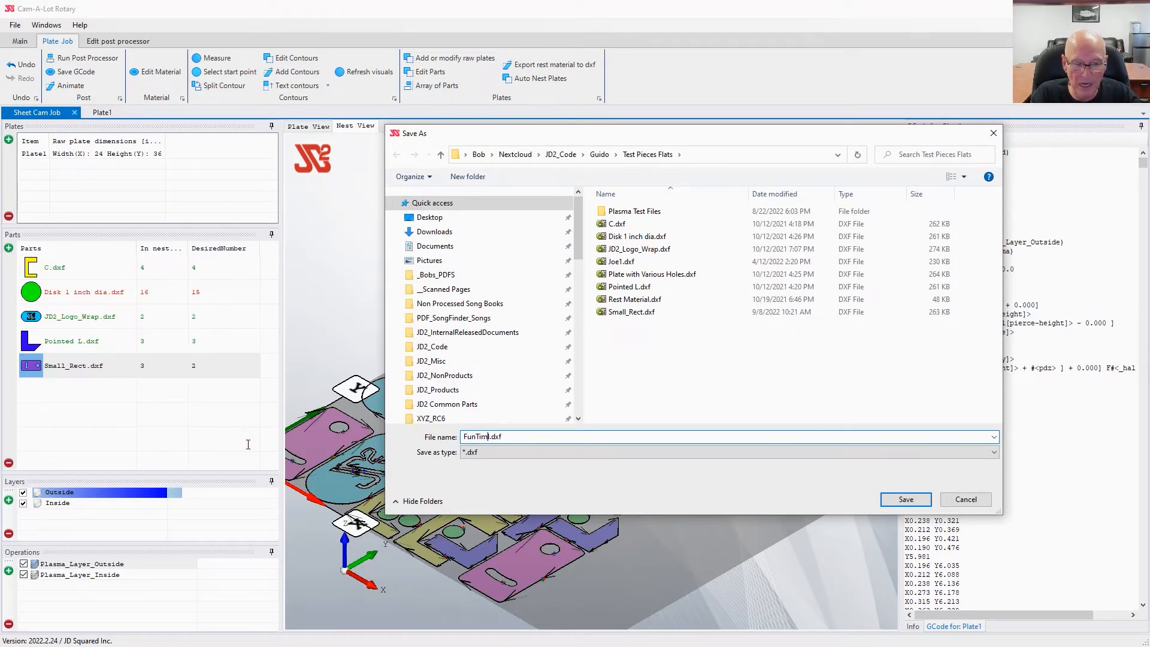
text(Rest)
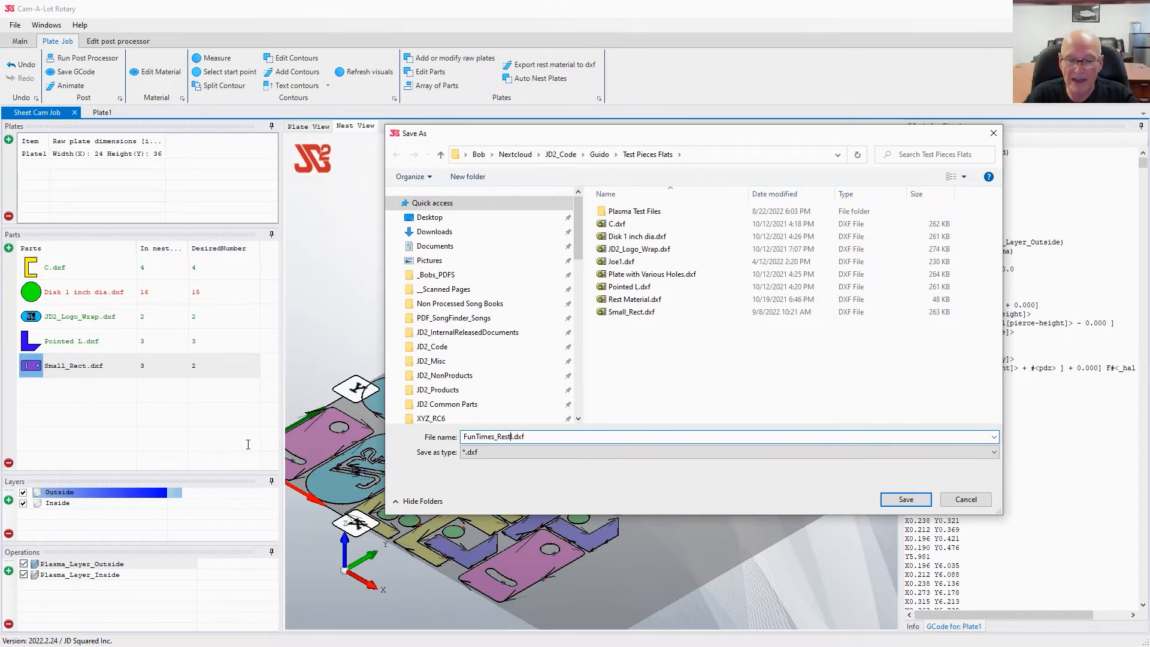
key(BackSpace)
key(BackSpace)
key(BackSpace)
key(BackSpace)
key(BackSpace)
key(BackSpace)
key(BackSpace)
key(BackSpace)
key(BackSpace)
key(BackSpace)
key(BackSpace)
key(BackSpace)
key(BackSpace)
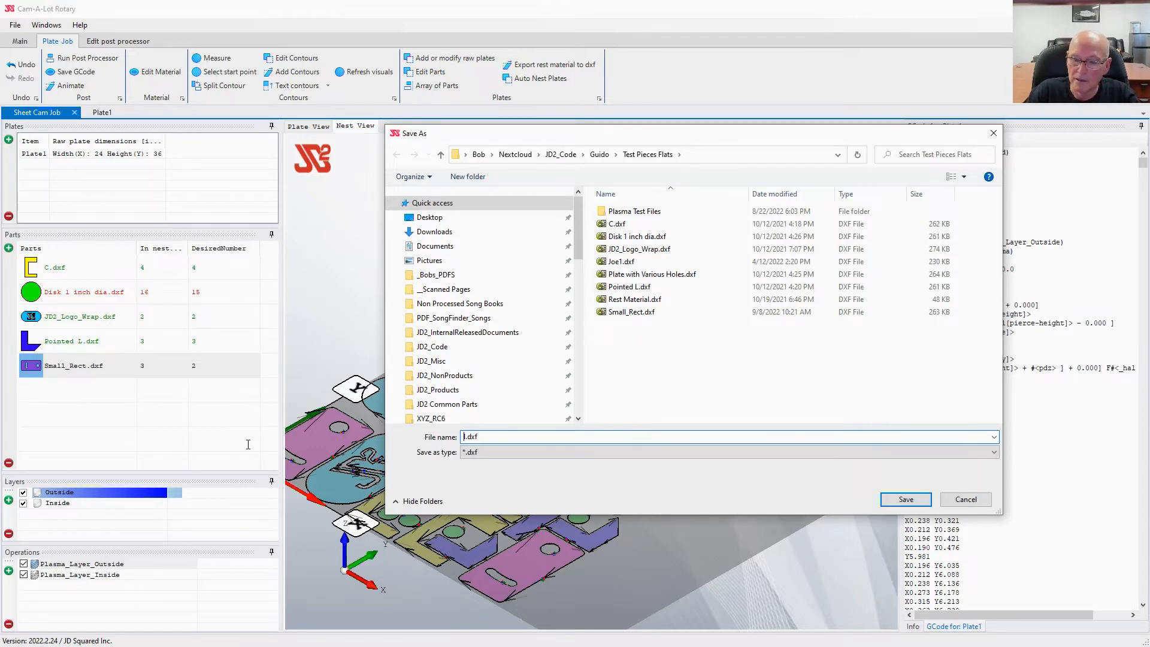
text(13)
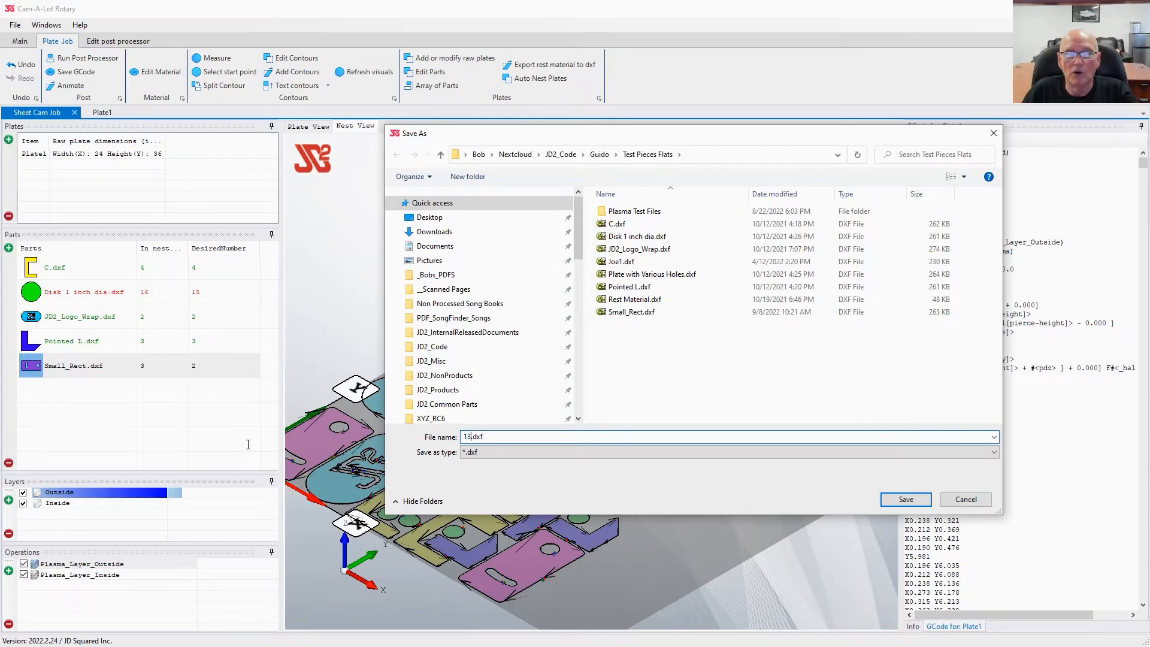
click(886, 498)
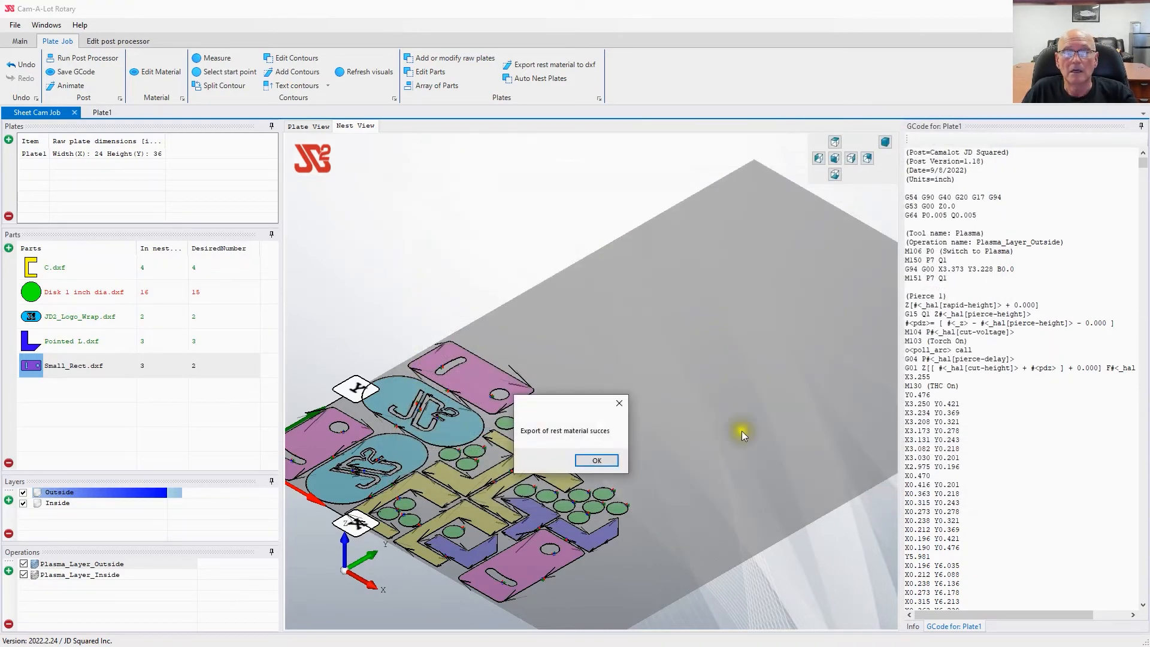
click(599, 463)
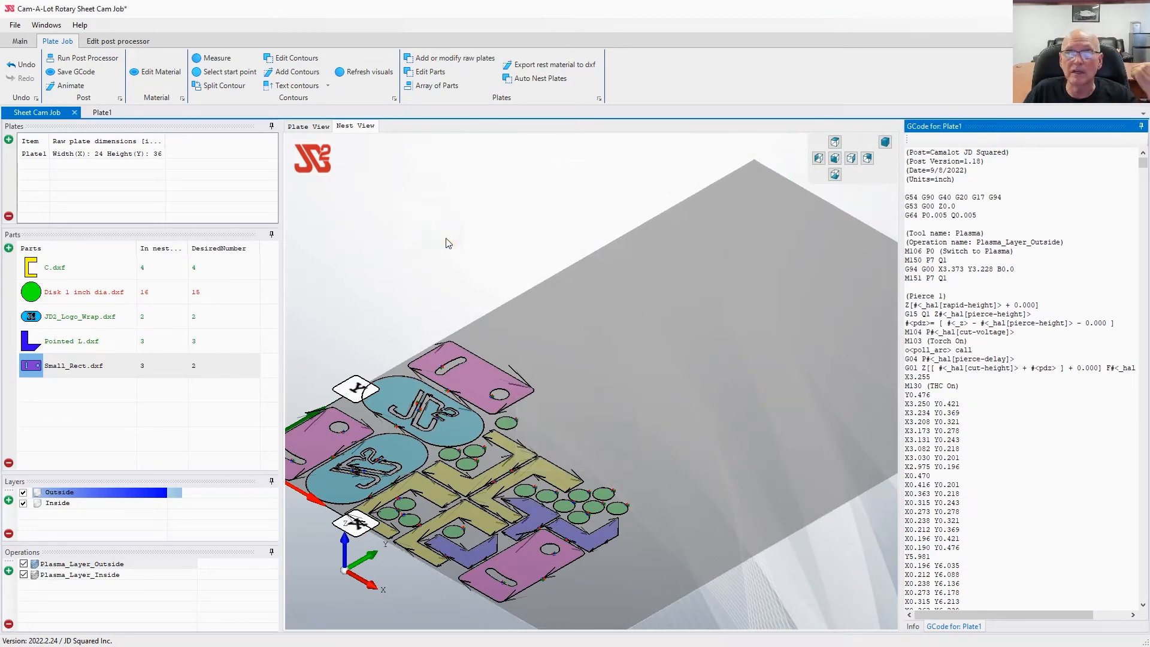
Close the sheet cam job without saving it and close the Plate1 cut animation.
click(74, 112)
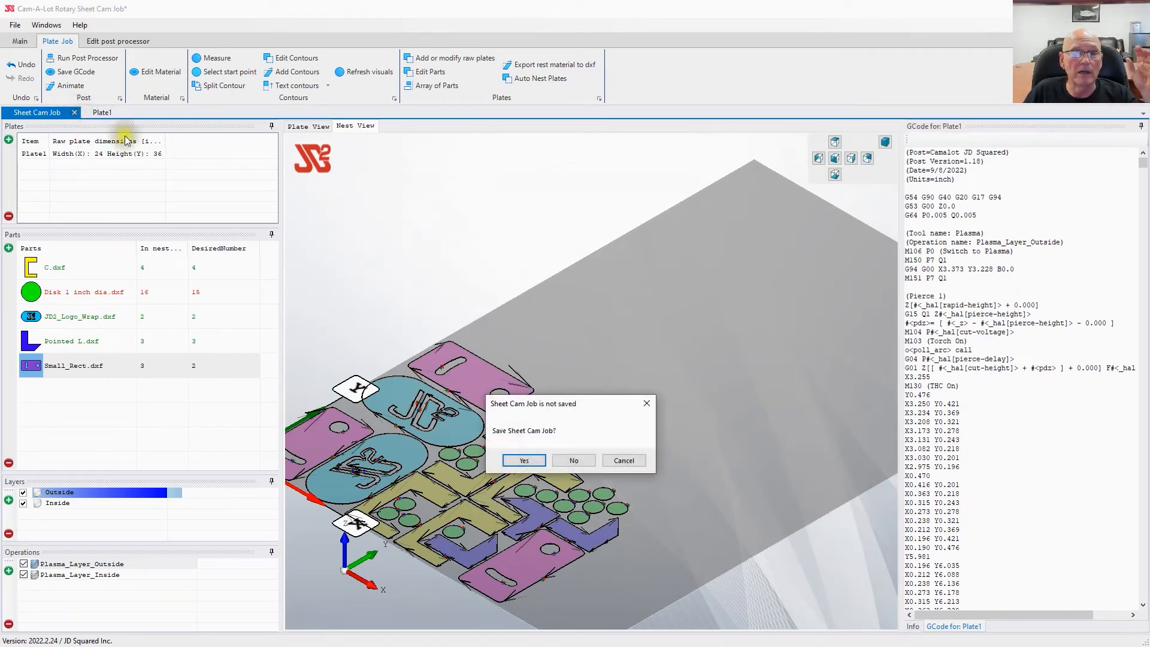
click(573, 460)
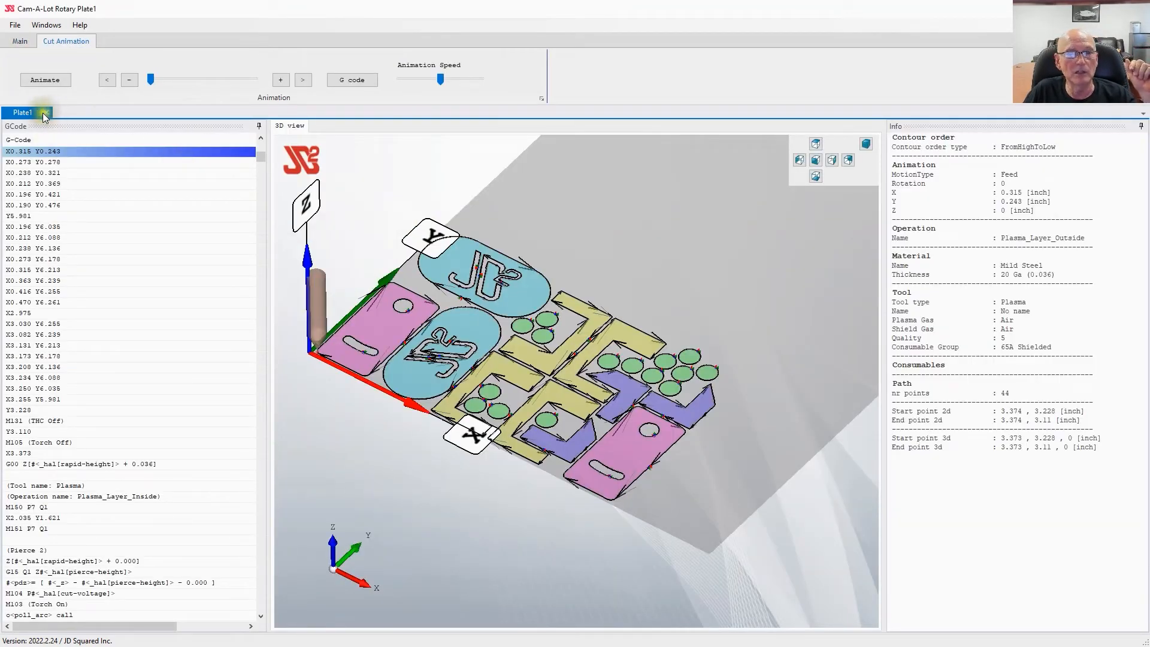
click(43, 114)
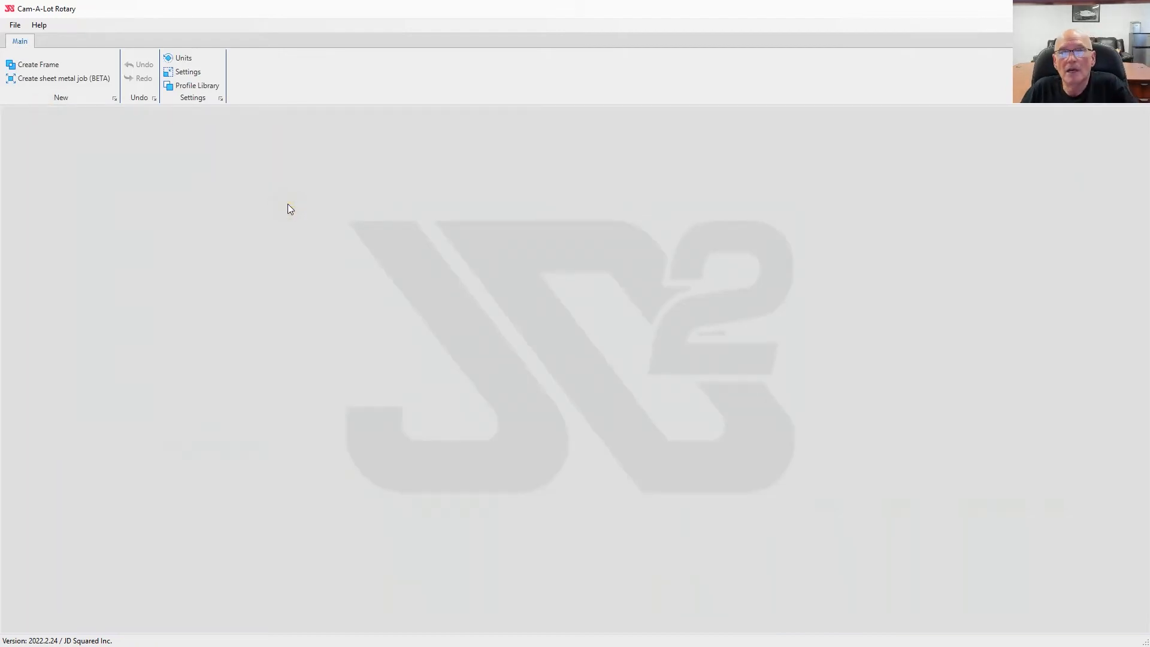
Create a sheet metal job using 13.dxf from Test Pieces Flats as the raw plate, then close the raw plate tool.
click(66, 79)
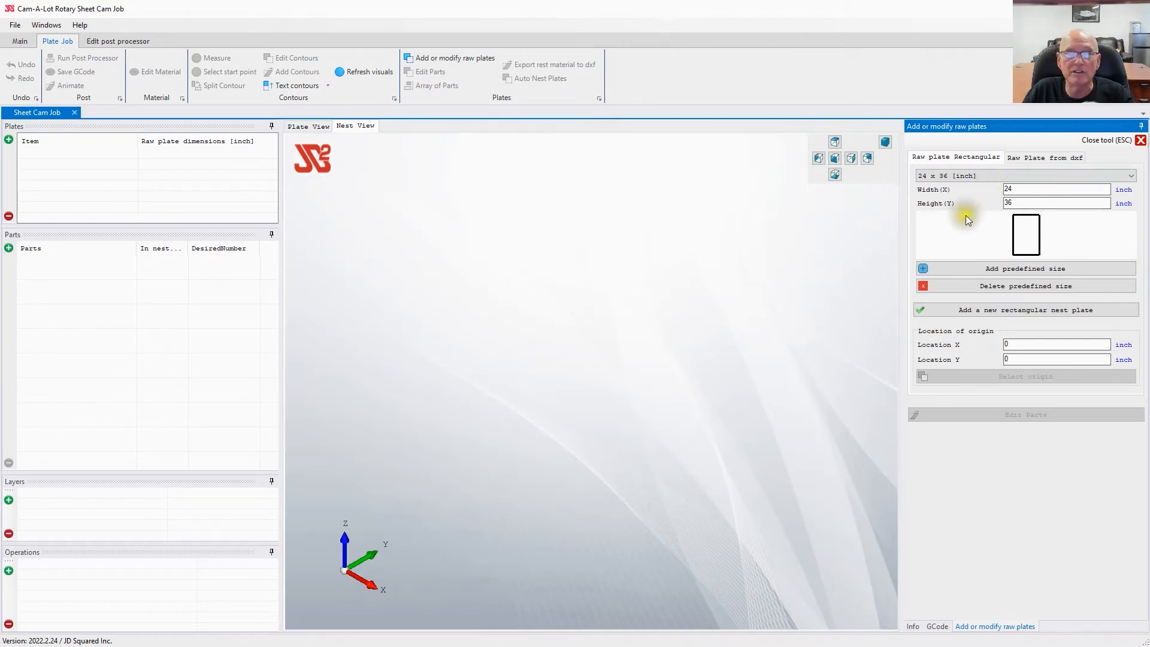
click(1015, 157)
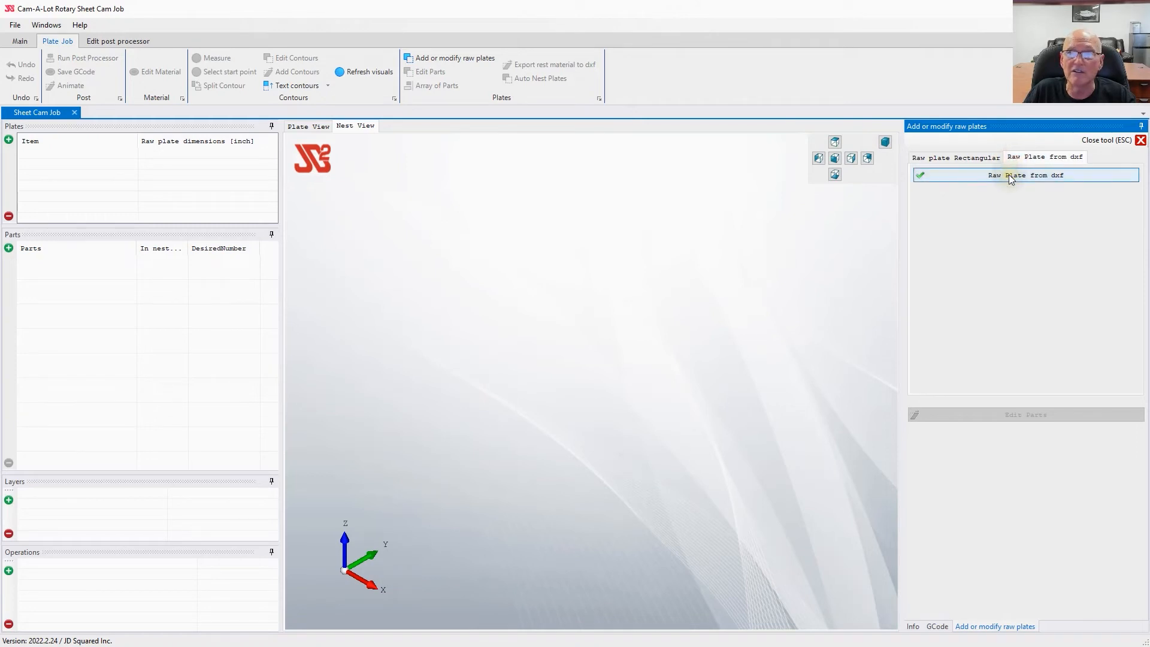
click(1008, 175)
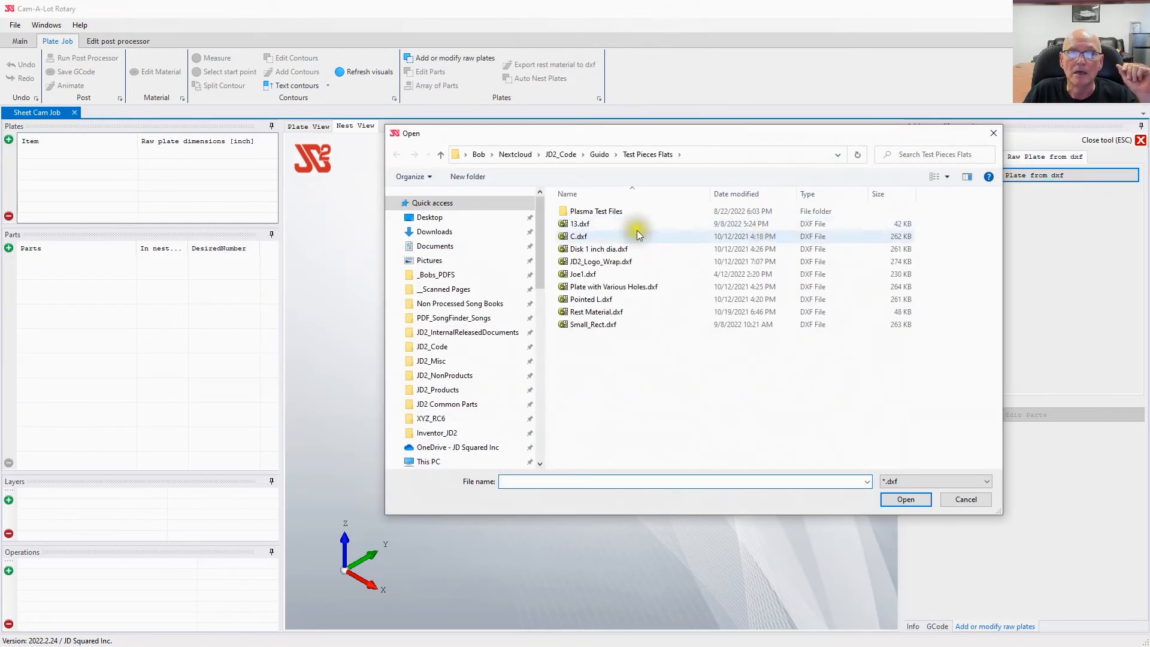
double_click(578, 223)
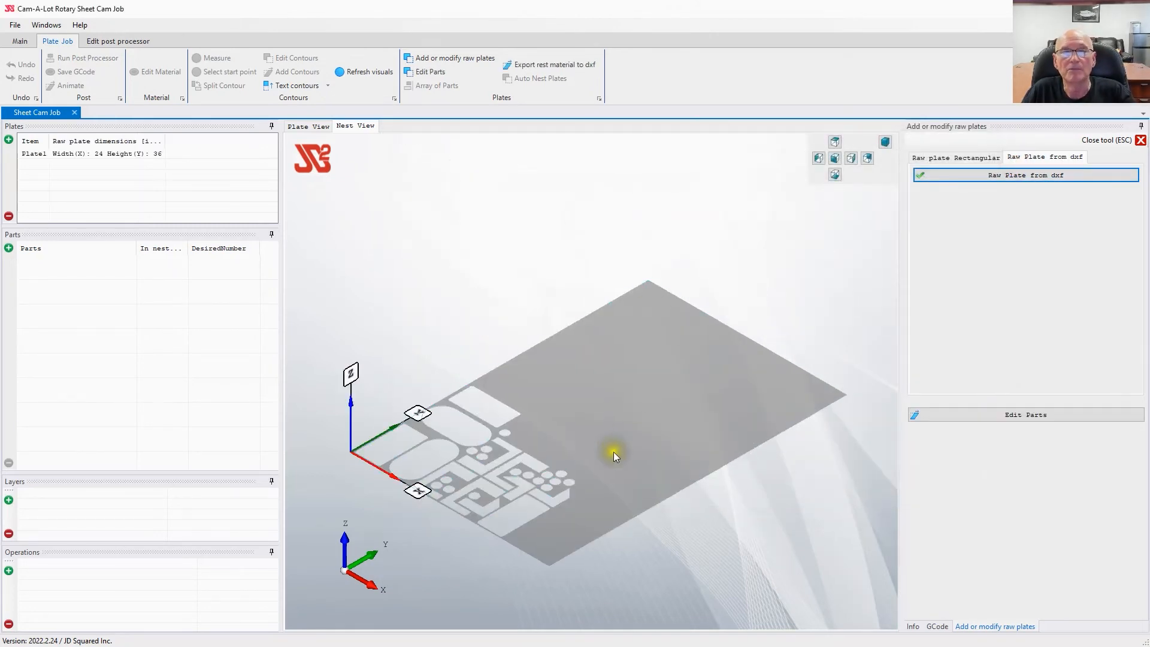
scroll(433, 526, up, 3)
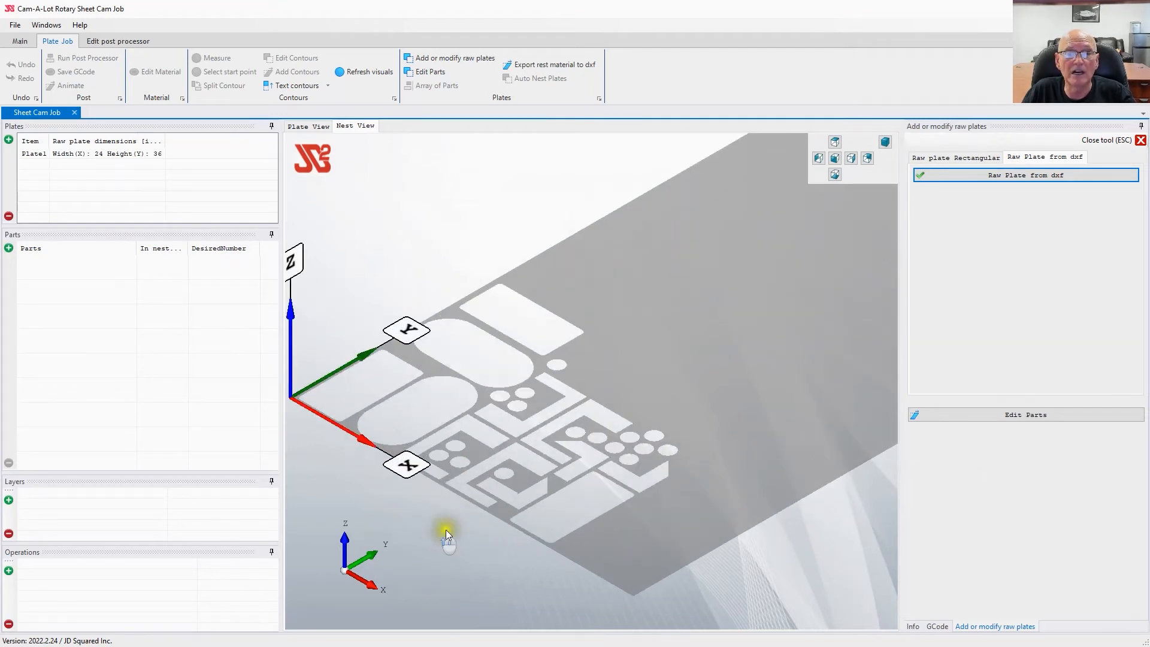
scroll(455, 277, down, 2)
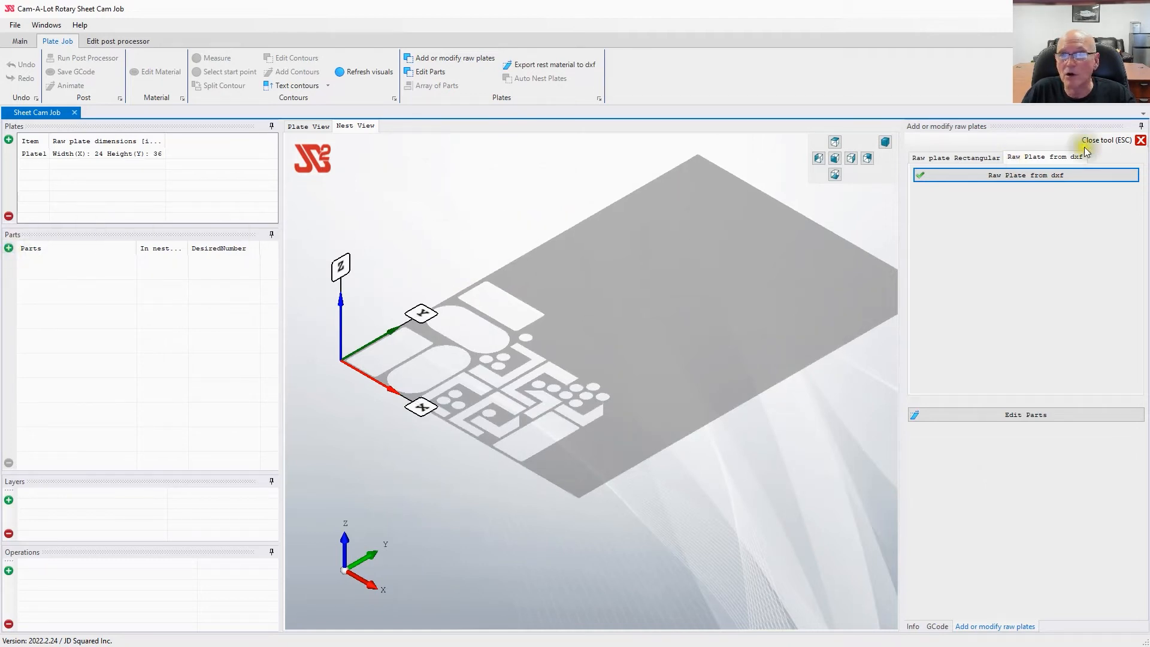
click(1112, 140)
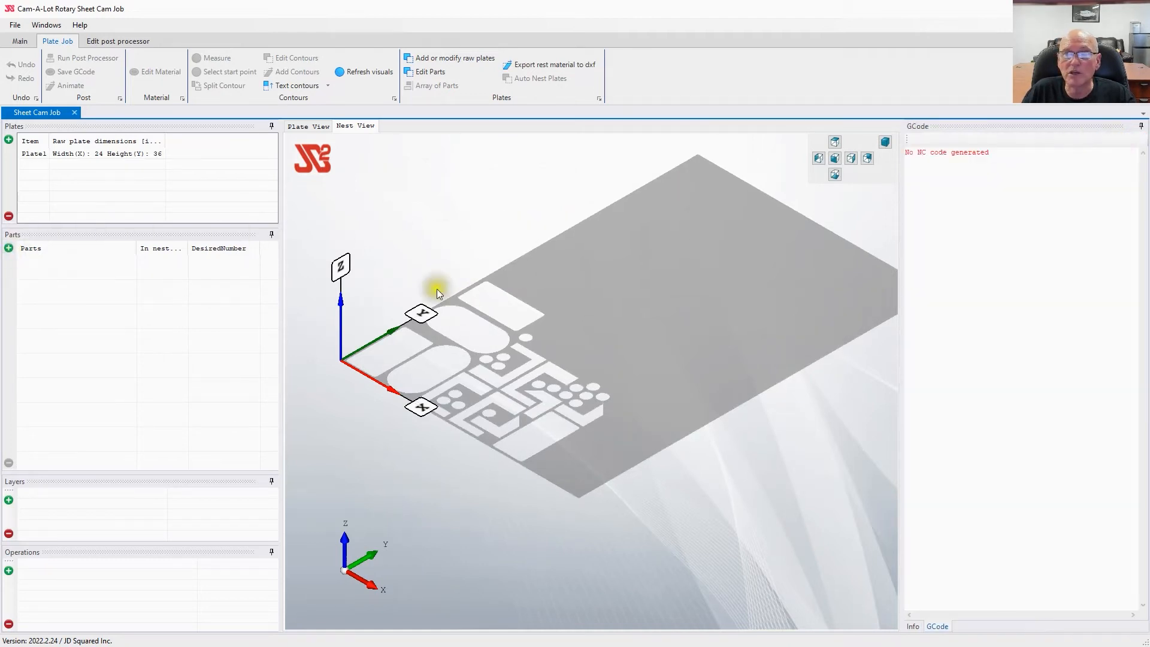
Add Joe1.dxf to the parts list and examine its contours in the plate view.
click(8, 247)
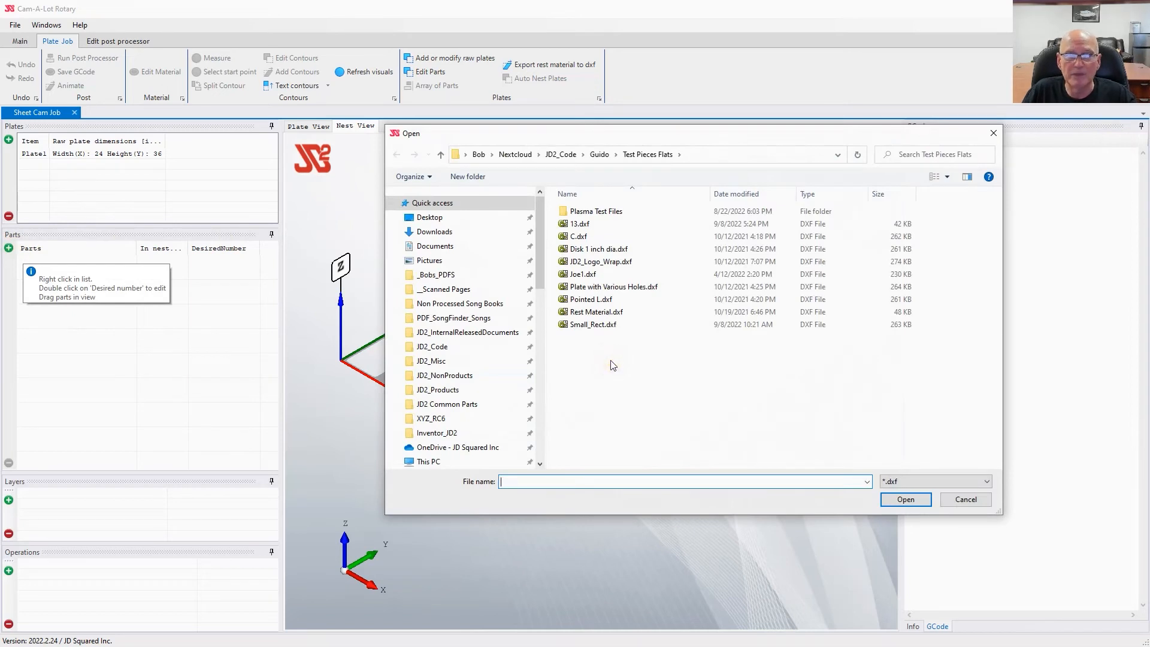
double_click(582, 275)
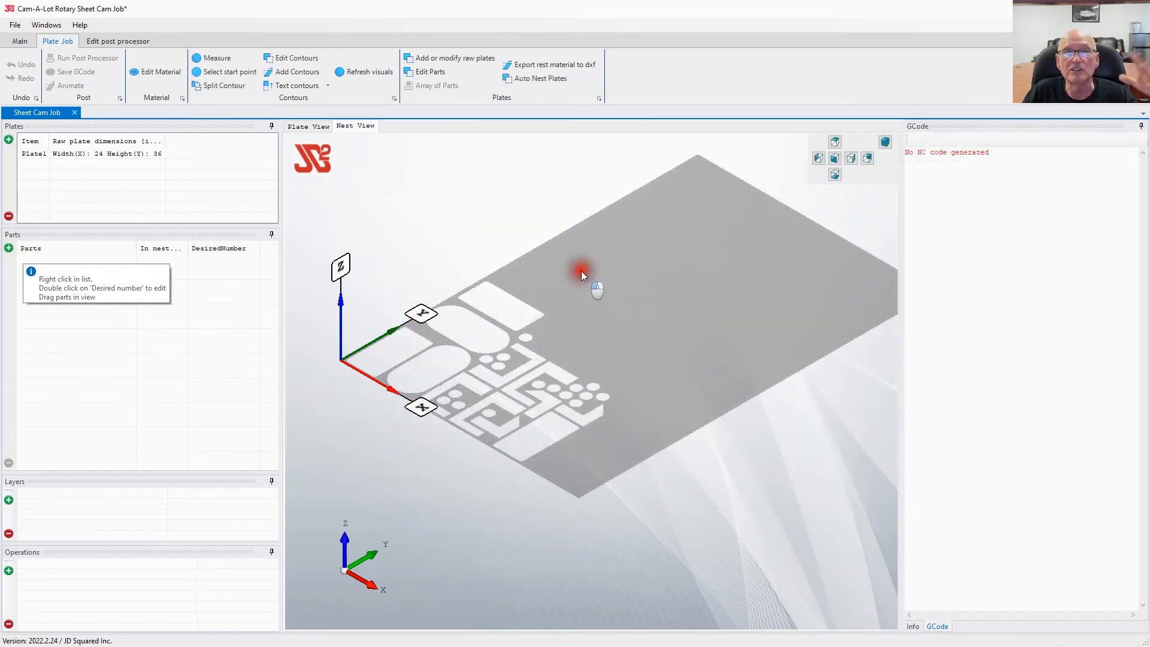
click(73, 333)
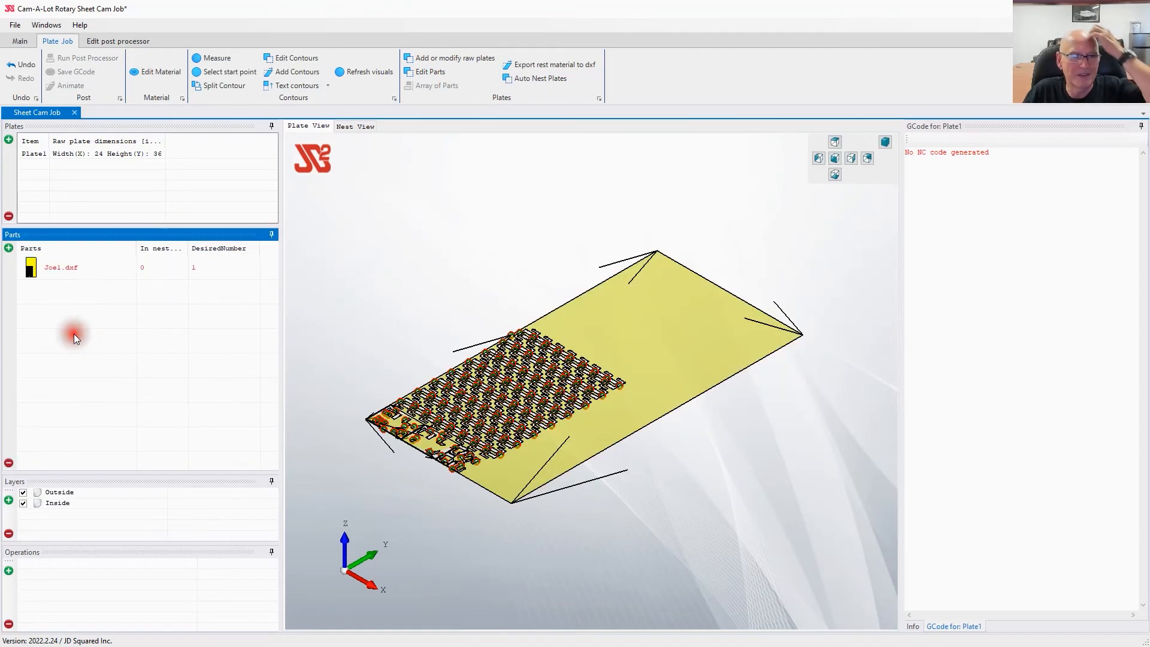
scroll(441, 430, up, 3)
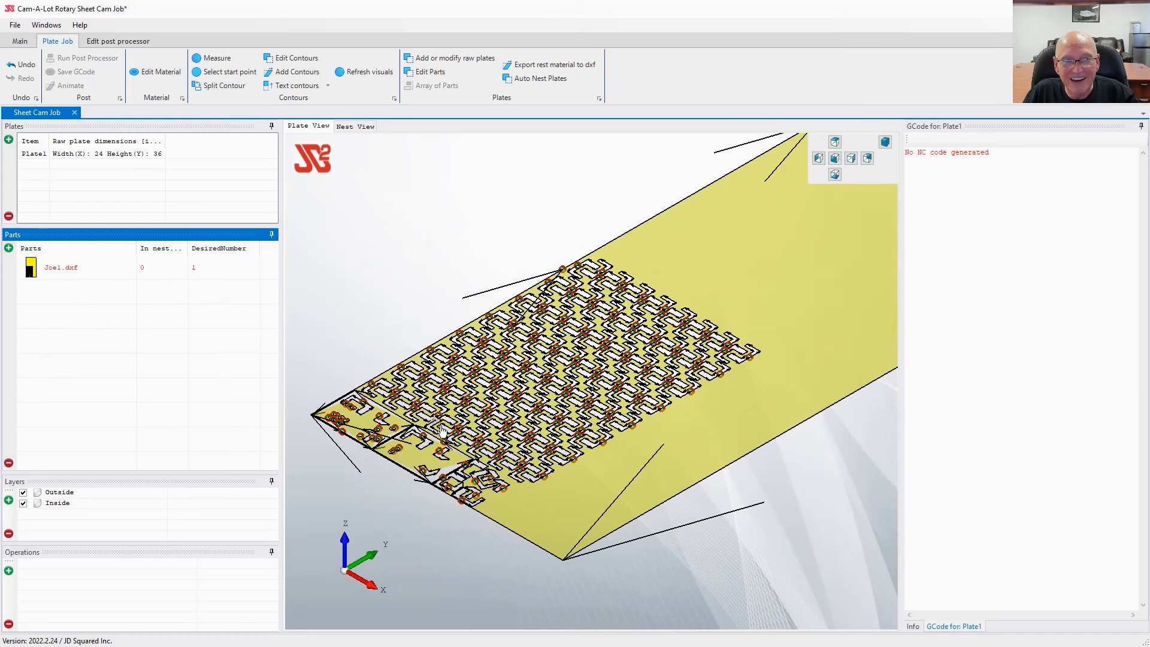
scroll(441, 430, down, 2)
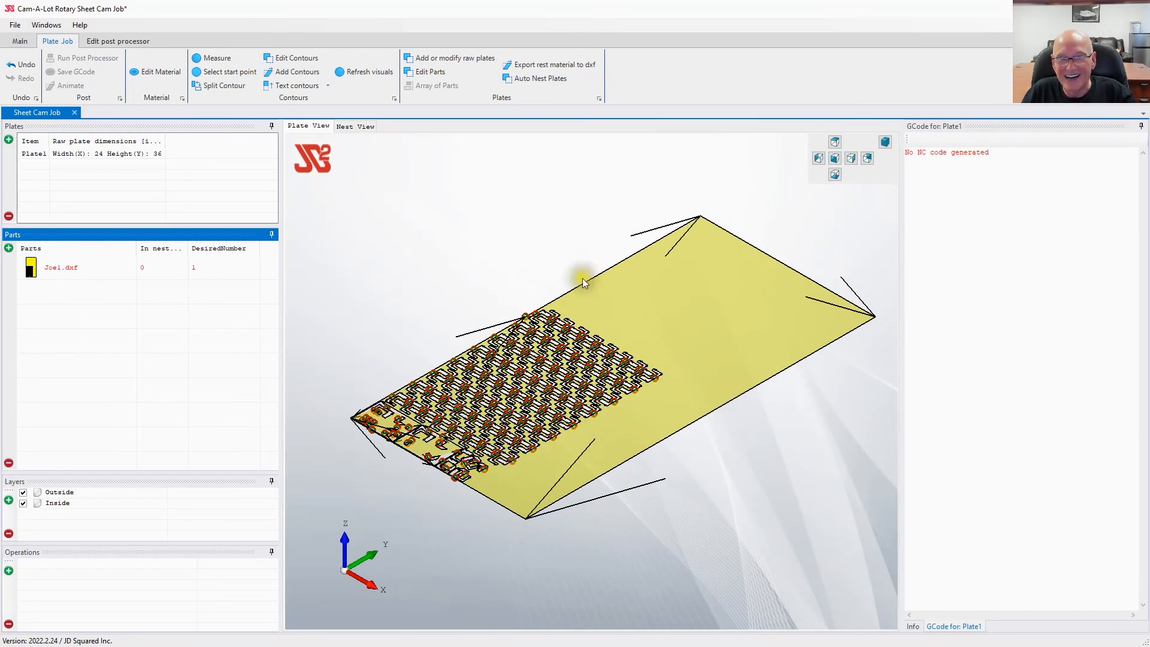
scroll(466, 464, up, 4)
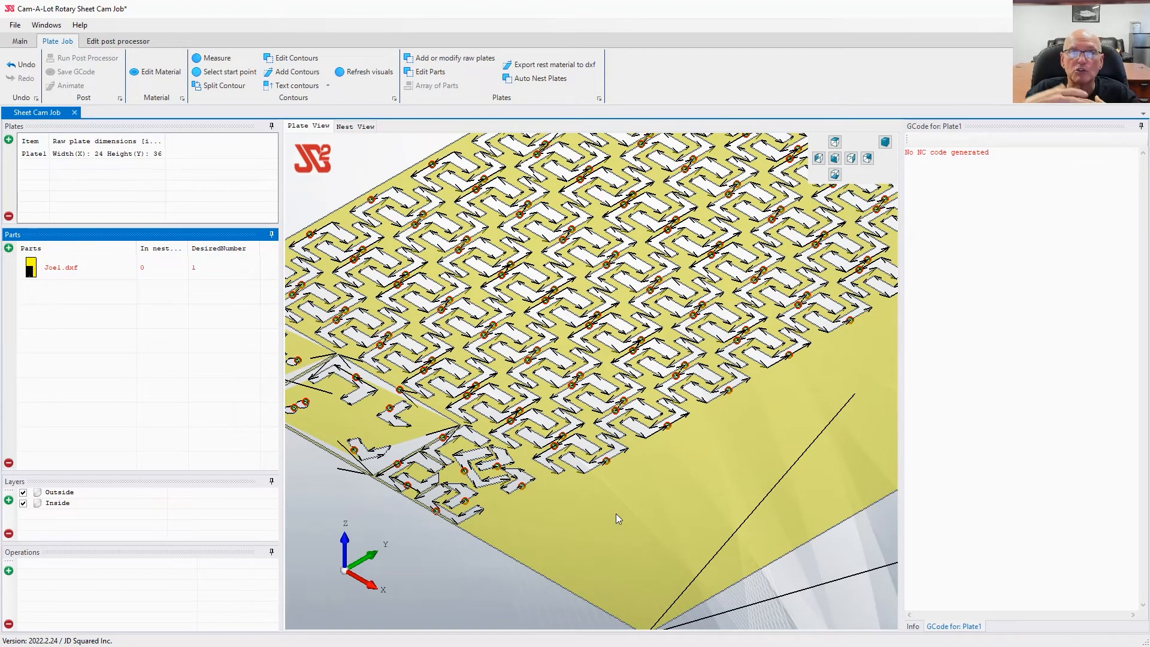
scroll(622, 534, down, 3)
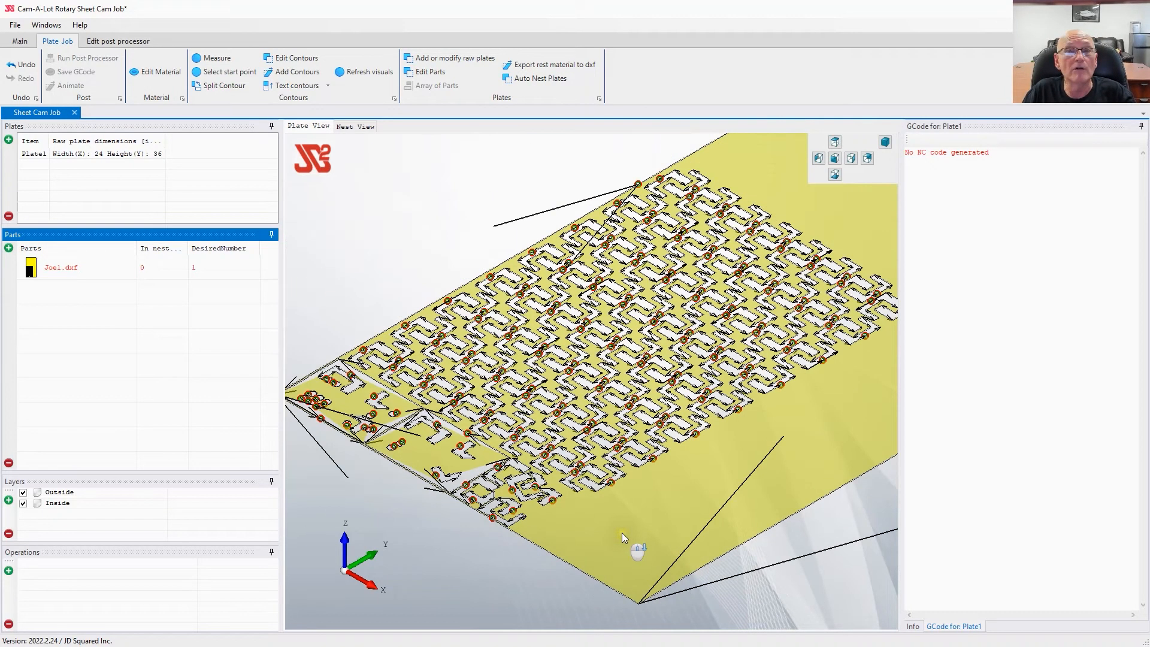
Delete Joe1.dxf from the parts list.
click(77, 267)
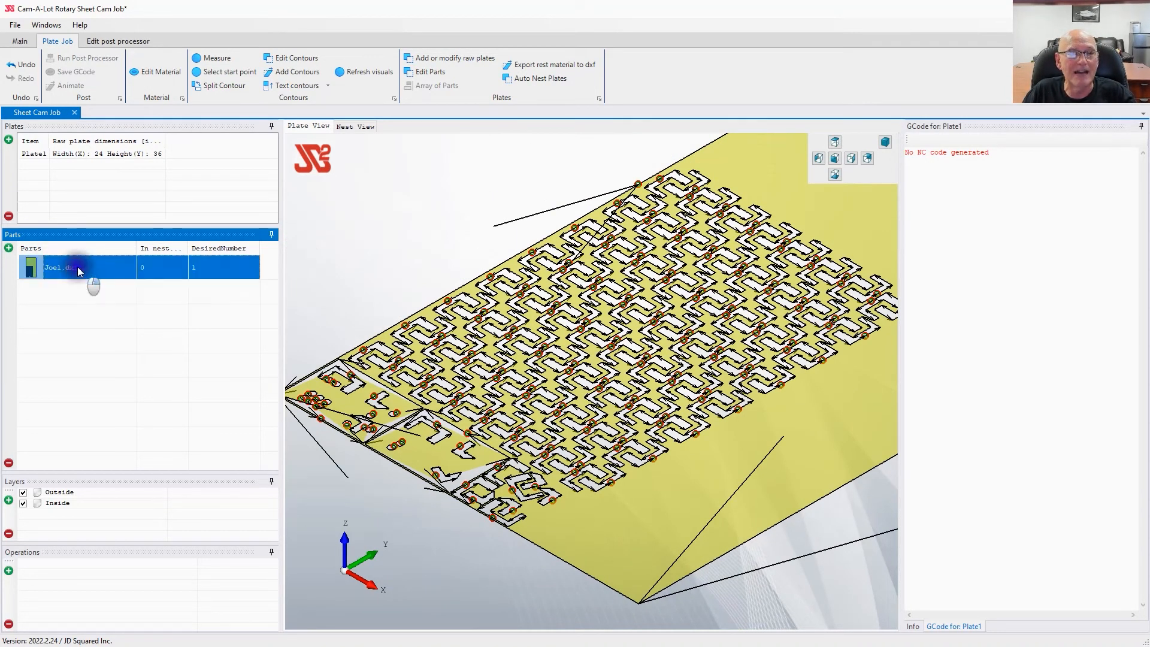
right_click(78, 267)
click(108, 283)
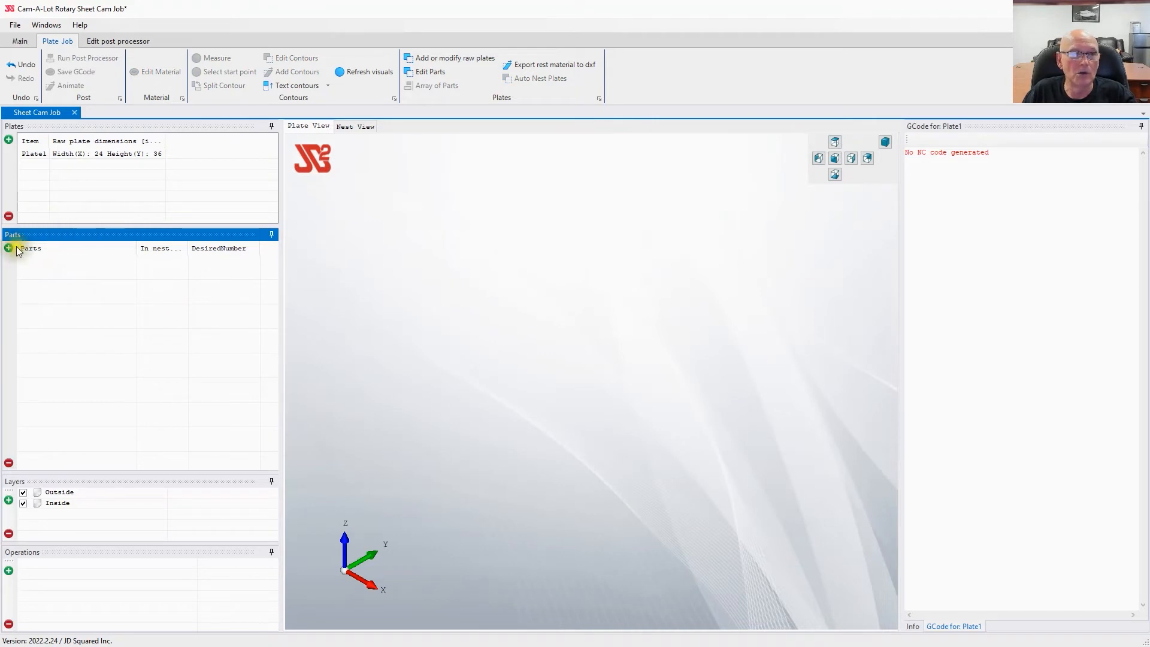
Add JD2_Logo_Wrap.dxf to the job and place one copy in the nest on solid material beside the existing cutouts.
click(9, 248)
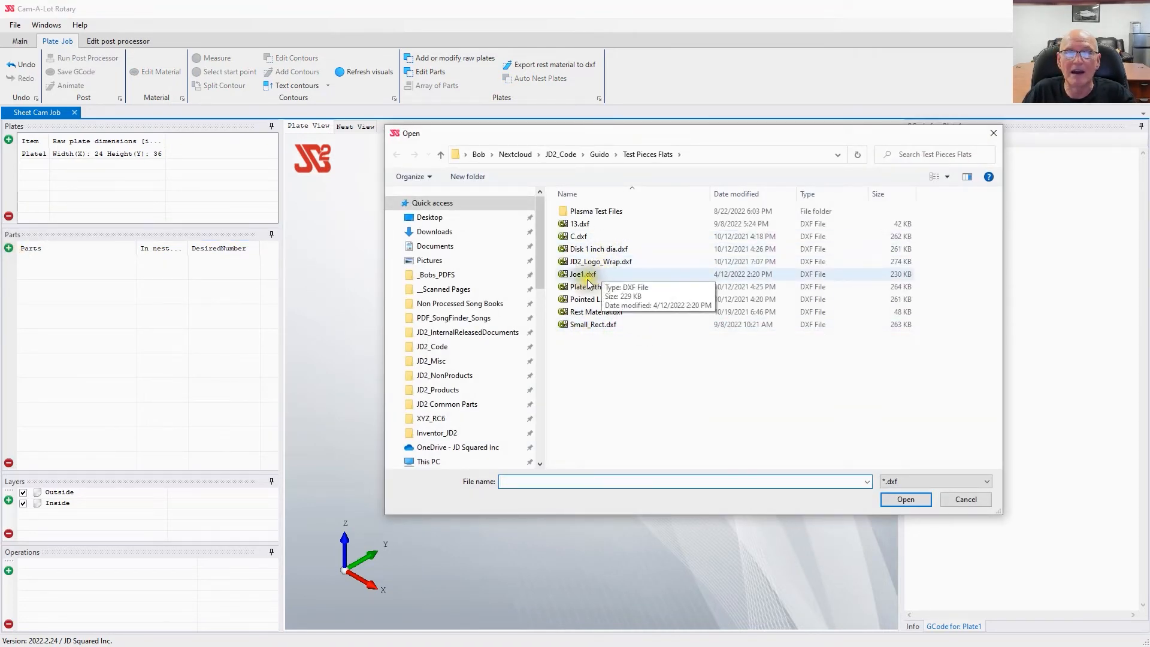
click(607, 263)
double_click(606, 263)
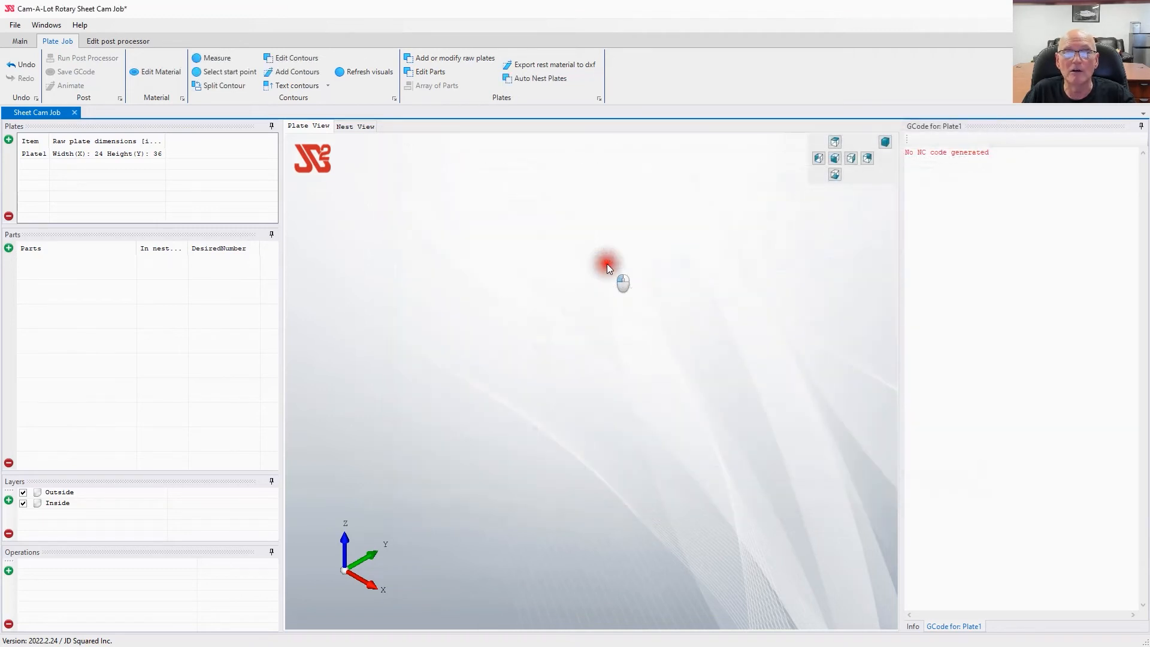
click(352, 128)
drag(30, 267, 578, 353)
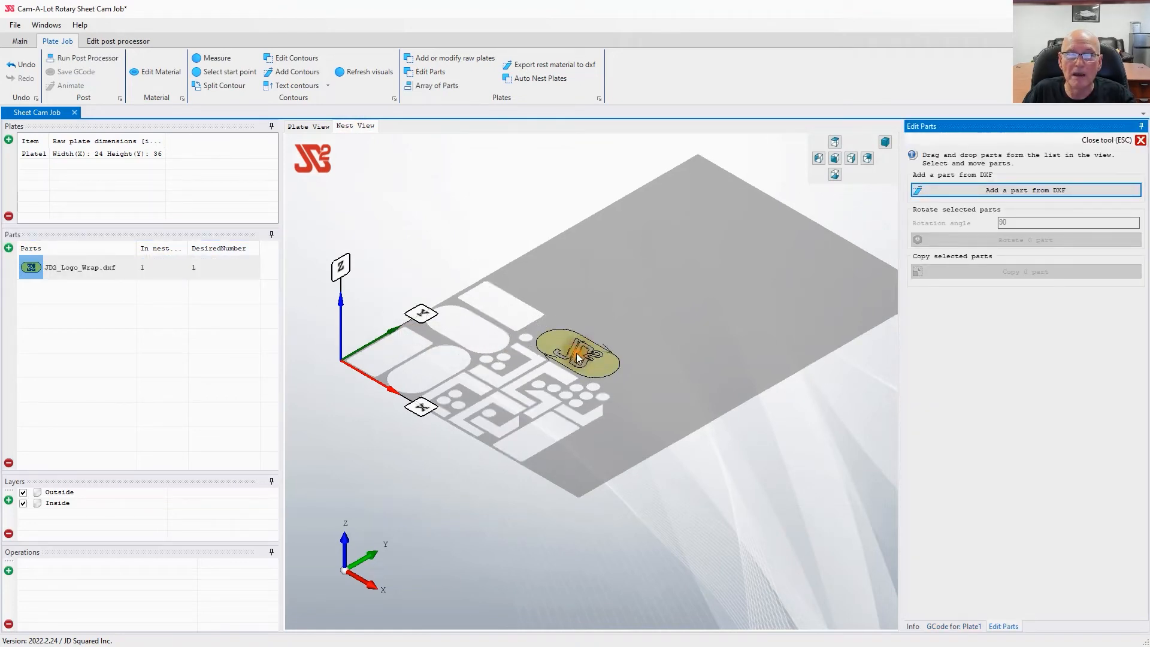
click(486, 310)
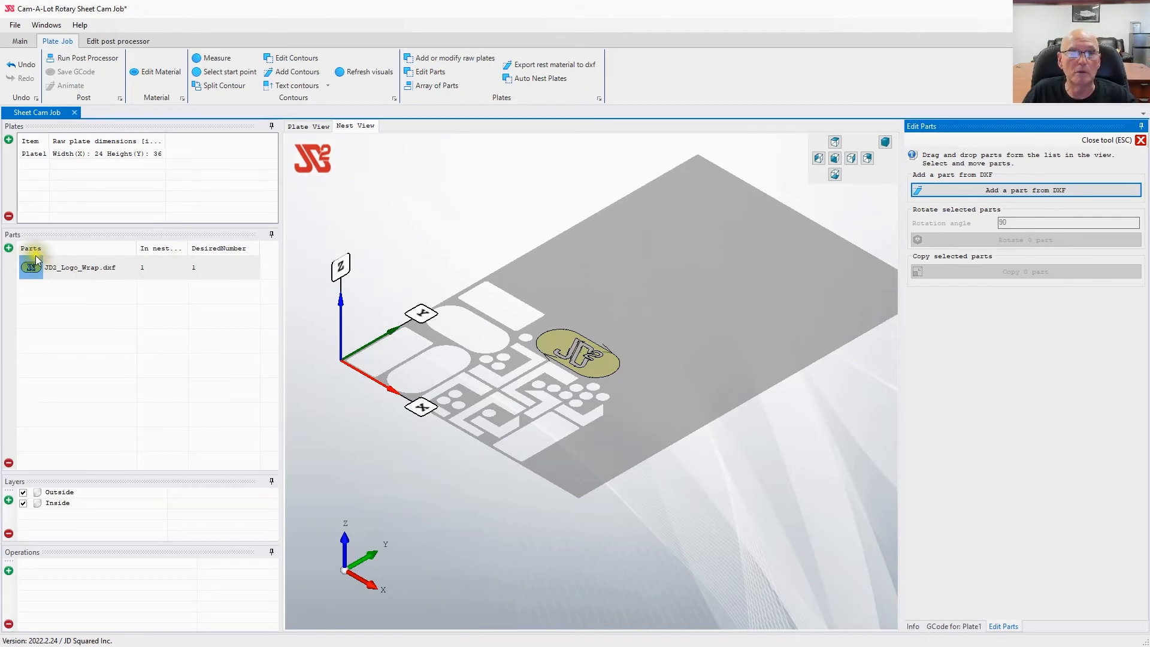
Add Disk 1 inch dia.dxf and place four copies on the plate, one beside the logo and three in the leftover material between cutouts.
click(9, 248)
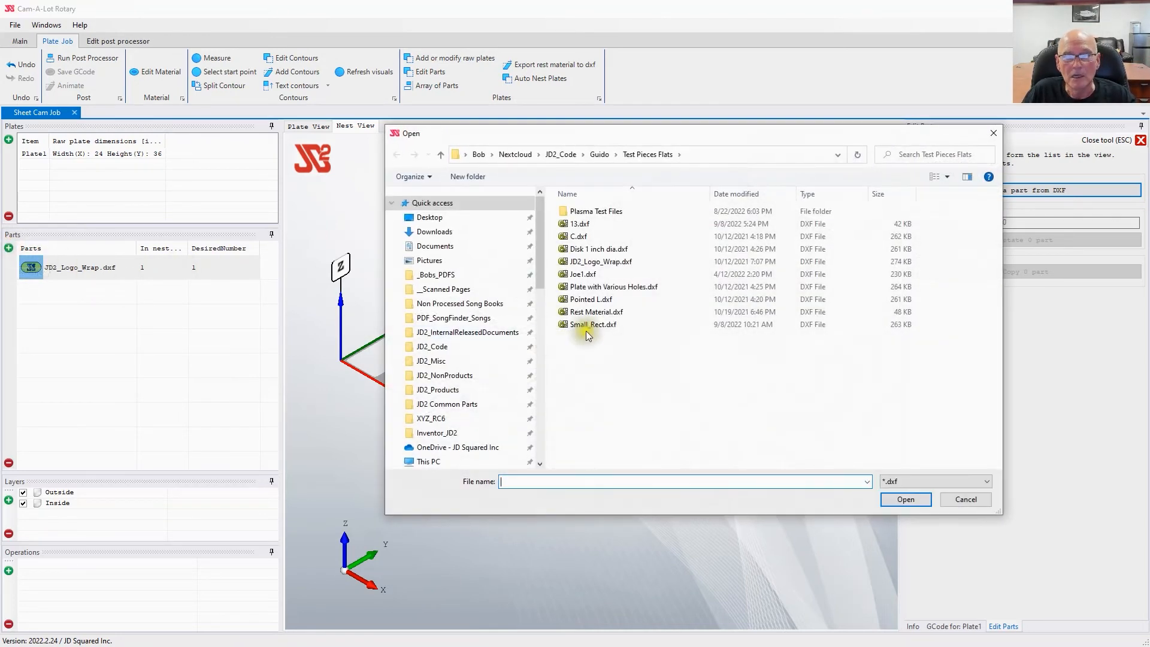
double_click(578, 248)
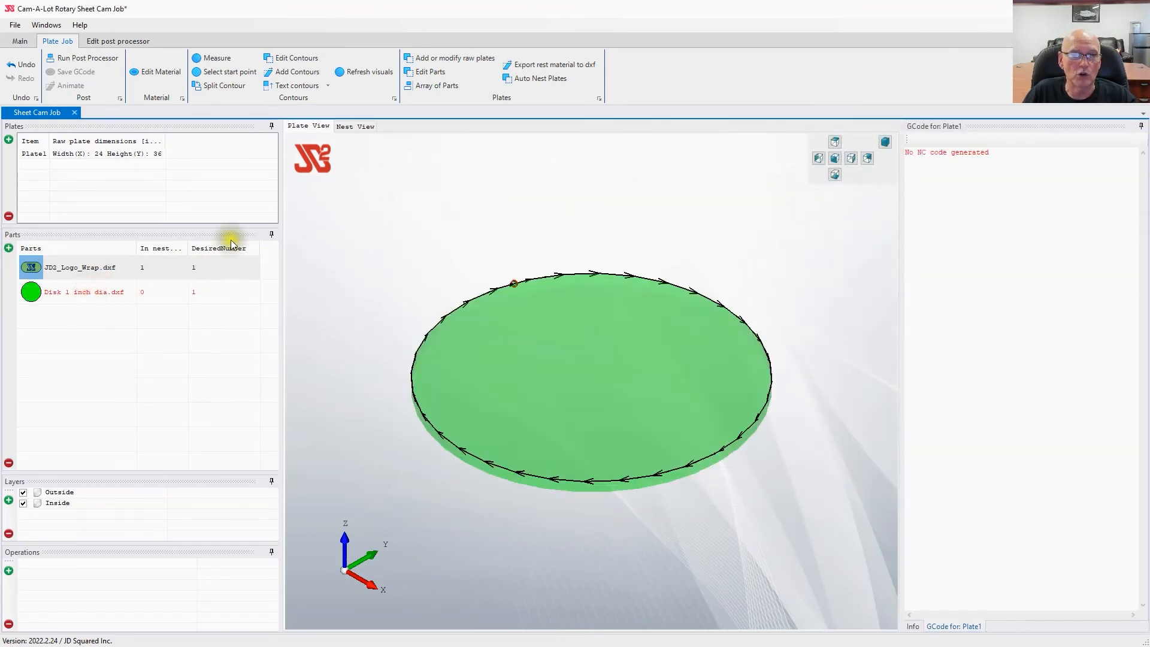
click(356, 126)
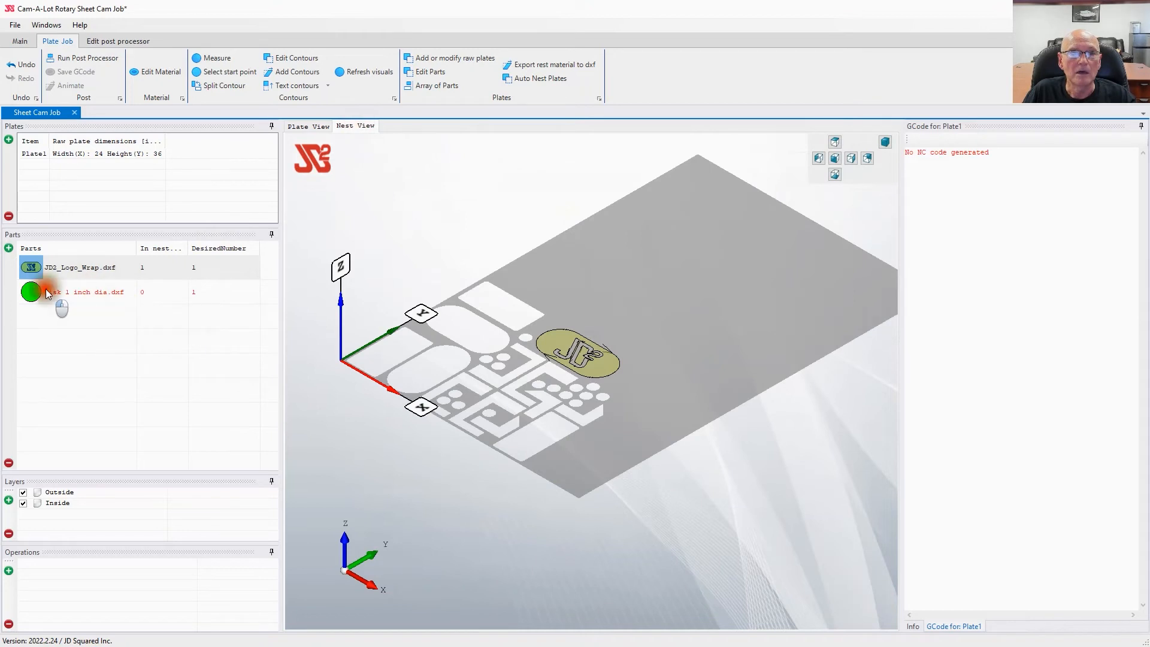
drag(41, 293, 551, 321)
scroll(537, 398, up, 5)
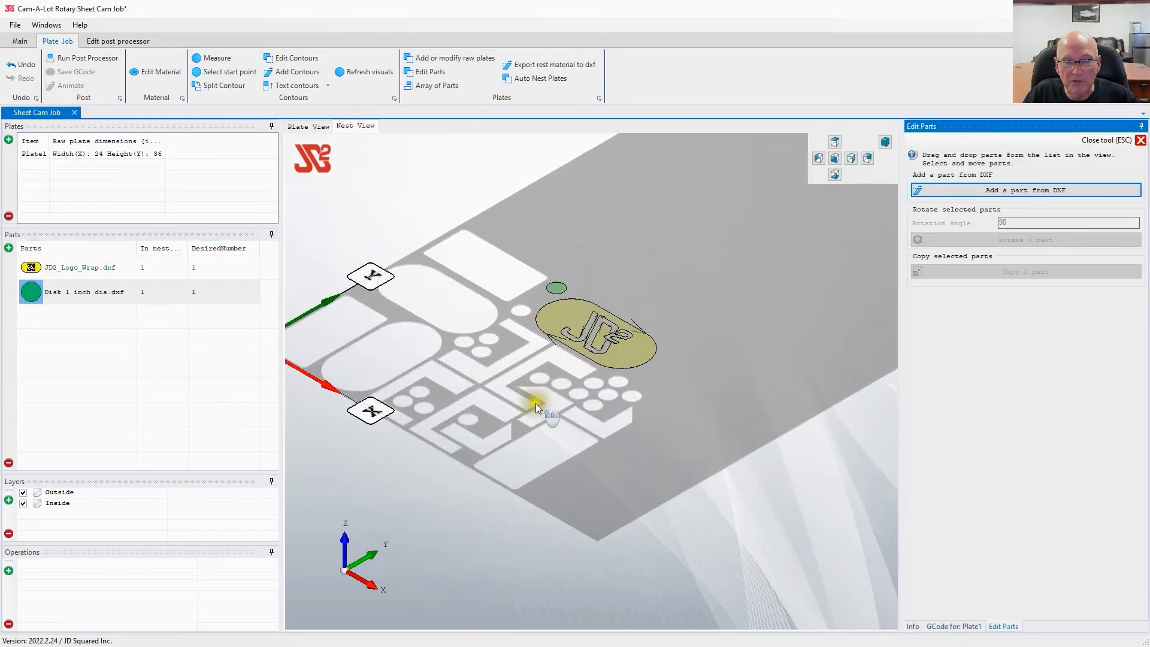
drag(30, 279, 461, 425)
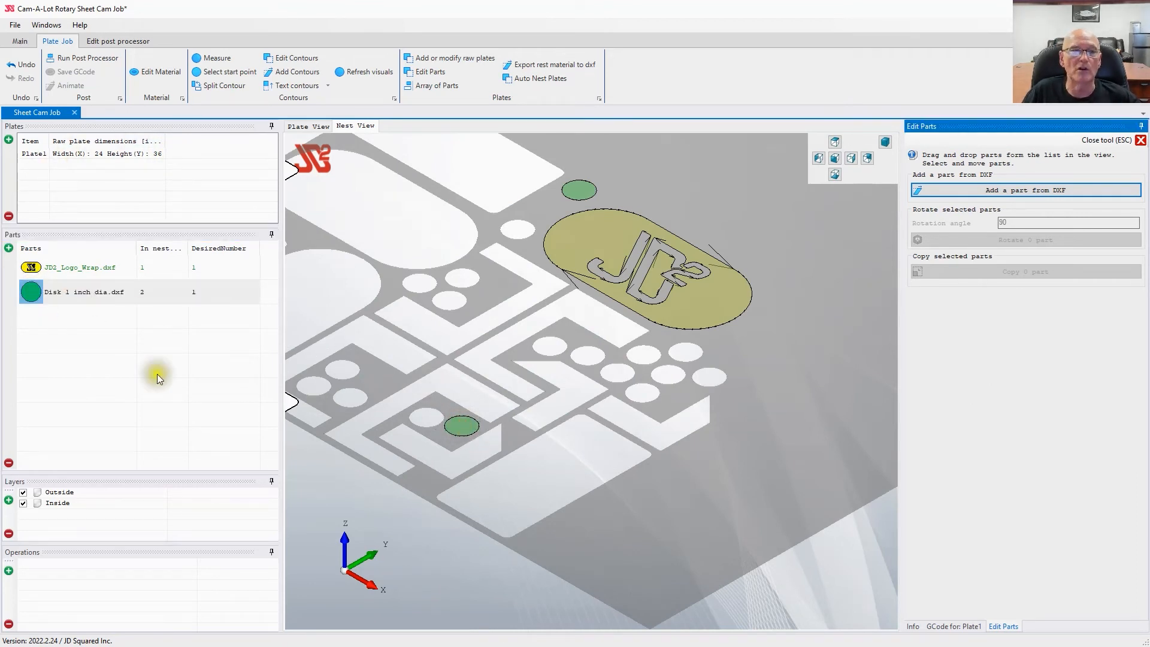
drag(54, 303, 501, 284)
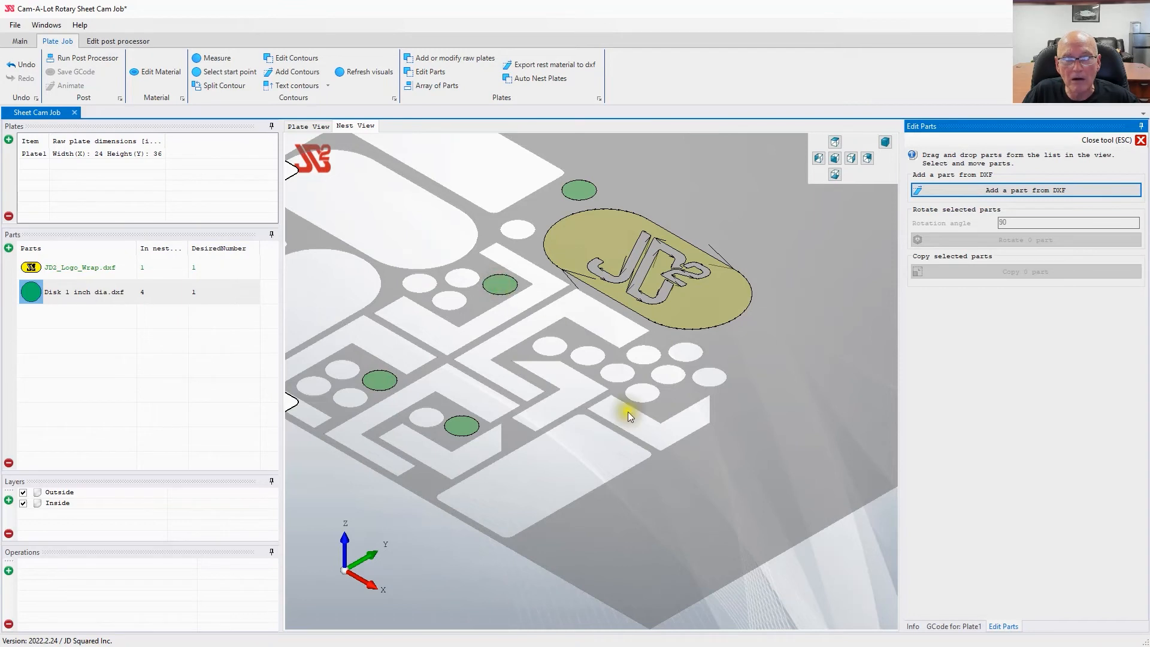
scroll(623, 415, down, 3)
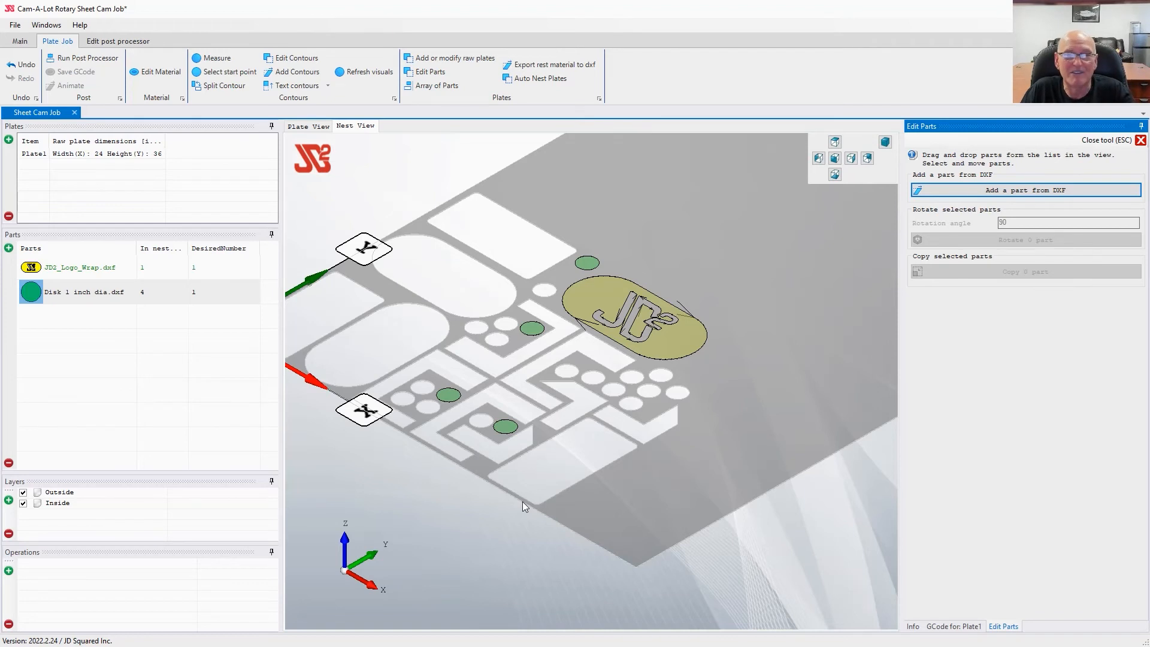
click(431, 522)
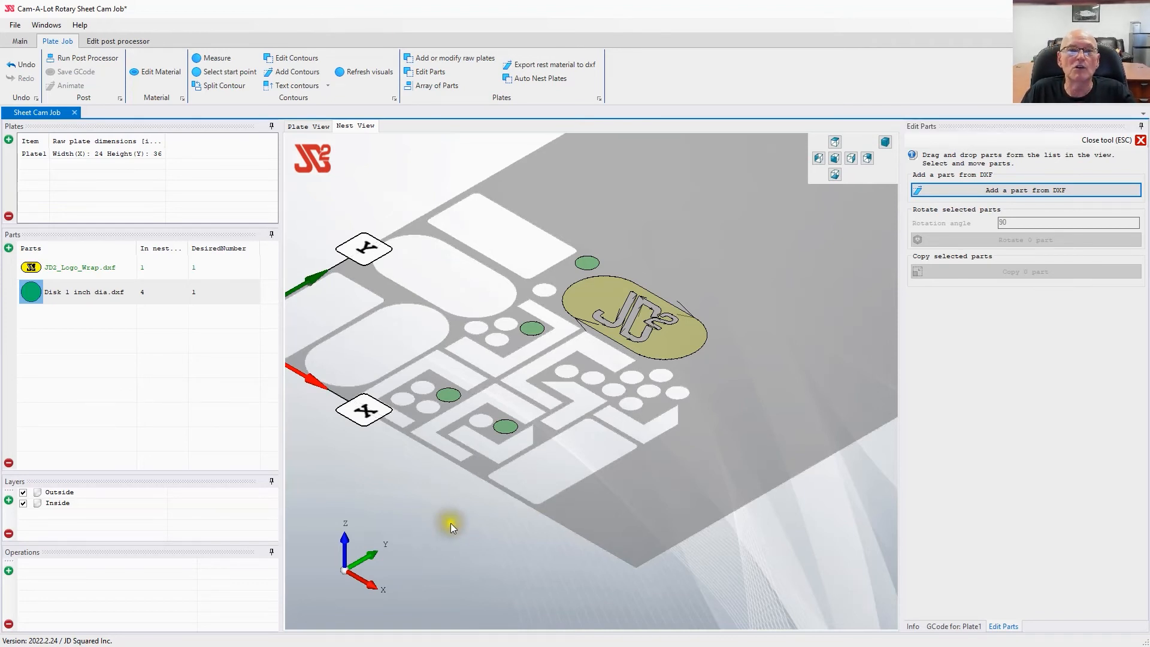
scroll(450, 523, up, 2)
scroll(453, 529, down, 2)
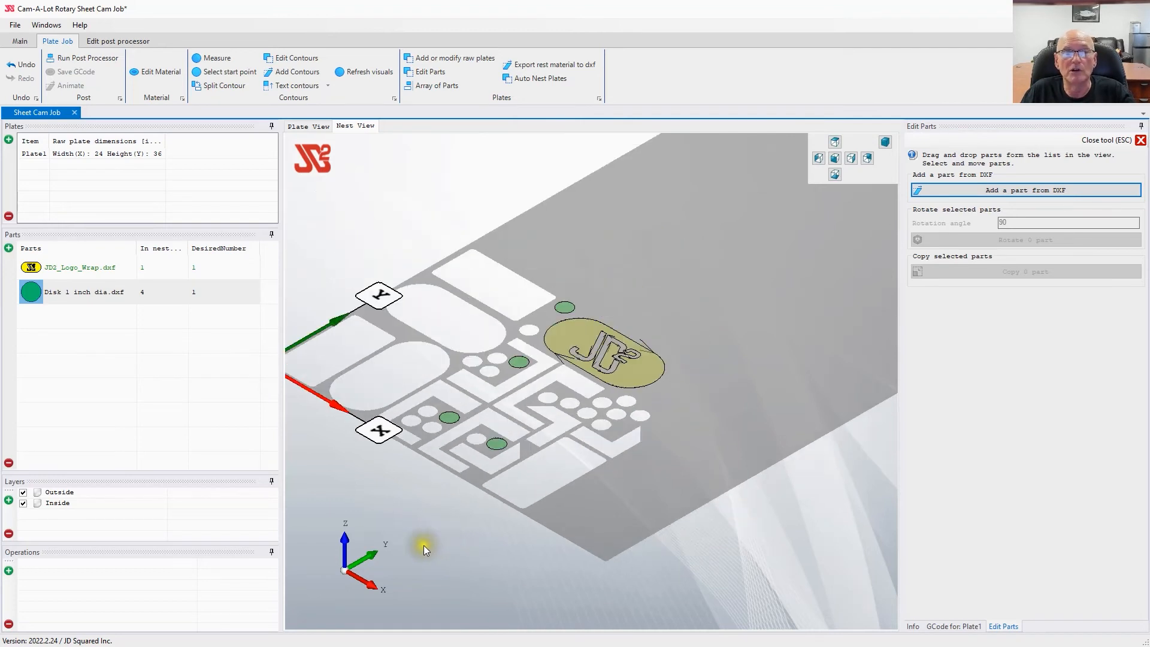
right_drag(423, 545, 486, 532)
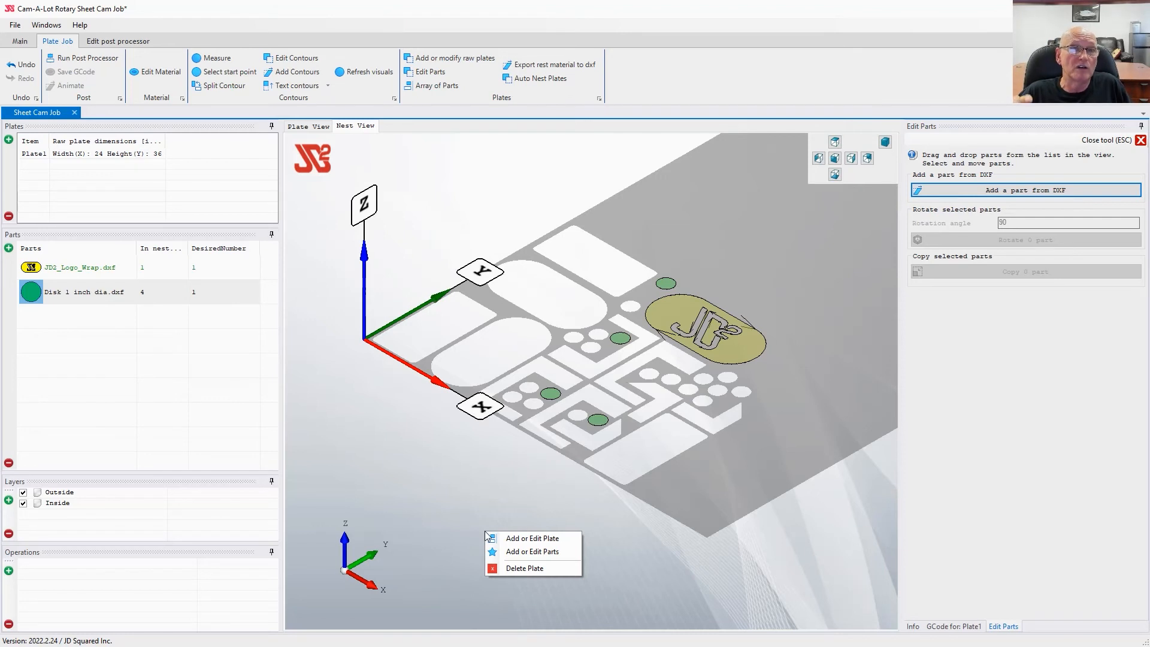
click(492, 204)
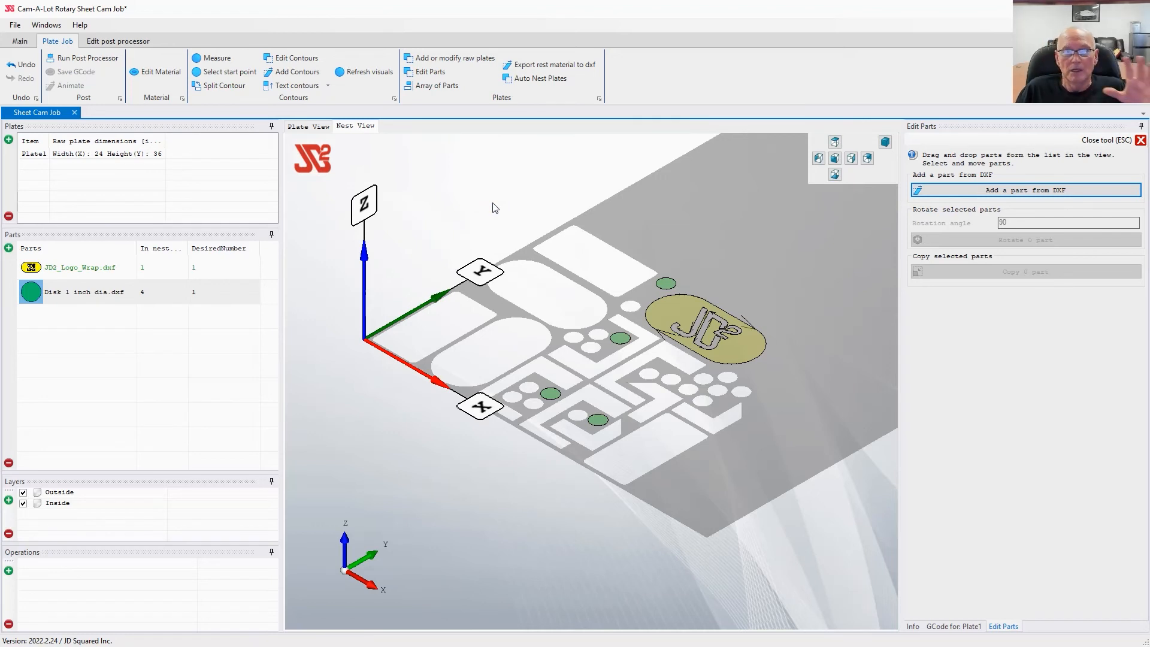
Close the part editing tool and try to run the post processor on the rest material nest.
click(1100, 143)
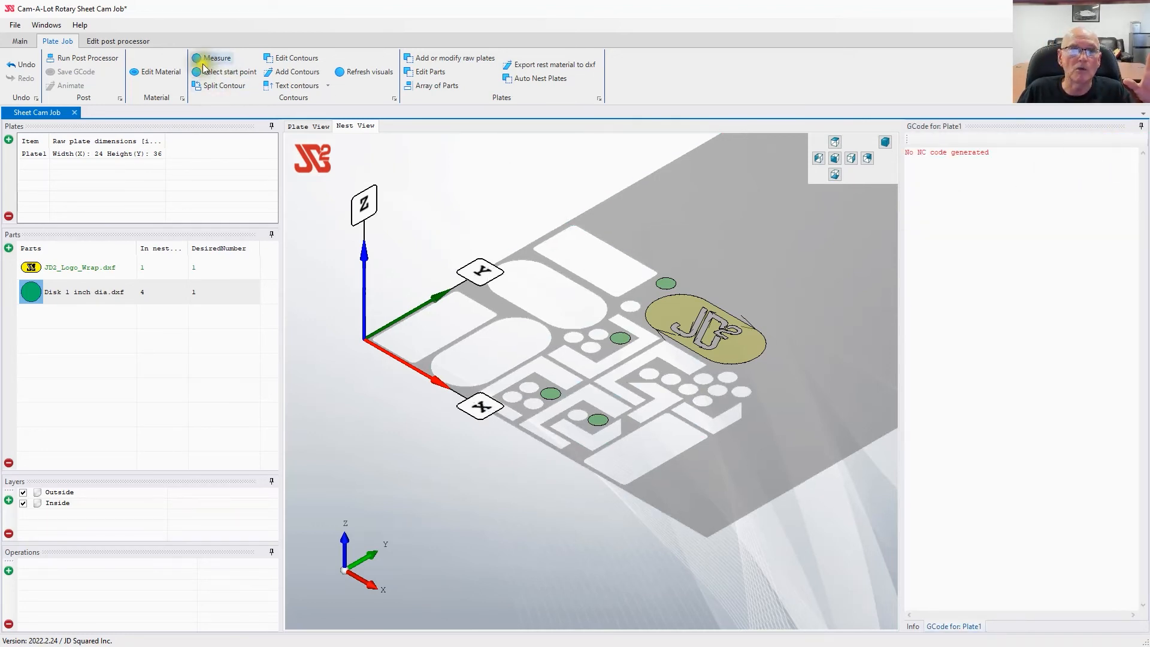
click(84, 63)
click(601, 468)
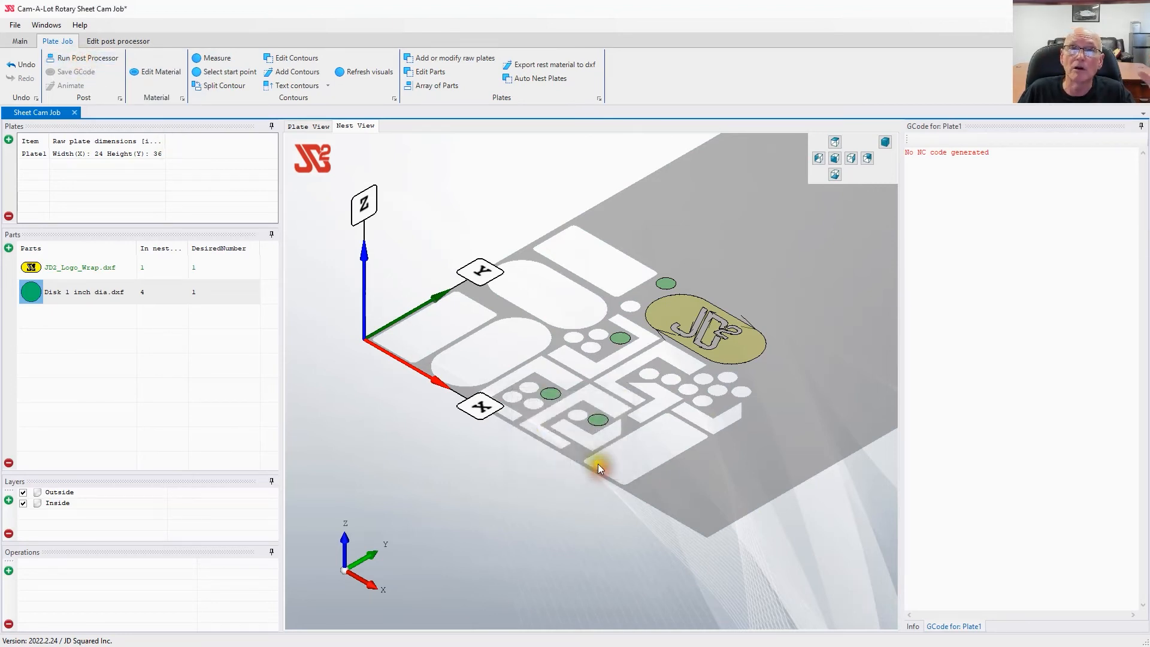
Create plasma cutting operations for all layers using the 65A Shielded consumables.
click(9, 570)
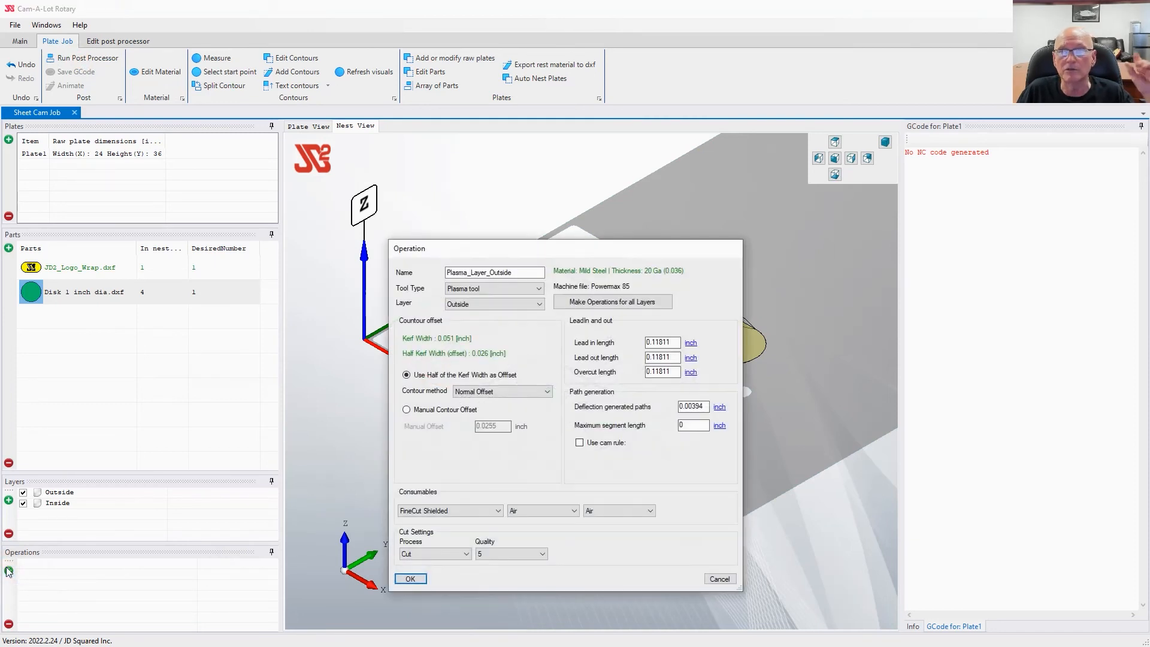
click(433, 513)
click(436, 530)
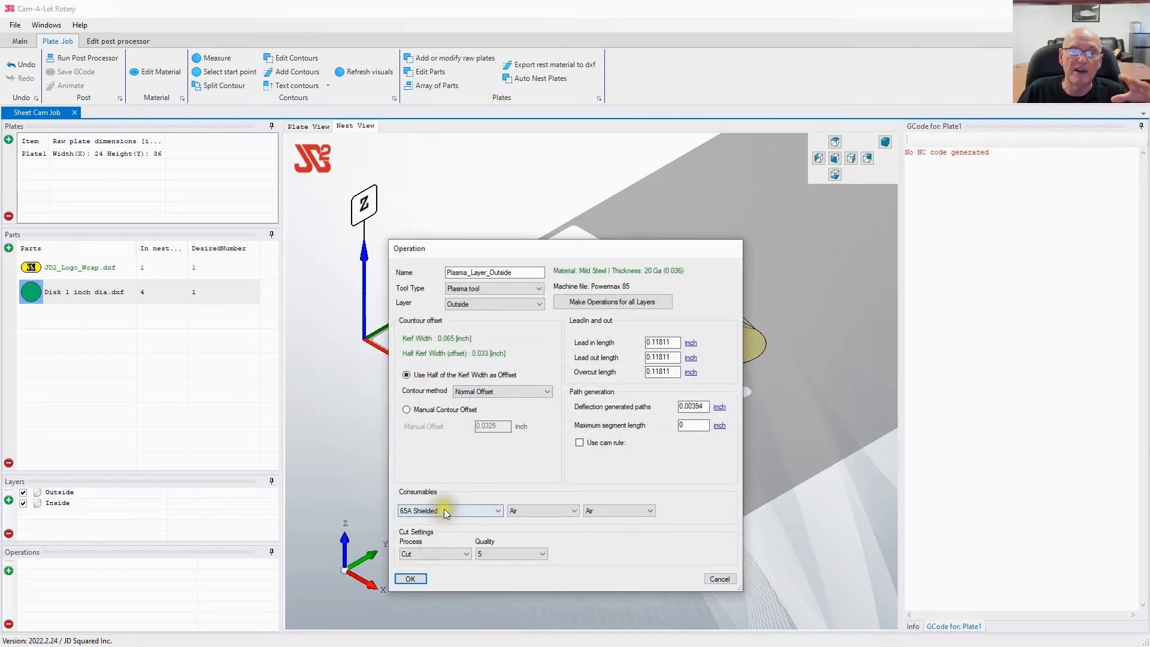
click(611, 305)
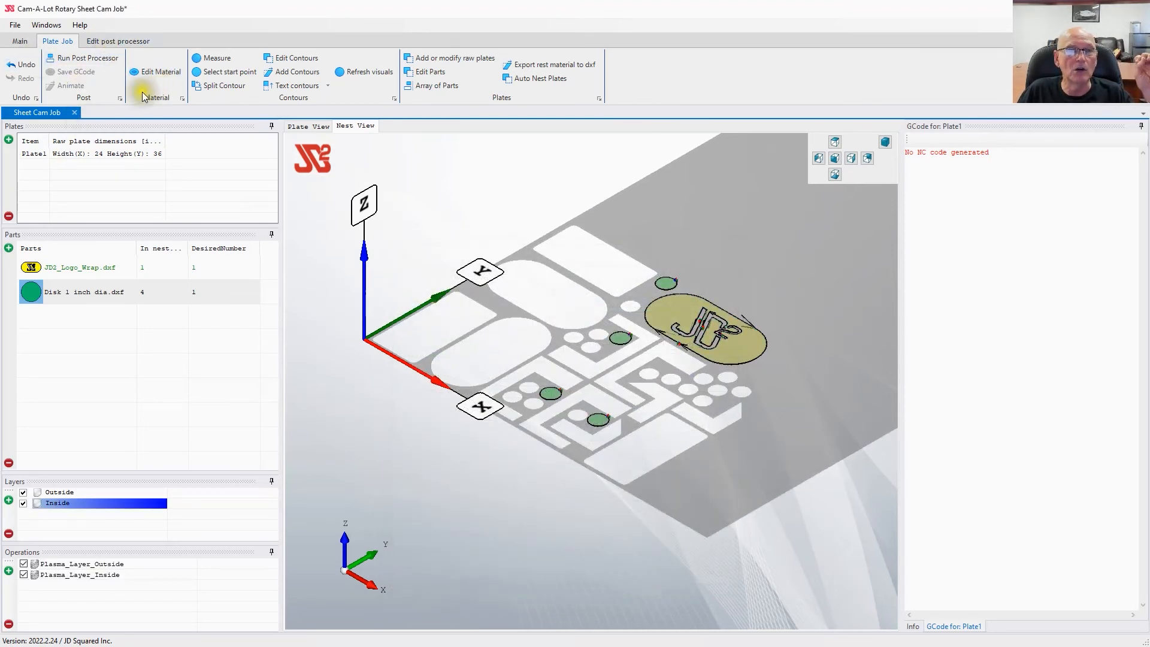
Run the post processor and save the G-code as fun times.ngc, replacing the existing file.
click(80, 59)
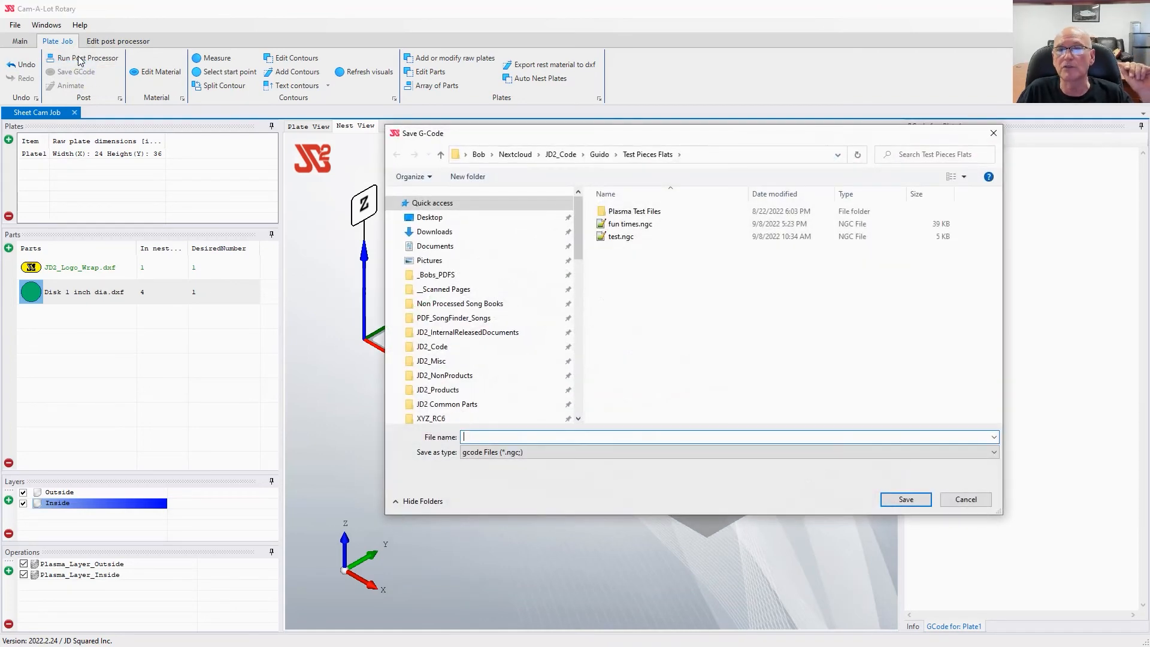
double_click(629, 224)
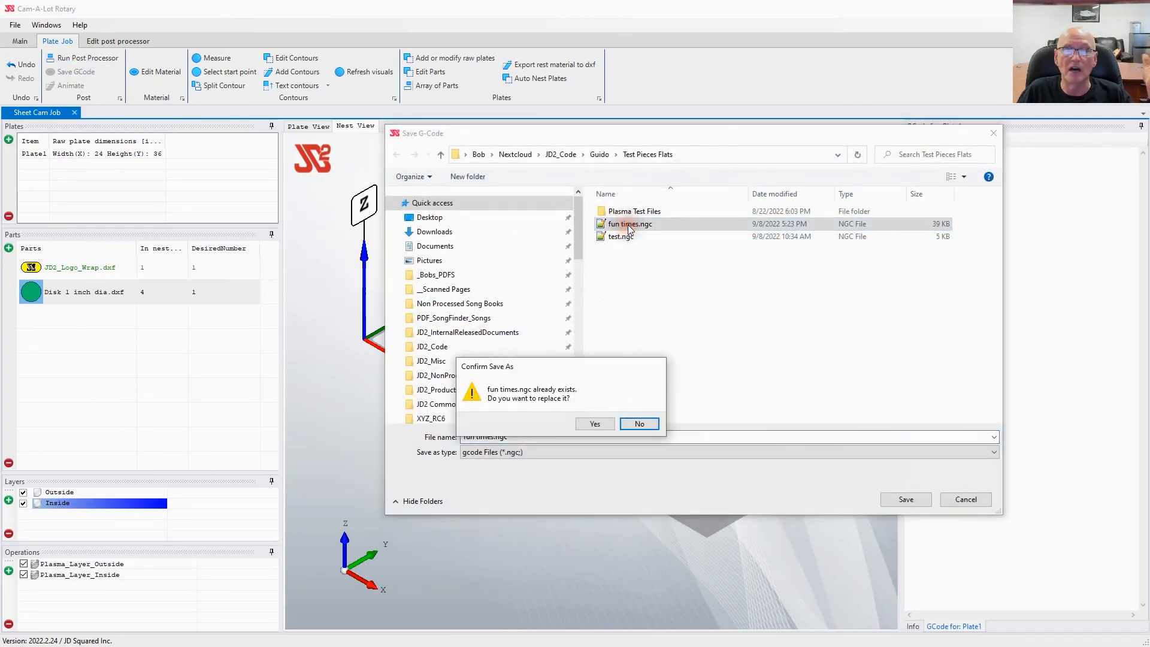
click(590, 422)
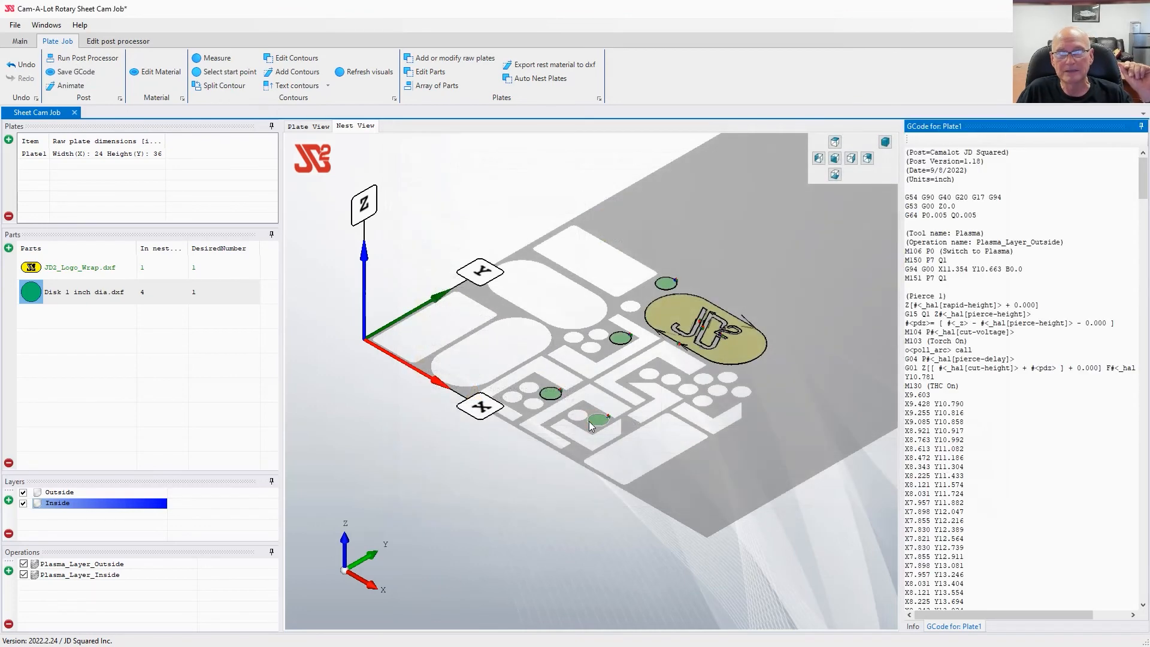
Open the cut animation, scrub through the toolpath around the JD2 logo, and return to the sheet cam job.
click(67, 85)
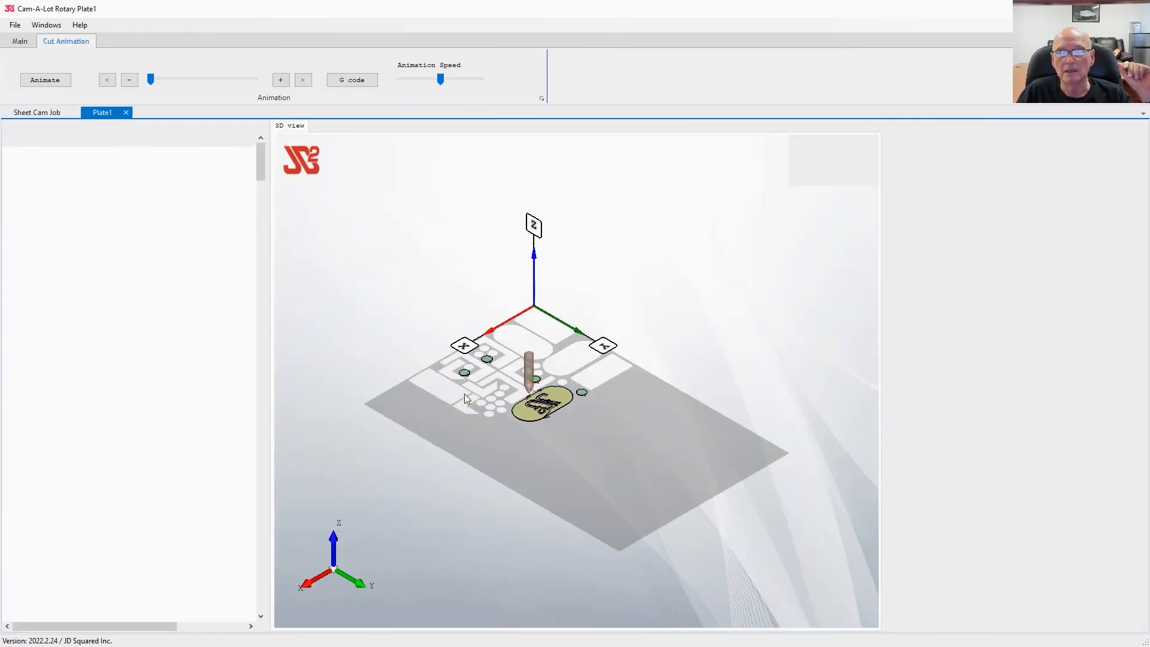
click(496, 418)
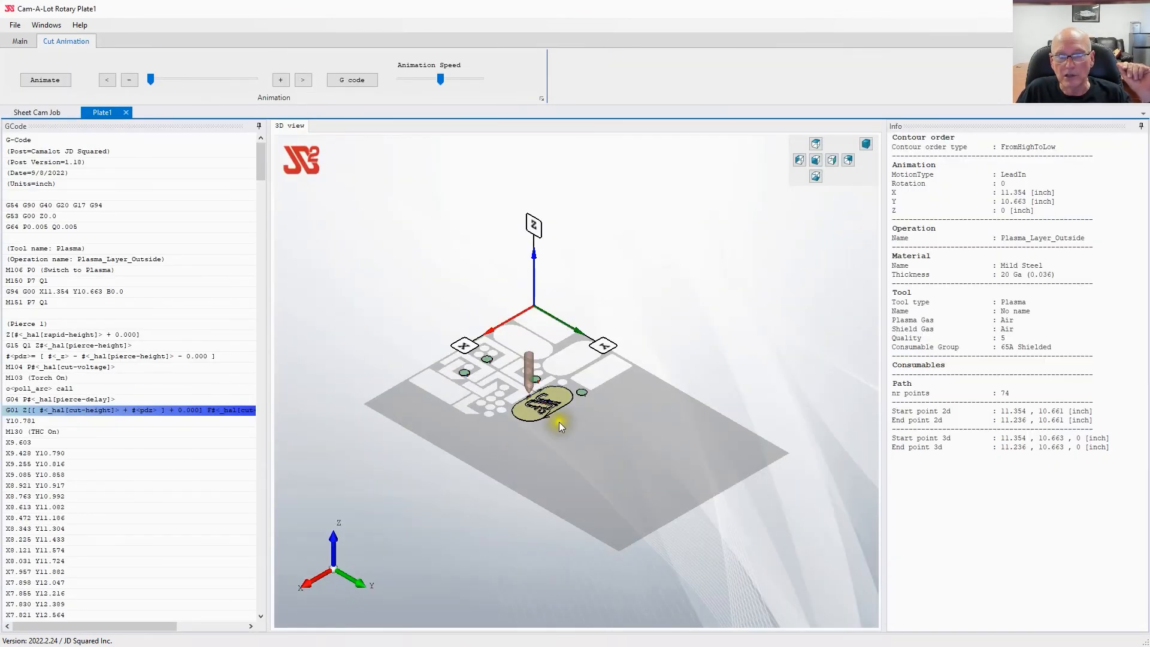
scroll(548, 422, up, 5)
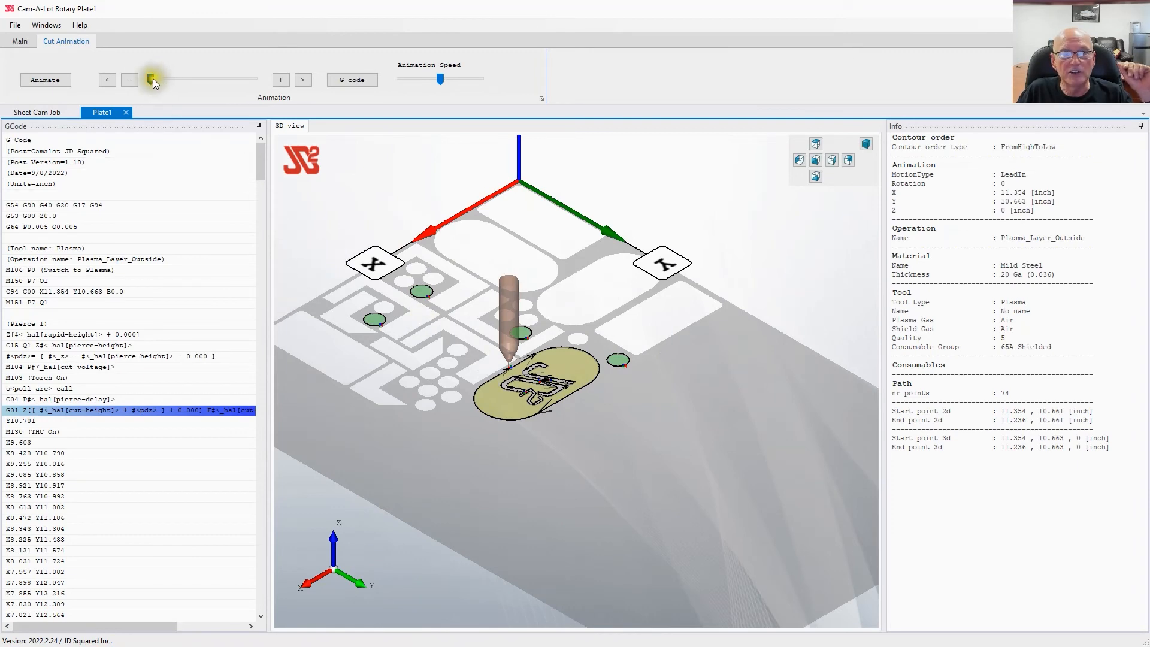
drag(152, 80, 110, 113)
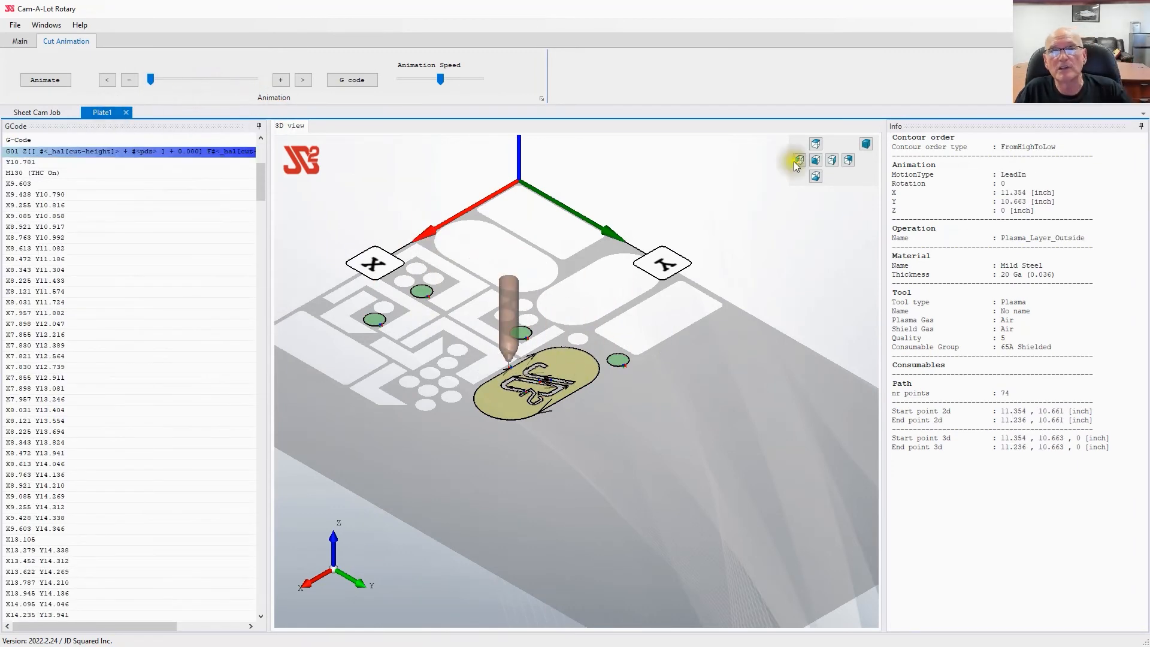
click(45, 113)
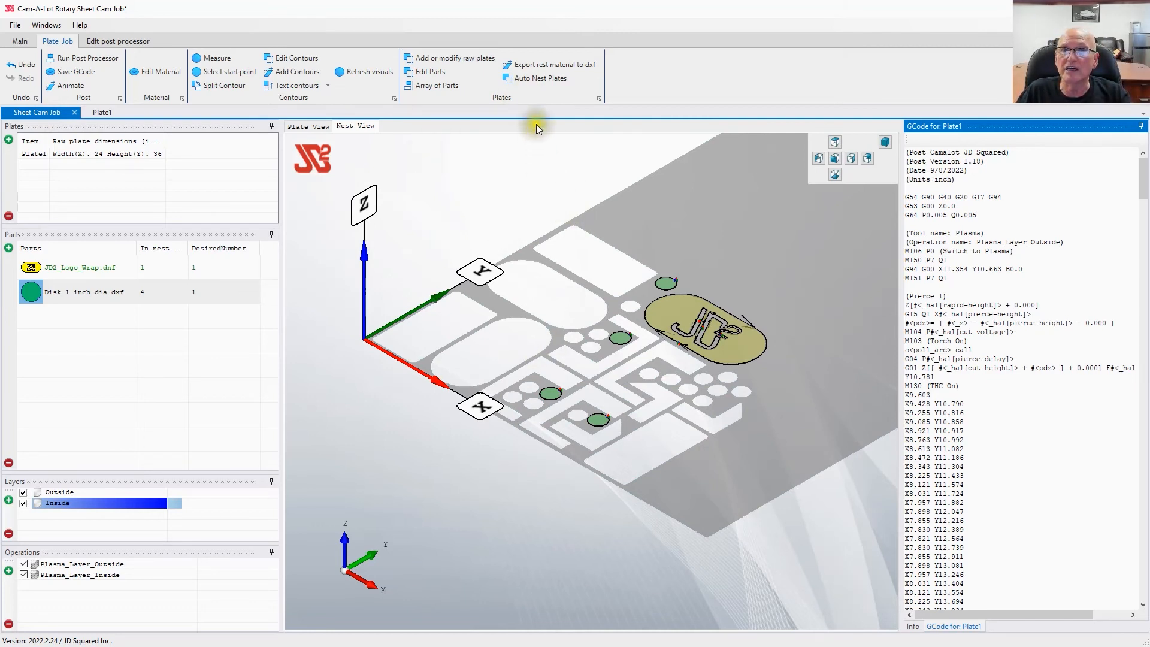
Export the rest material as 13.dxf, overwriting the existing file.
click(540, 65)
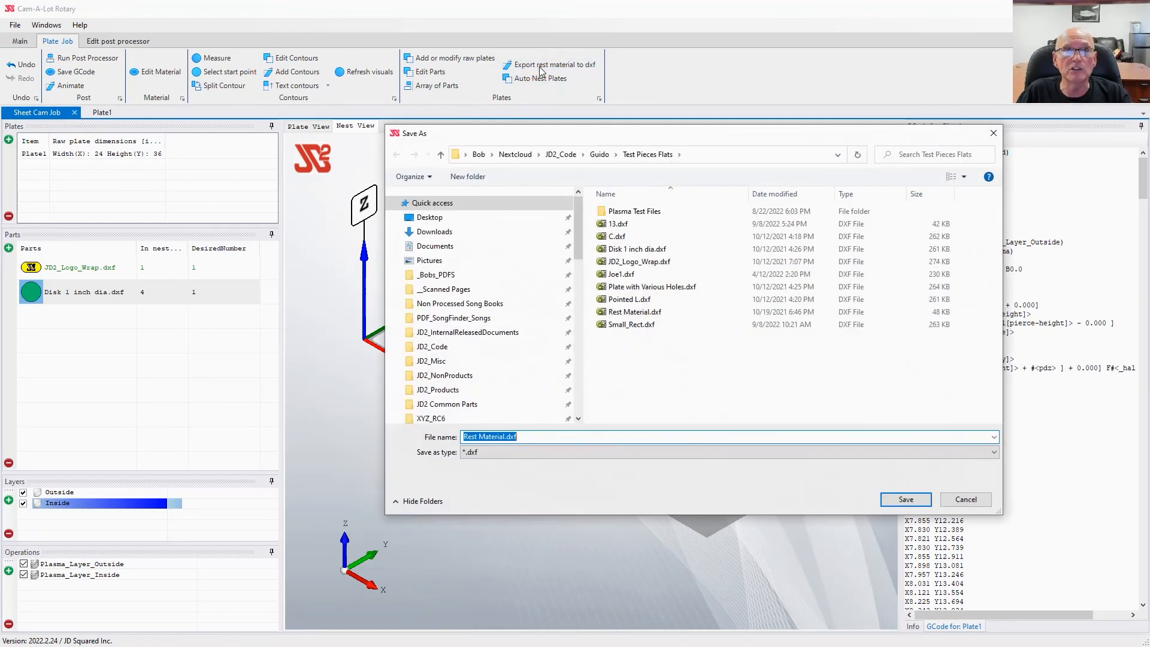
double_click(617, 224)
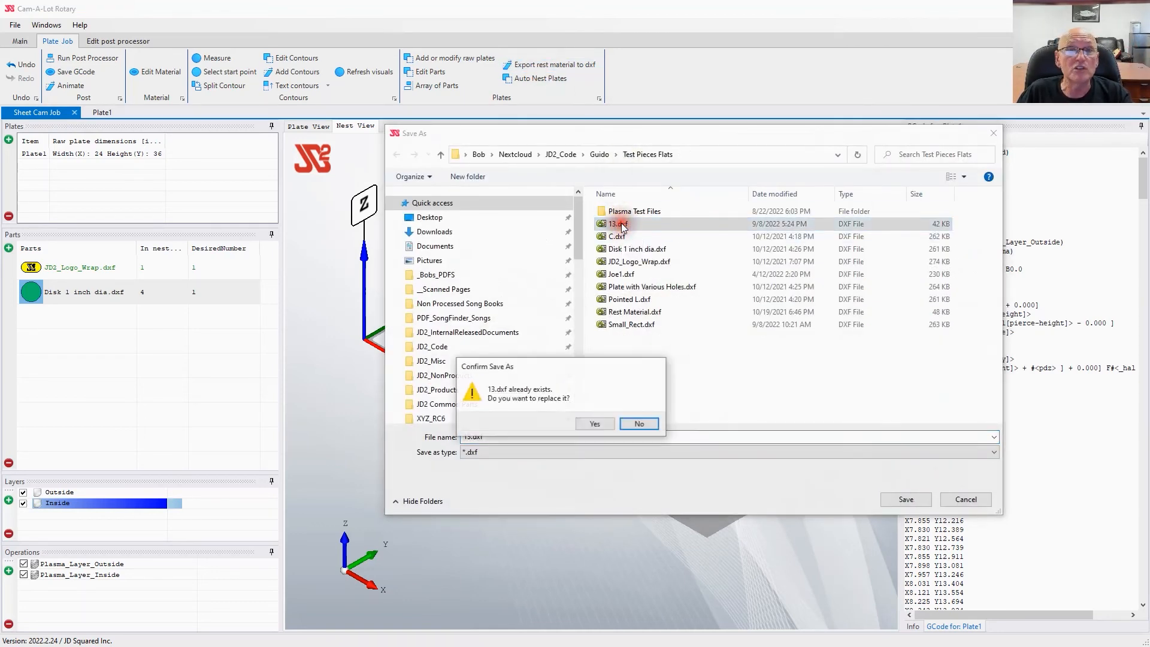
click(588, 426)
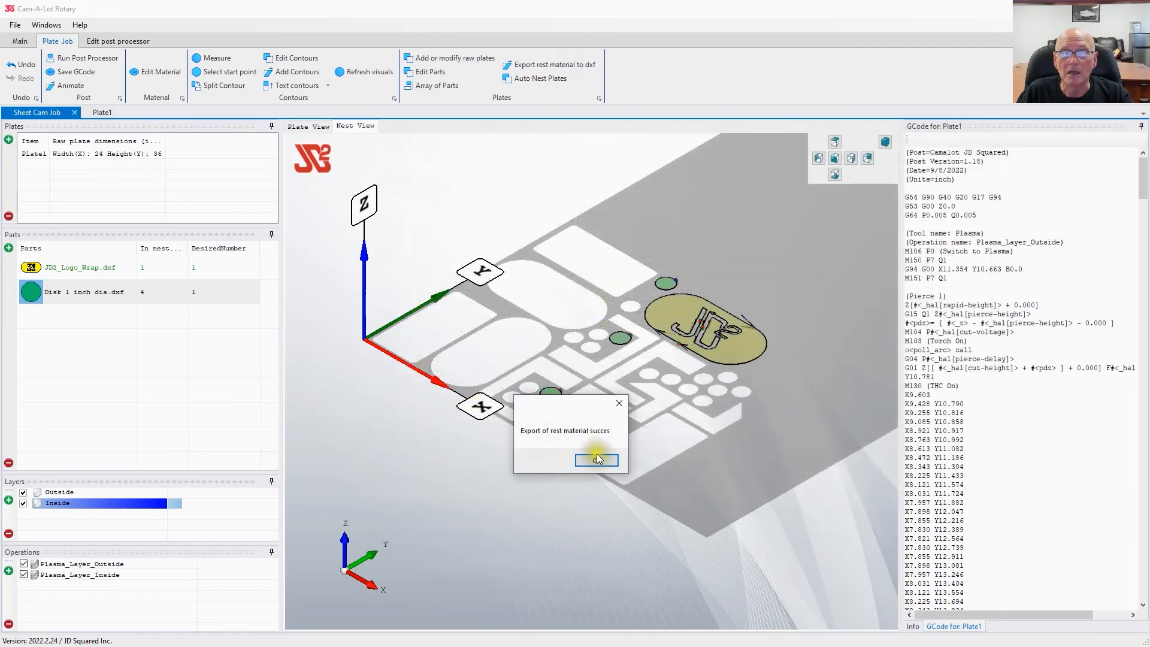
click(593, 461)
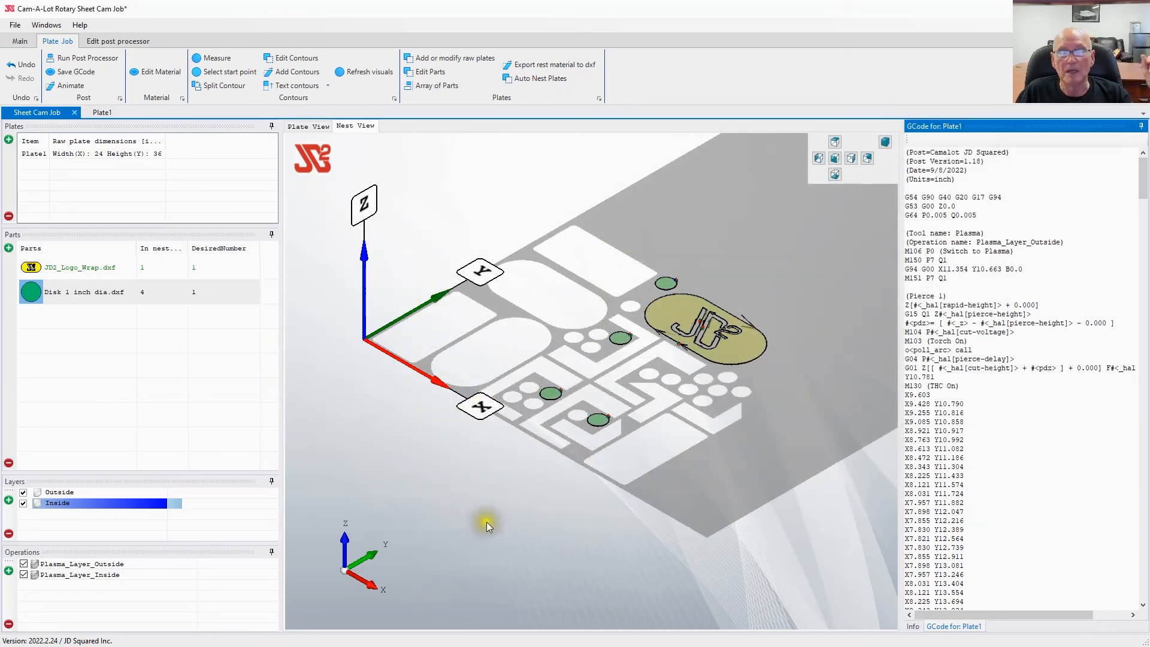
click(74, 114)
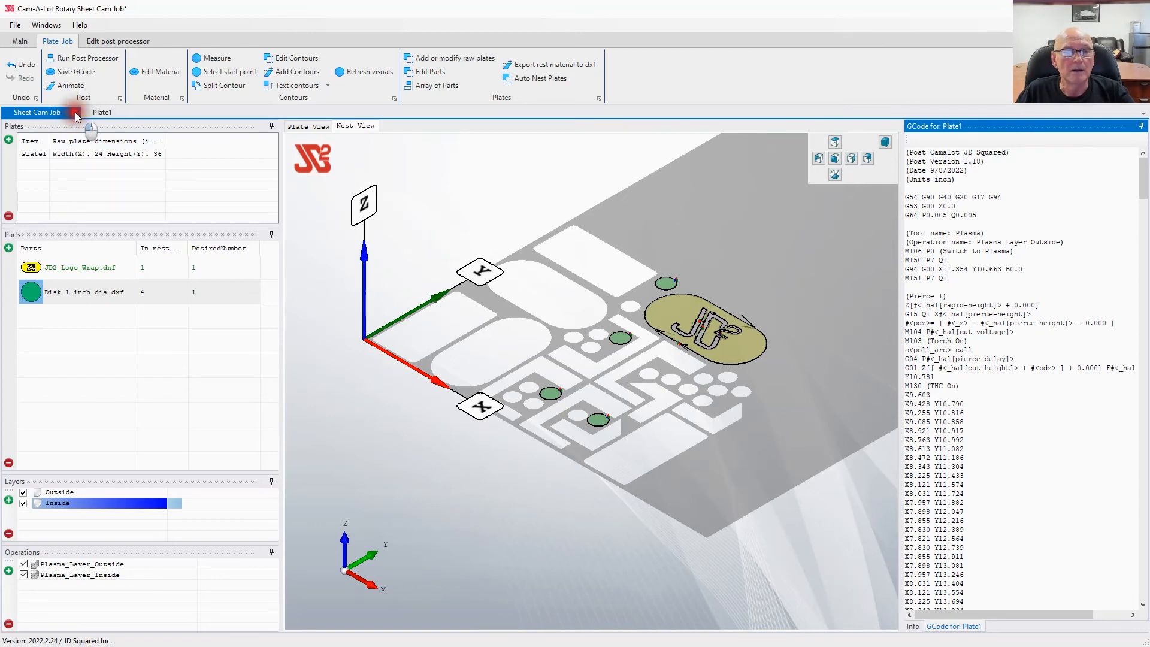
click(456, 174)
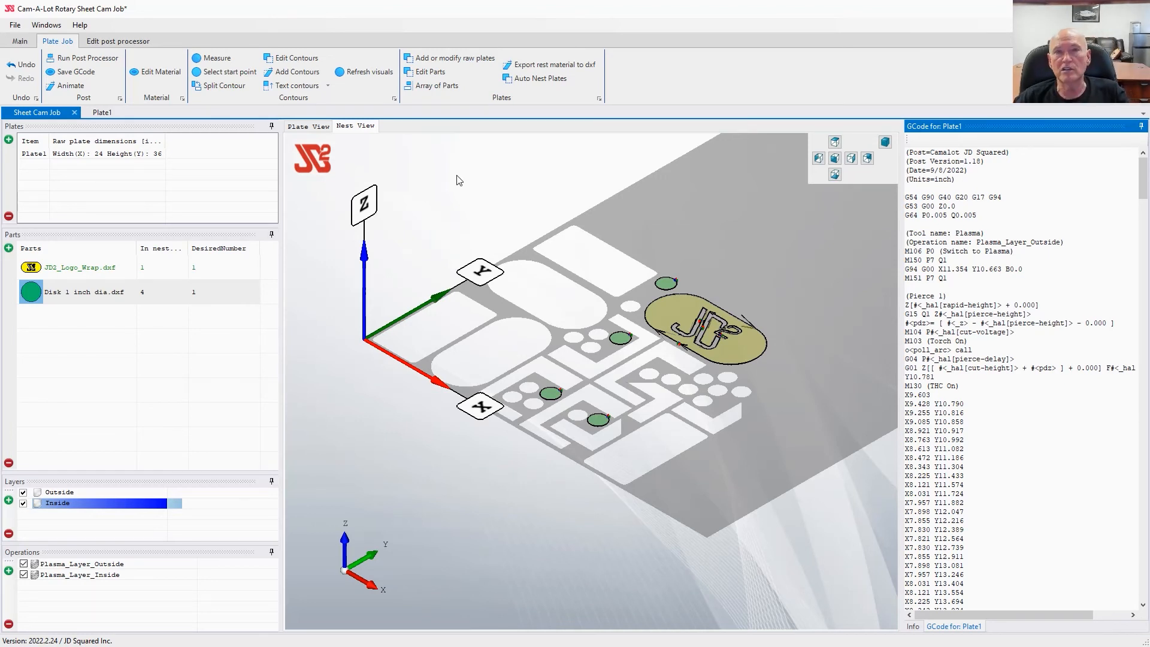
click(455, 149)
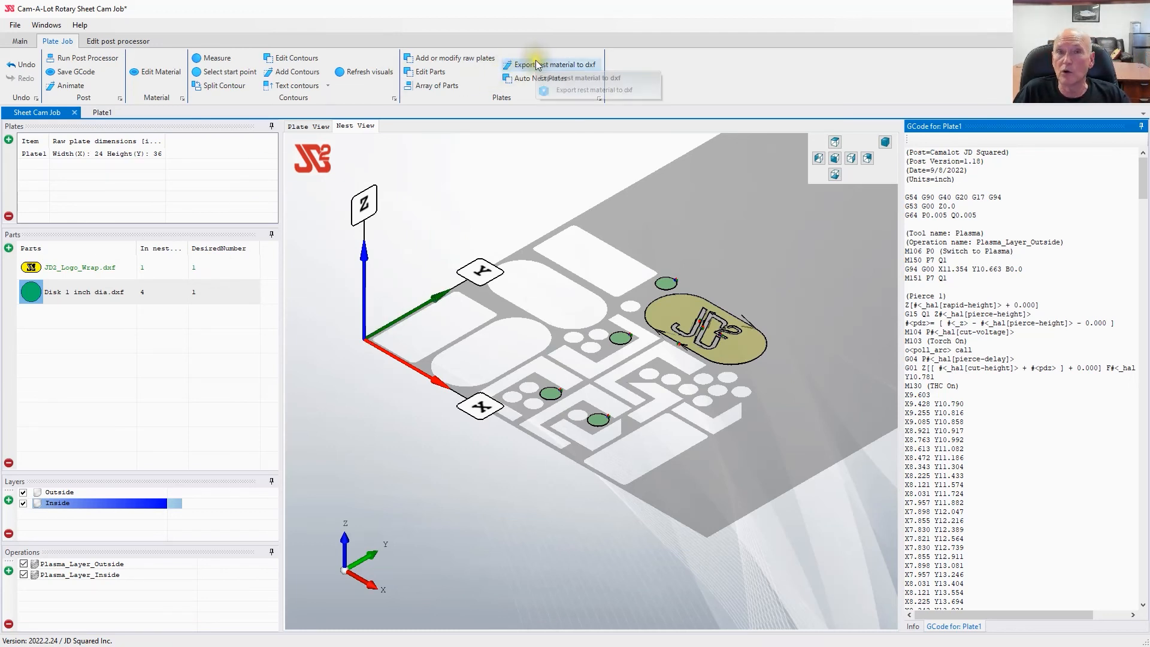
Close the Plate1 animation and the sheet cam job without saving.
click(125, 113)
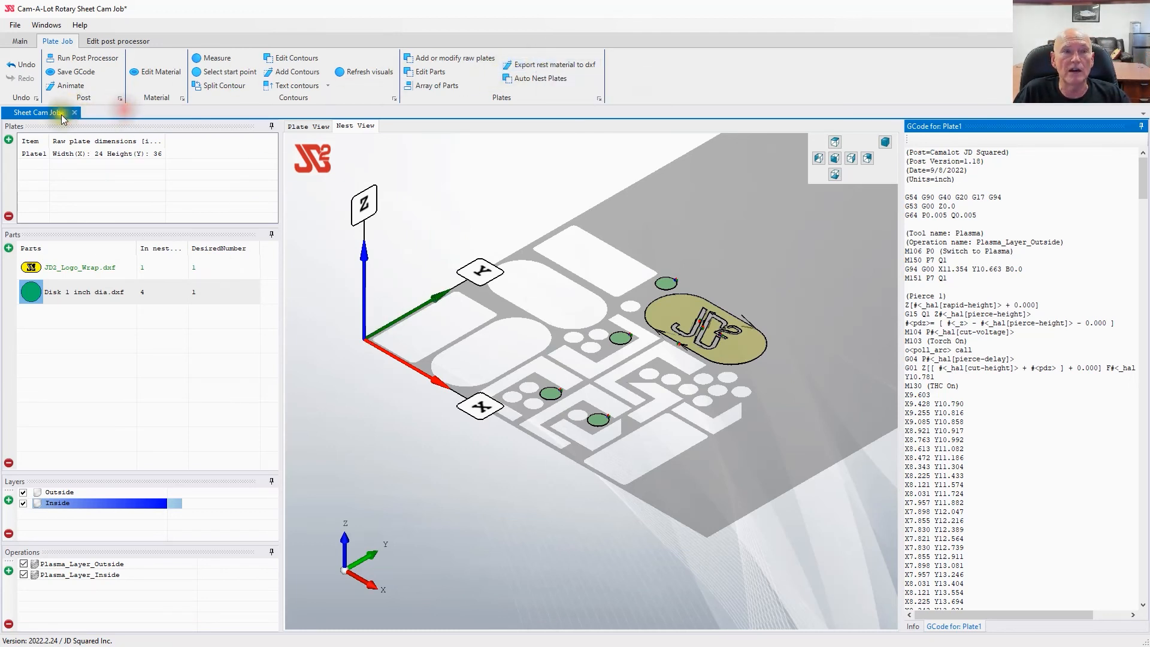
click(75, 112)
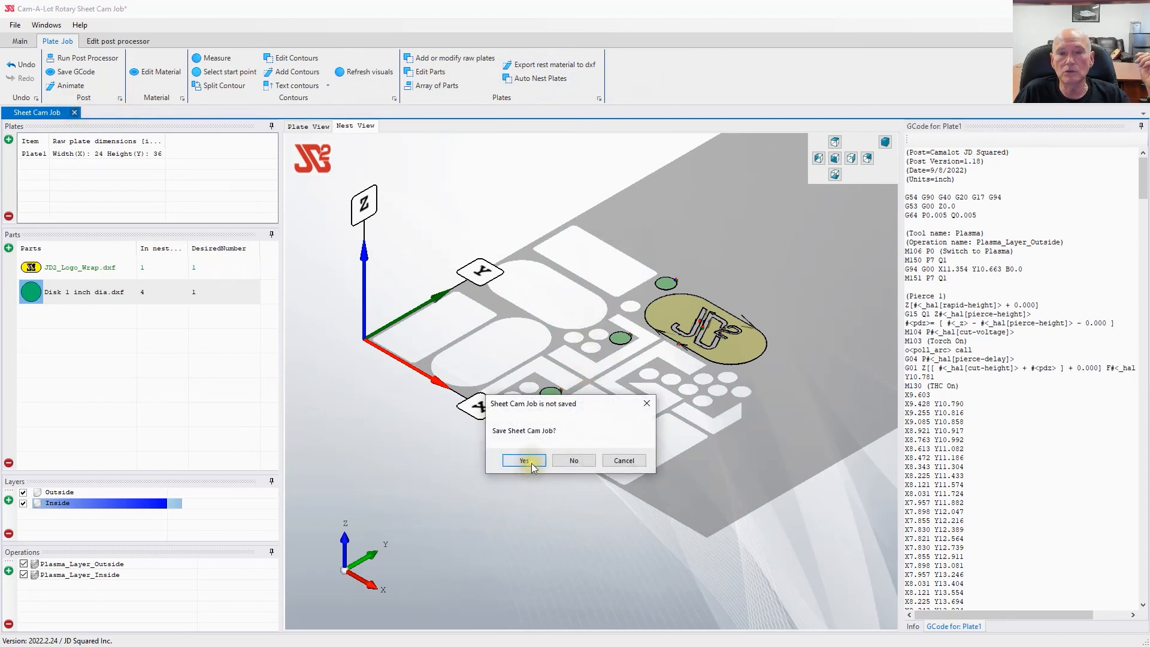
click(574, 460)
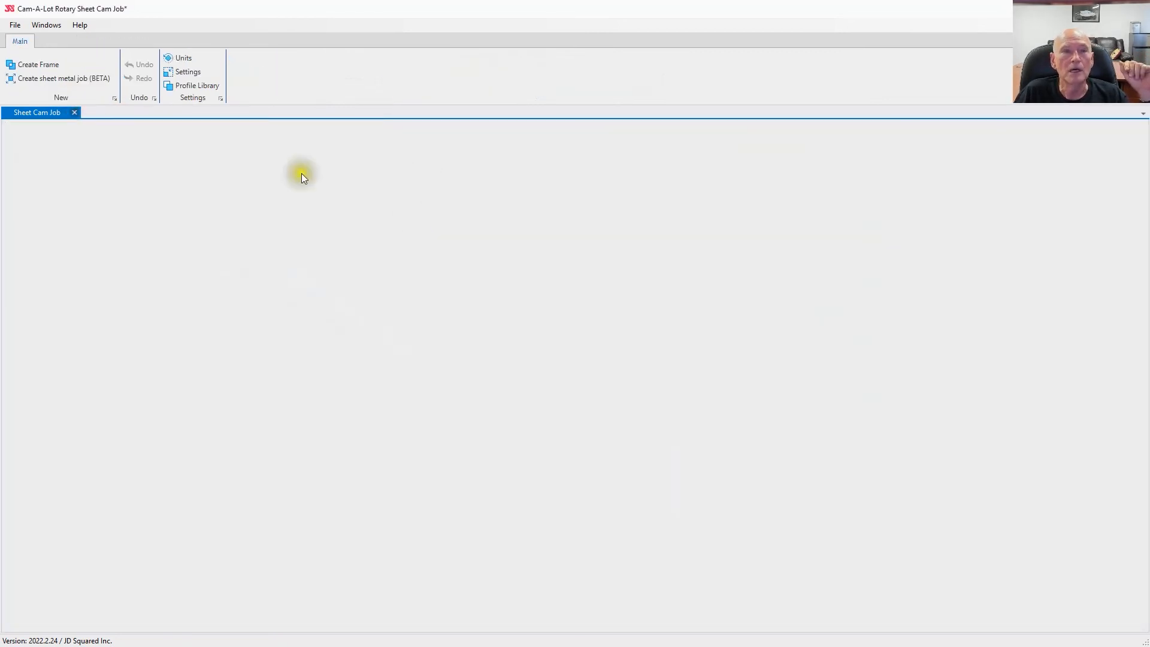
Create a new sheet metal job and load 13.dxf as its raw plate.
click(54, 80)
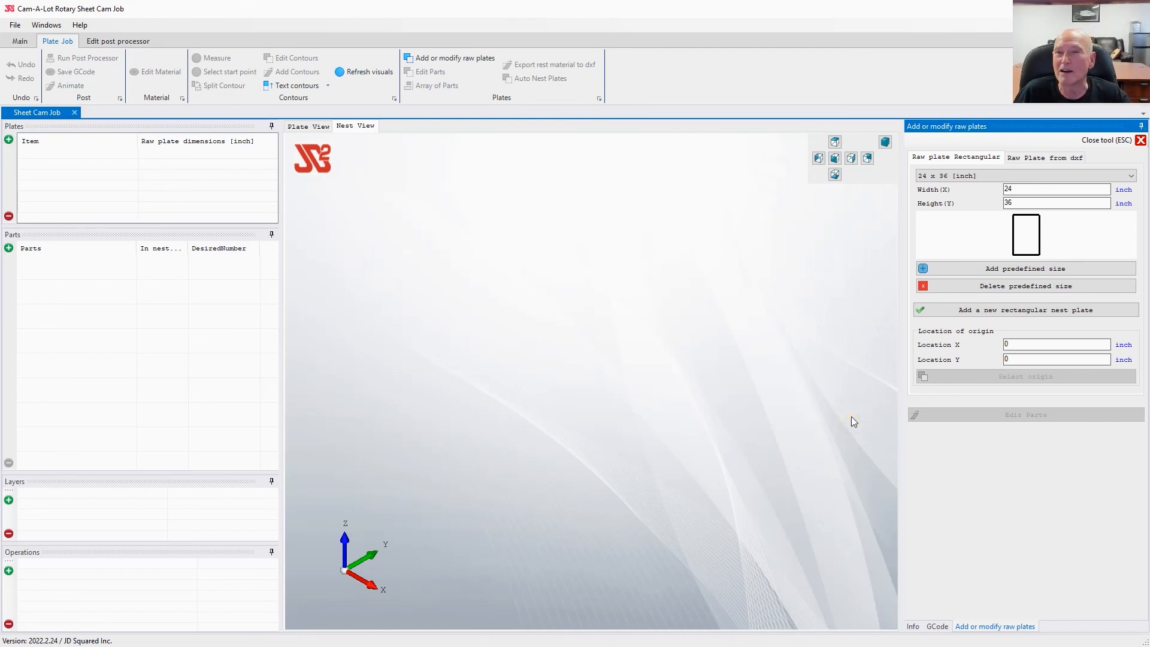
click(1034, 158)
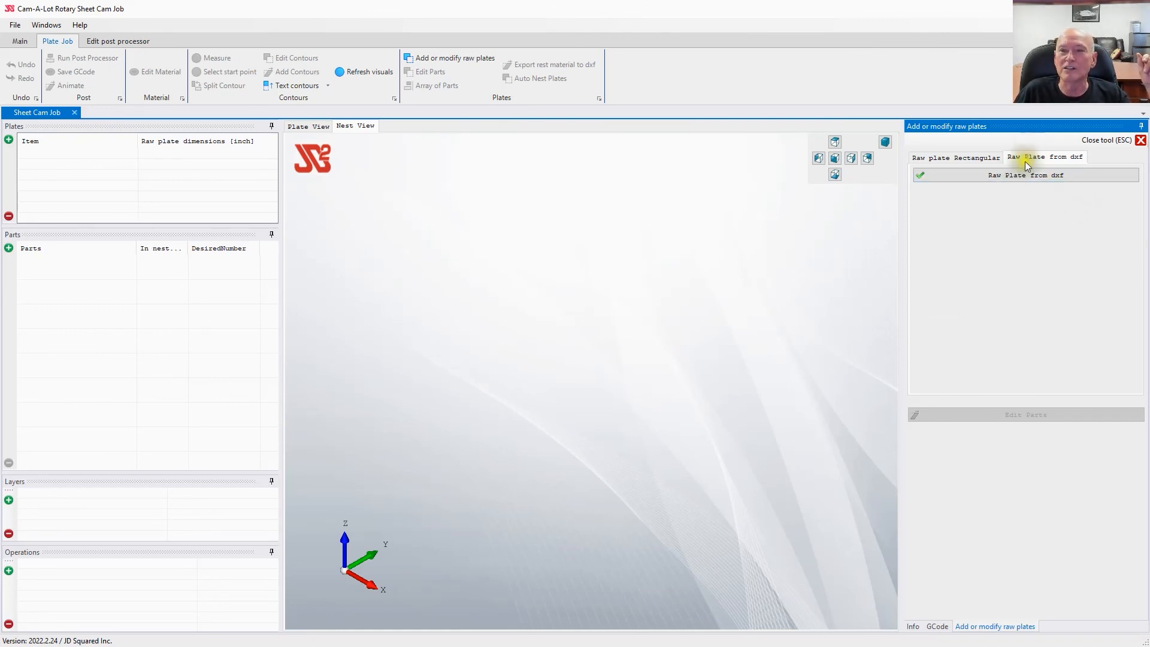
click(1012, 175)
double_click(579, 225)
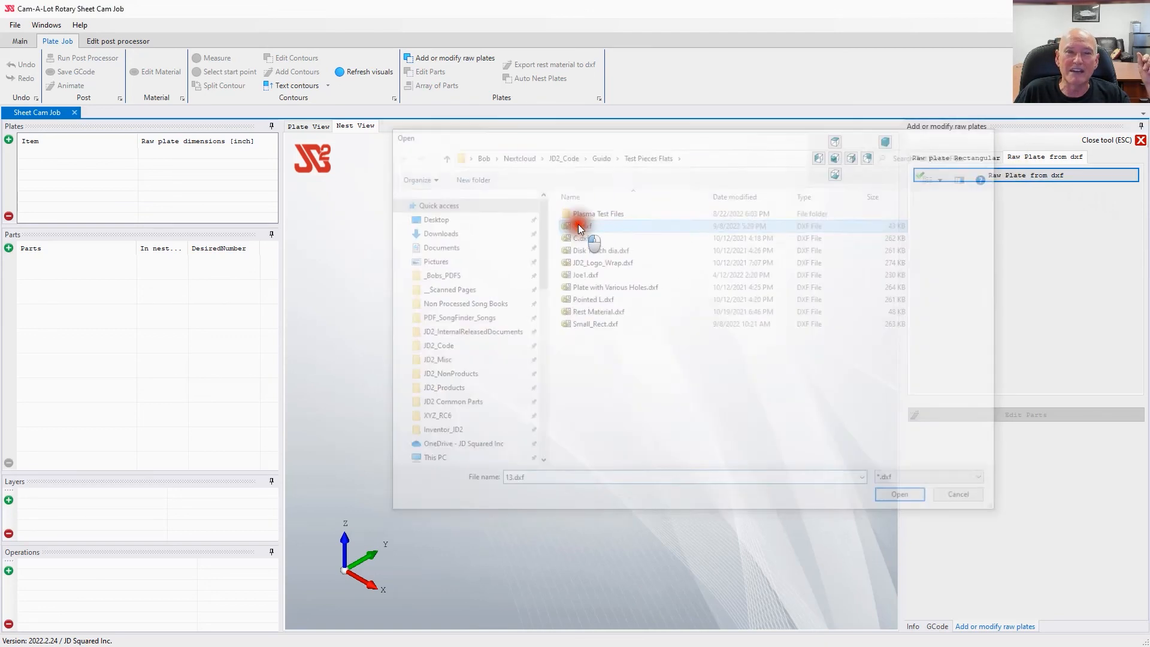